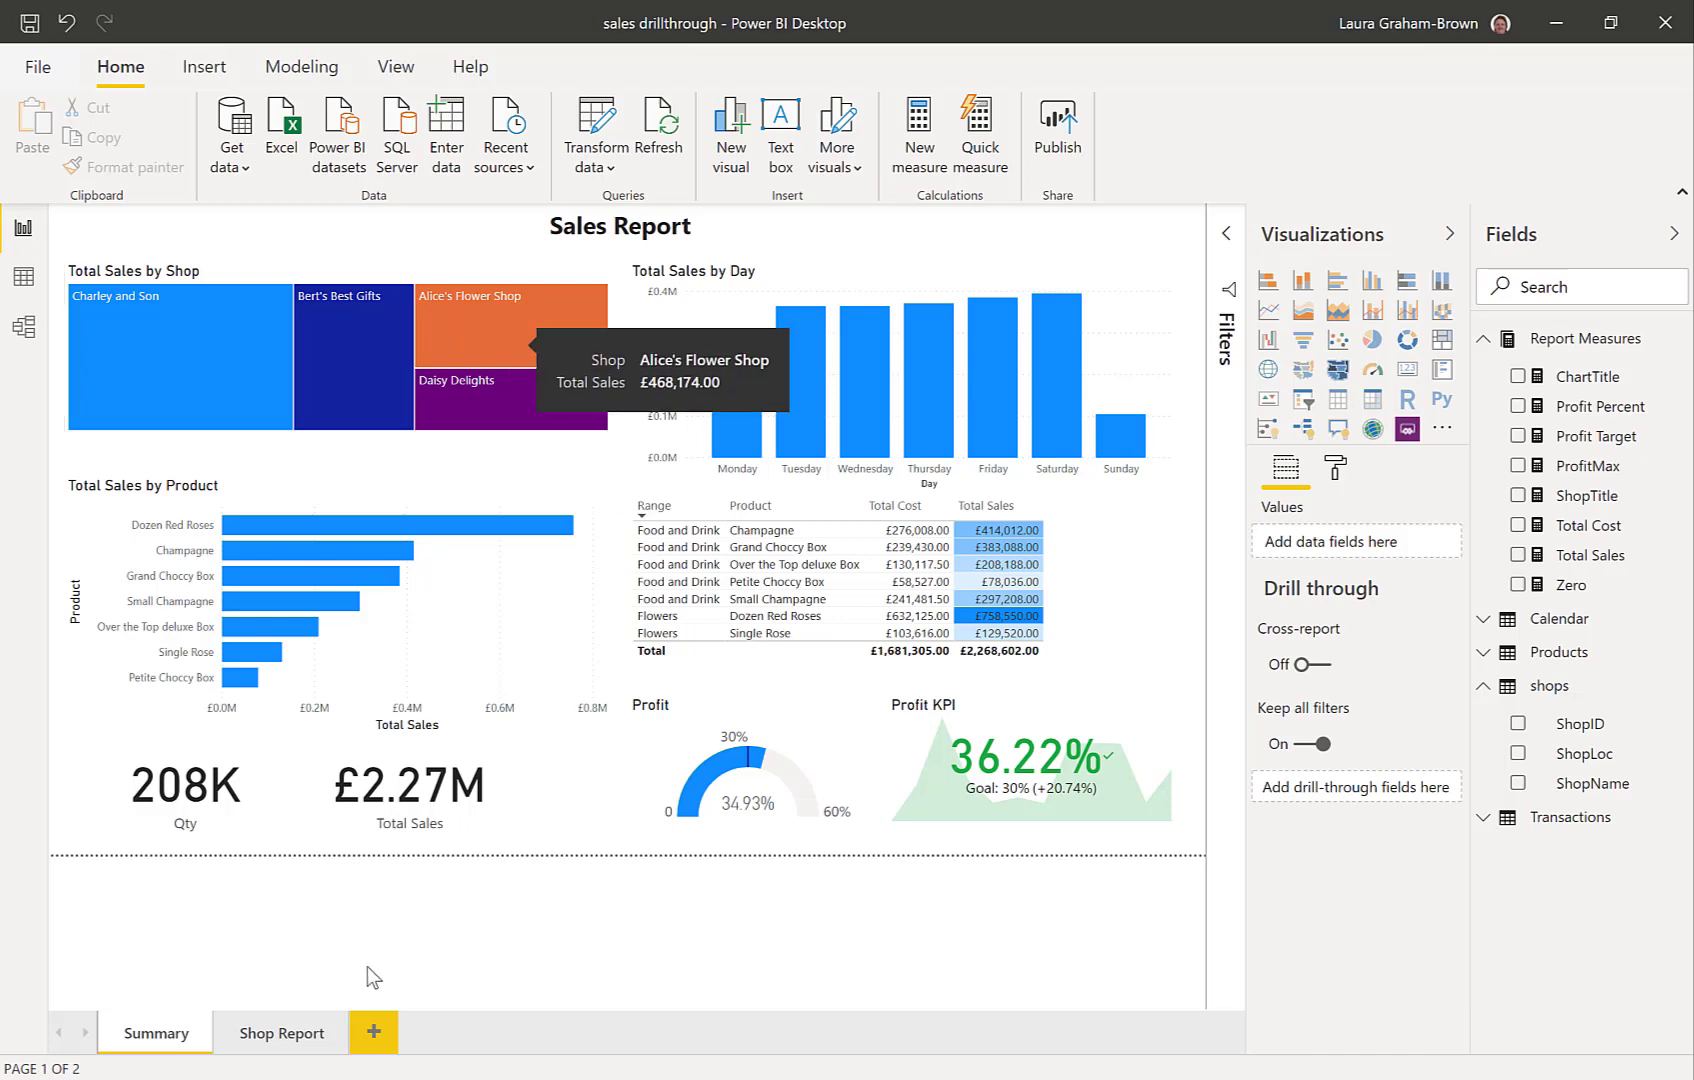
On the Shop Report page, add shops > ShopName as the drill-through field
click(274, 1040)
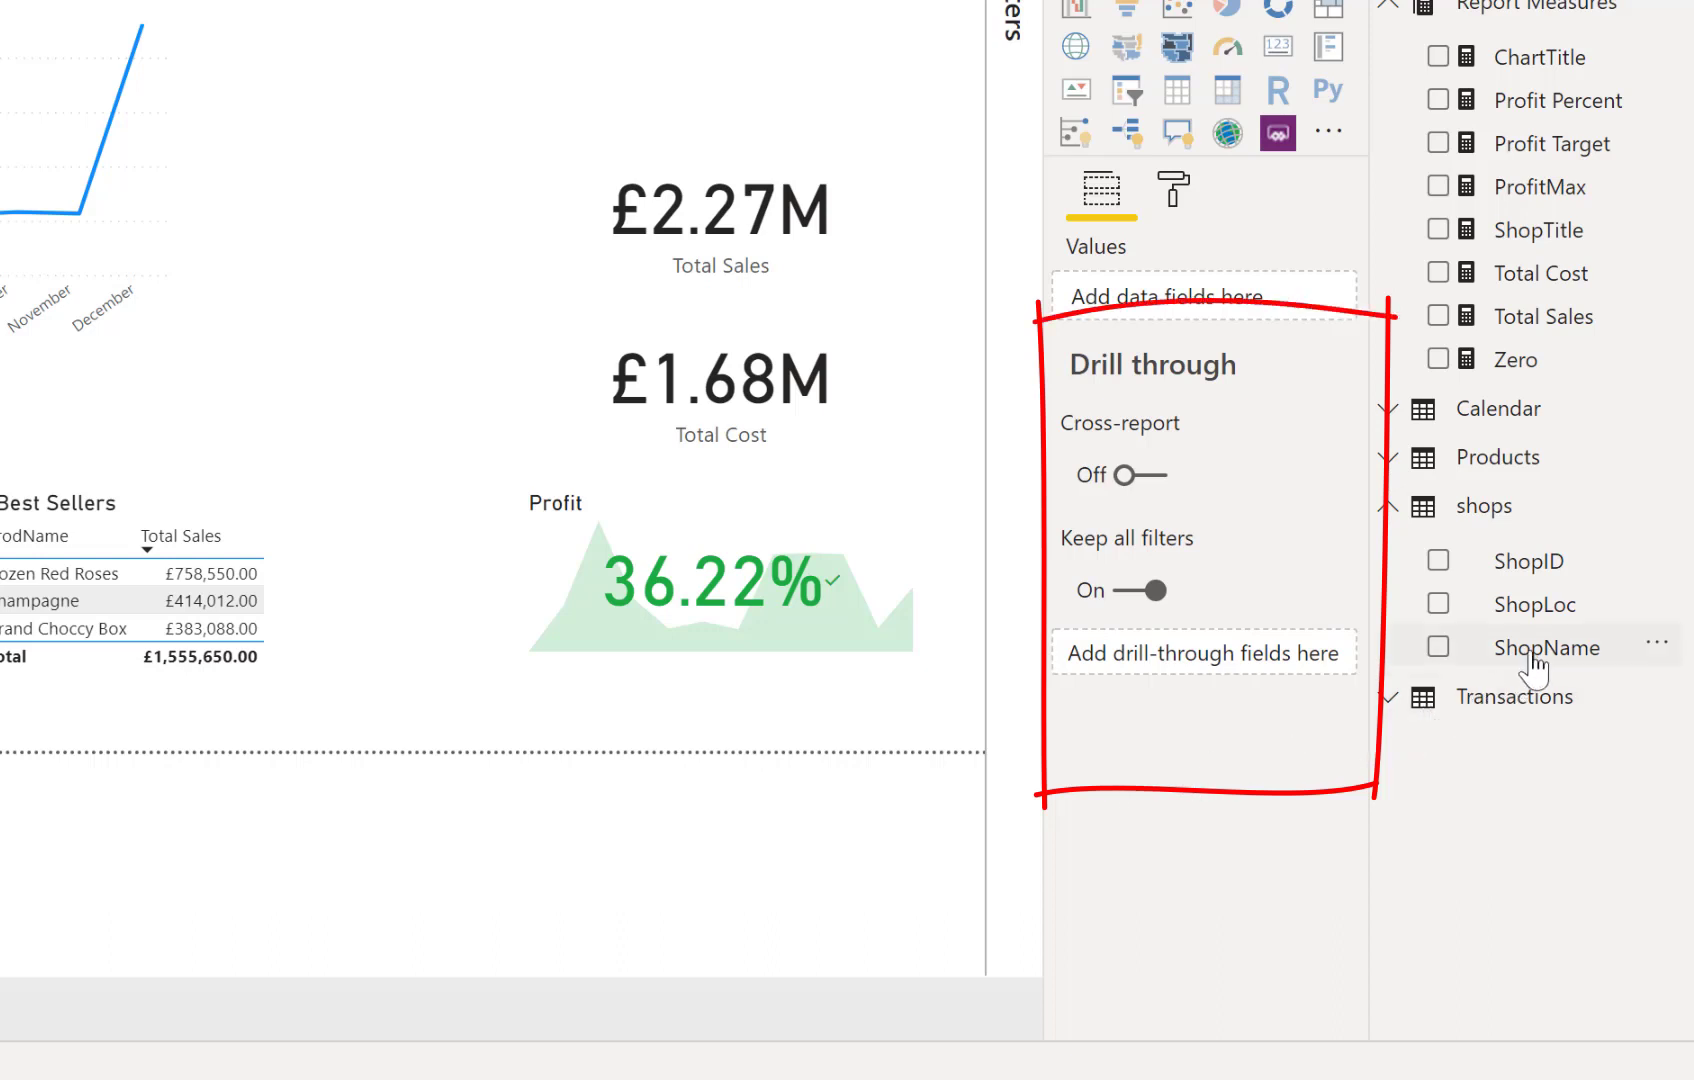
drag(1535, 660, 1156, 665)
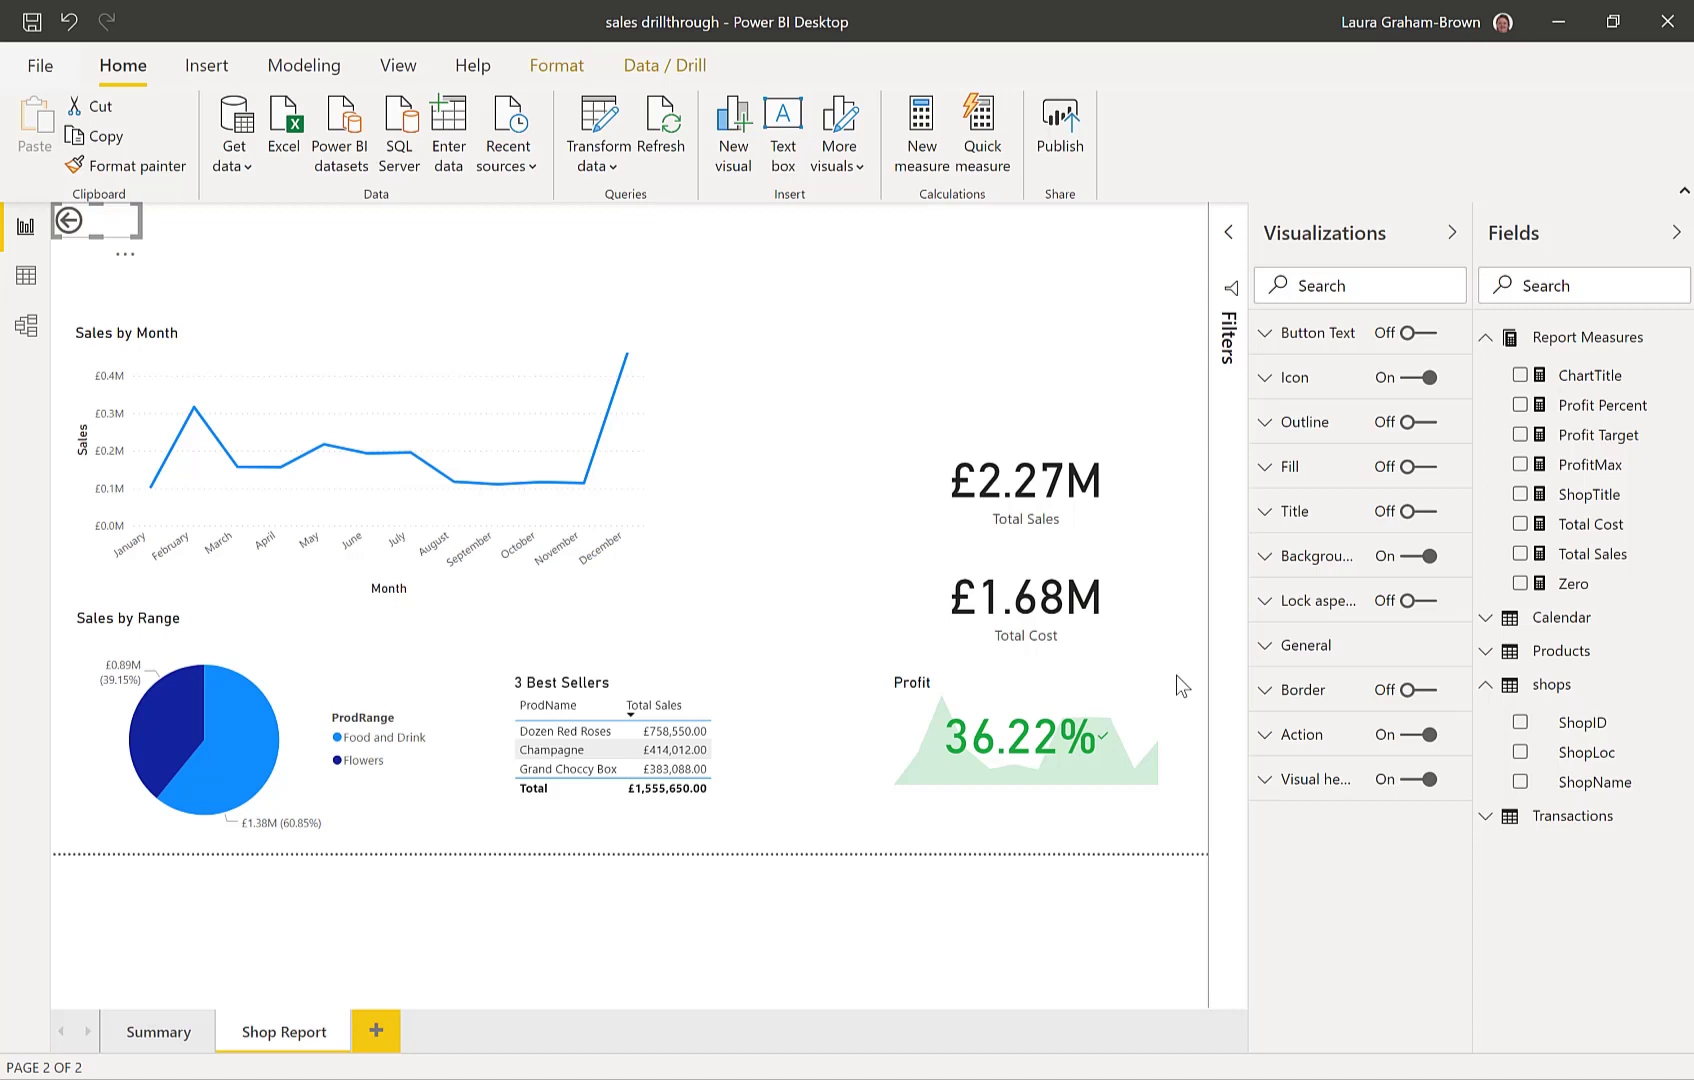
Expand the back button's Action settings, then limit the ShopName drill-through filter to Alice's Flower Shop
click(1265, 734)
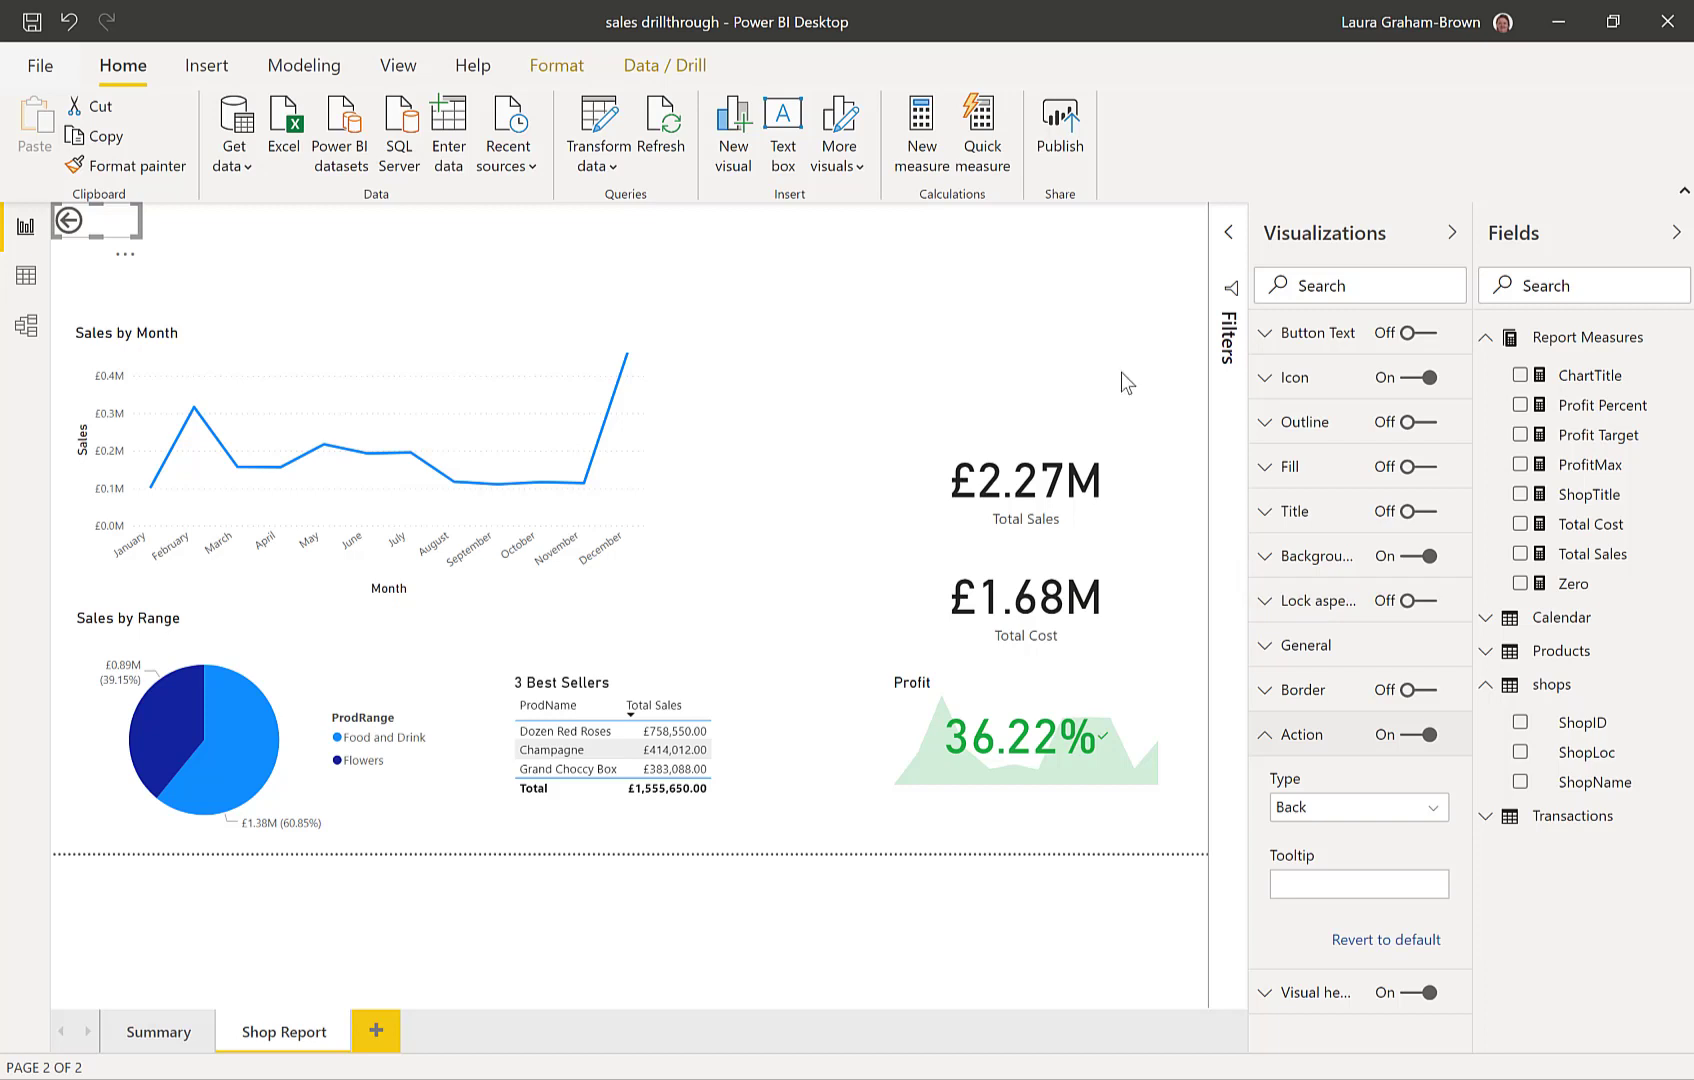
click(1085, 337)
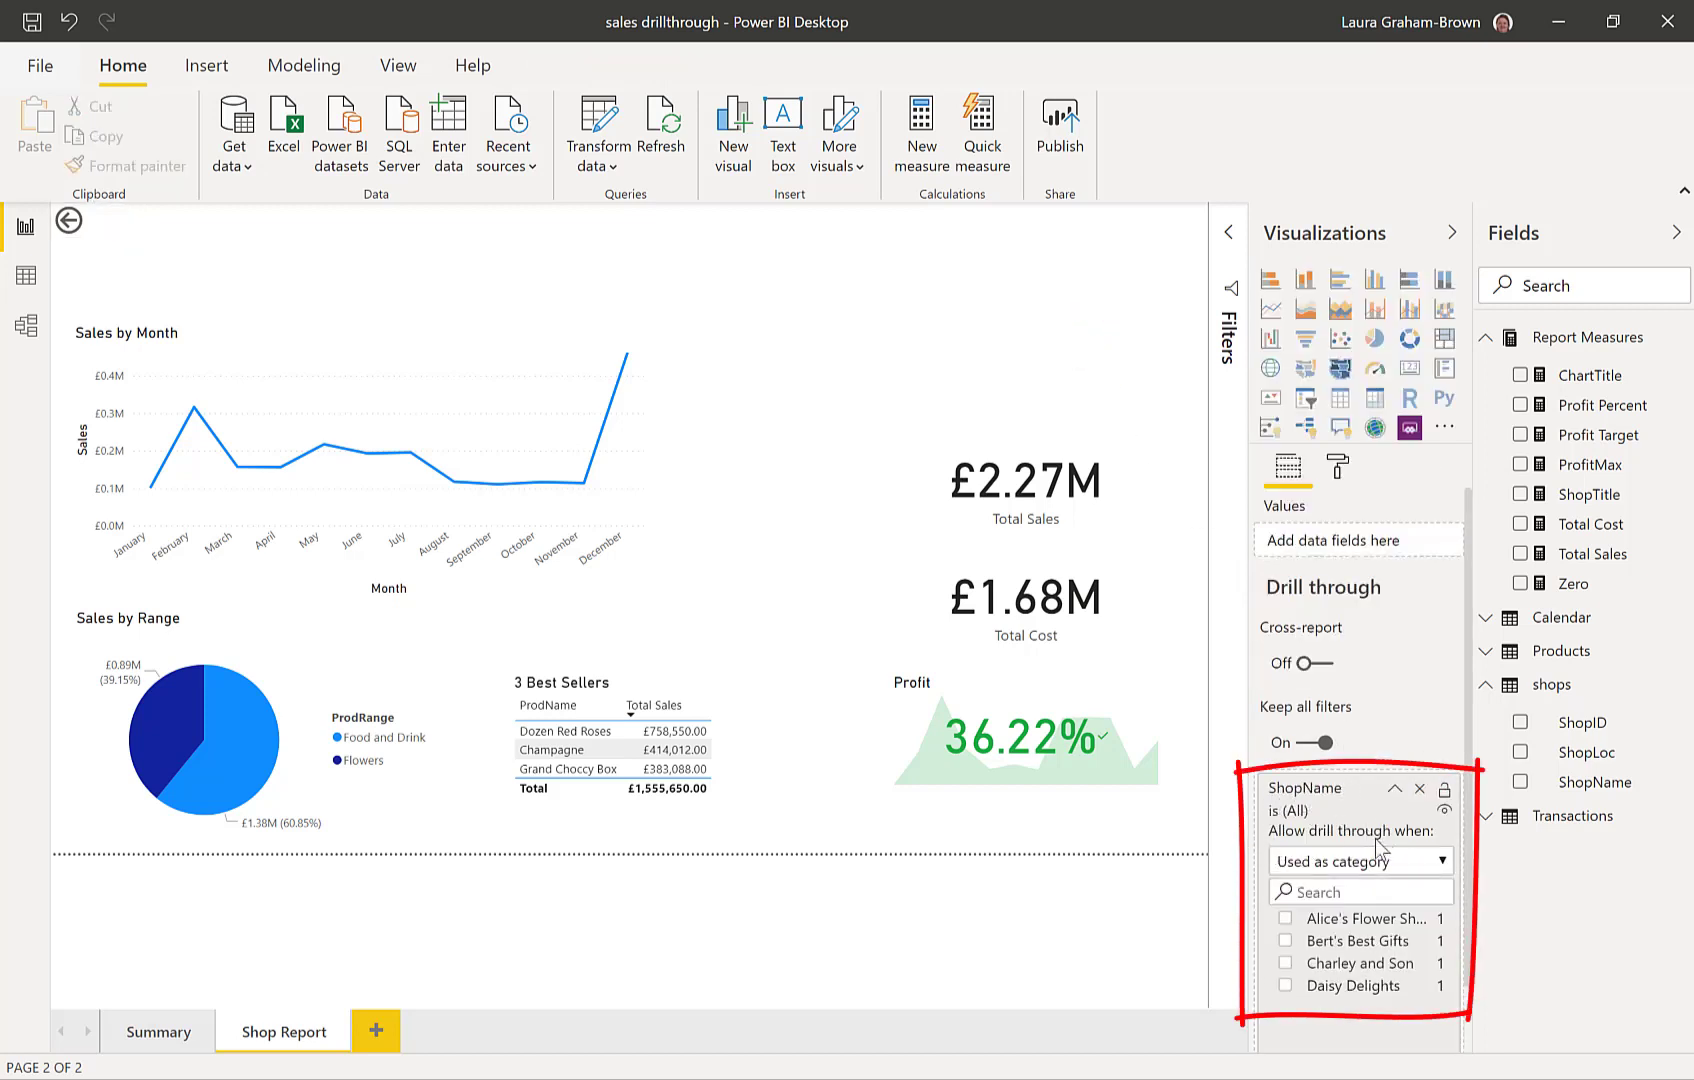
click(1287, 920)
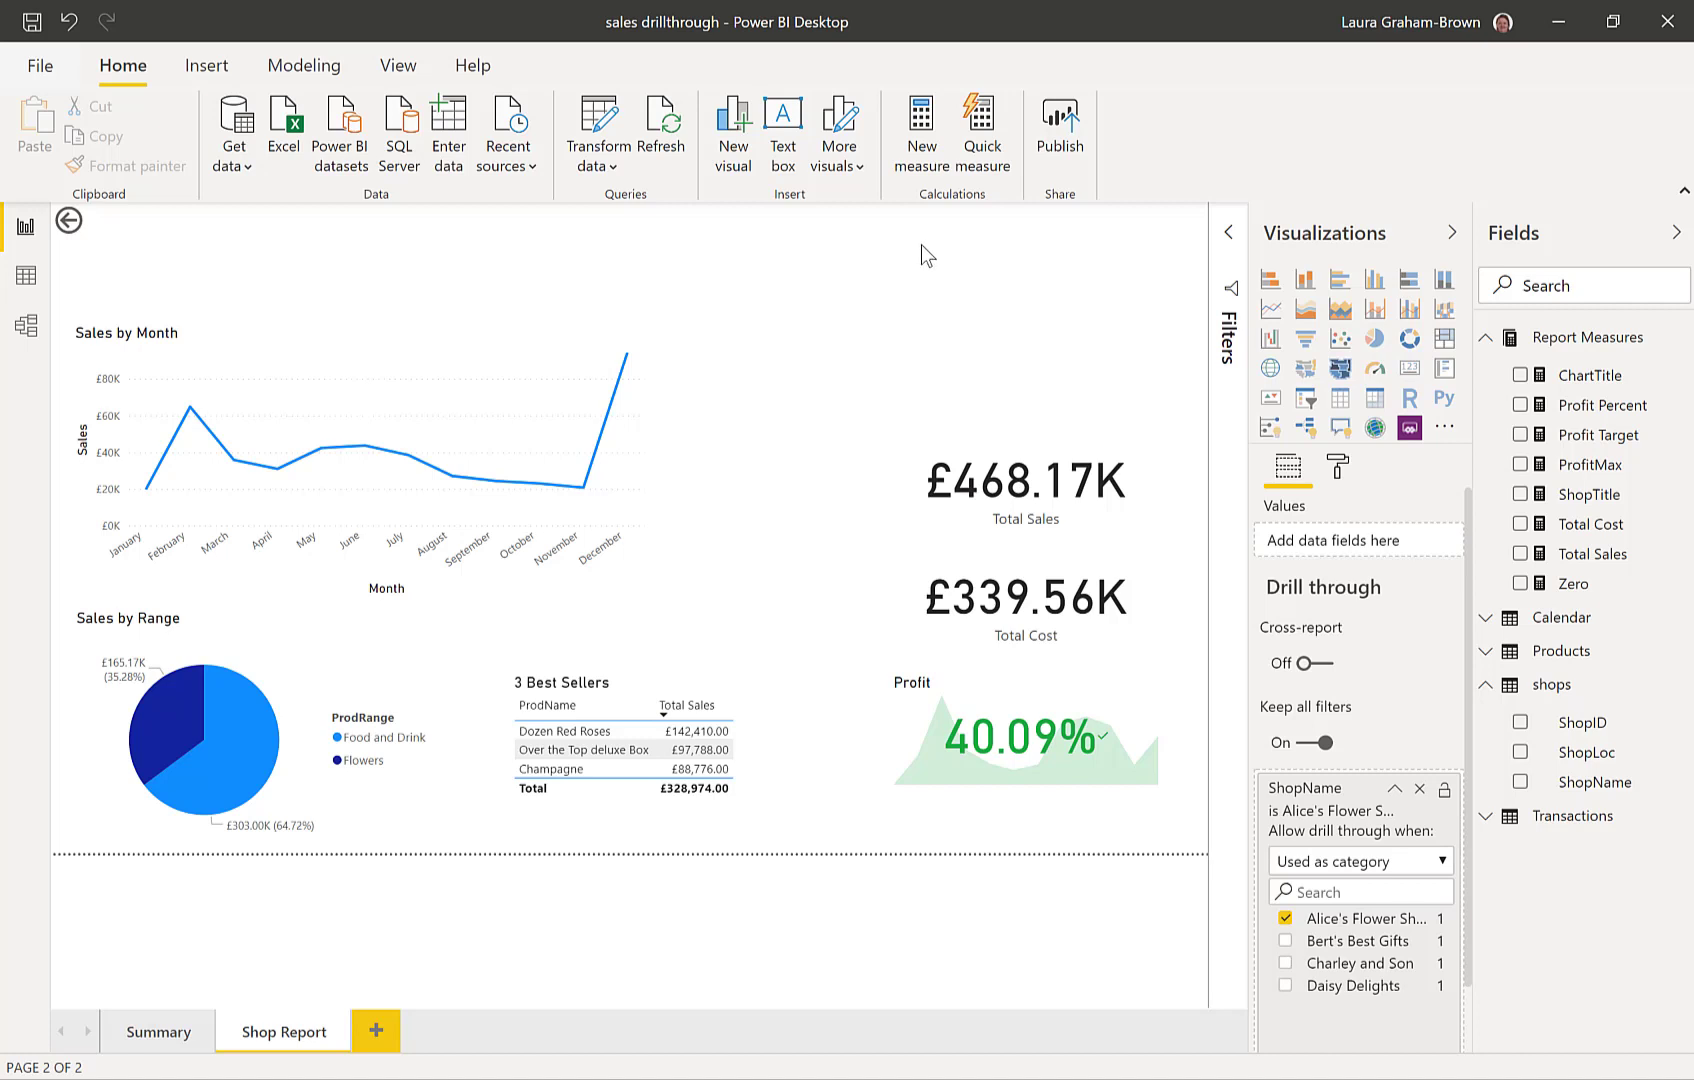
Create a new measure named 'Shop Report Title' and start a second formula line
click(922, 128)
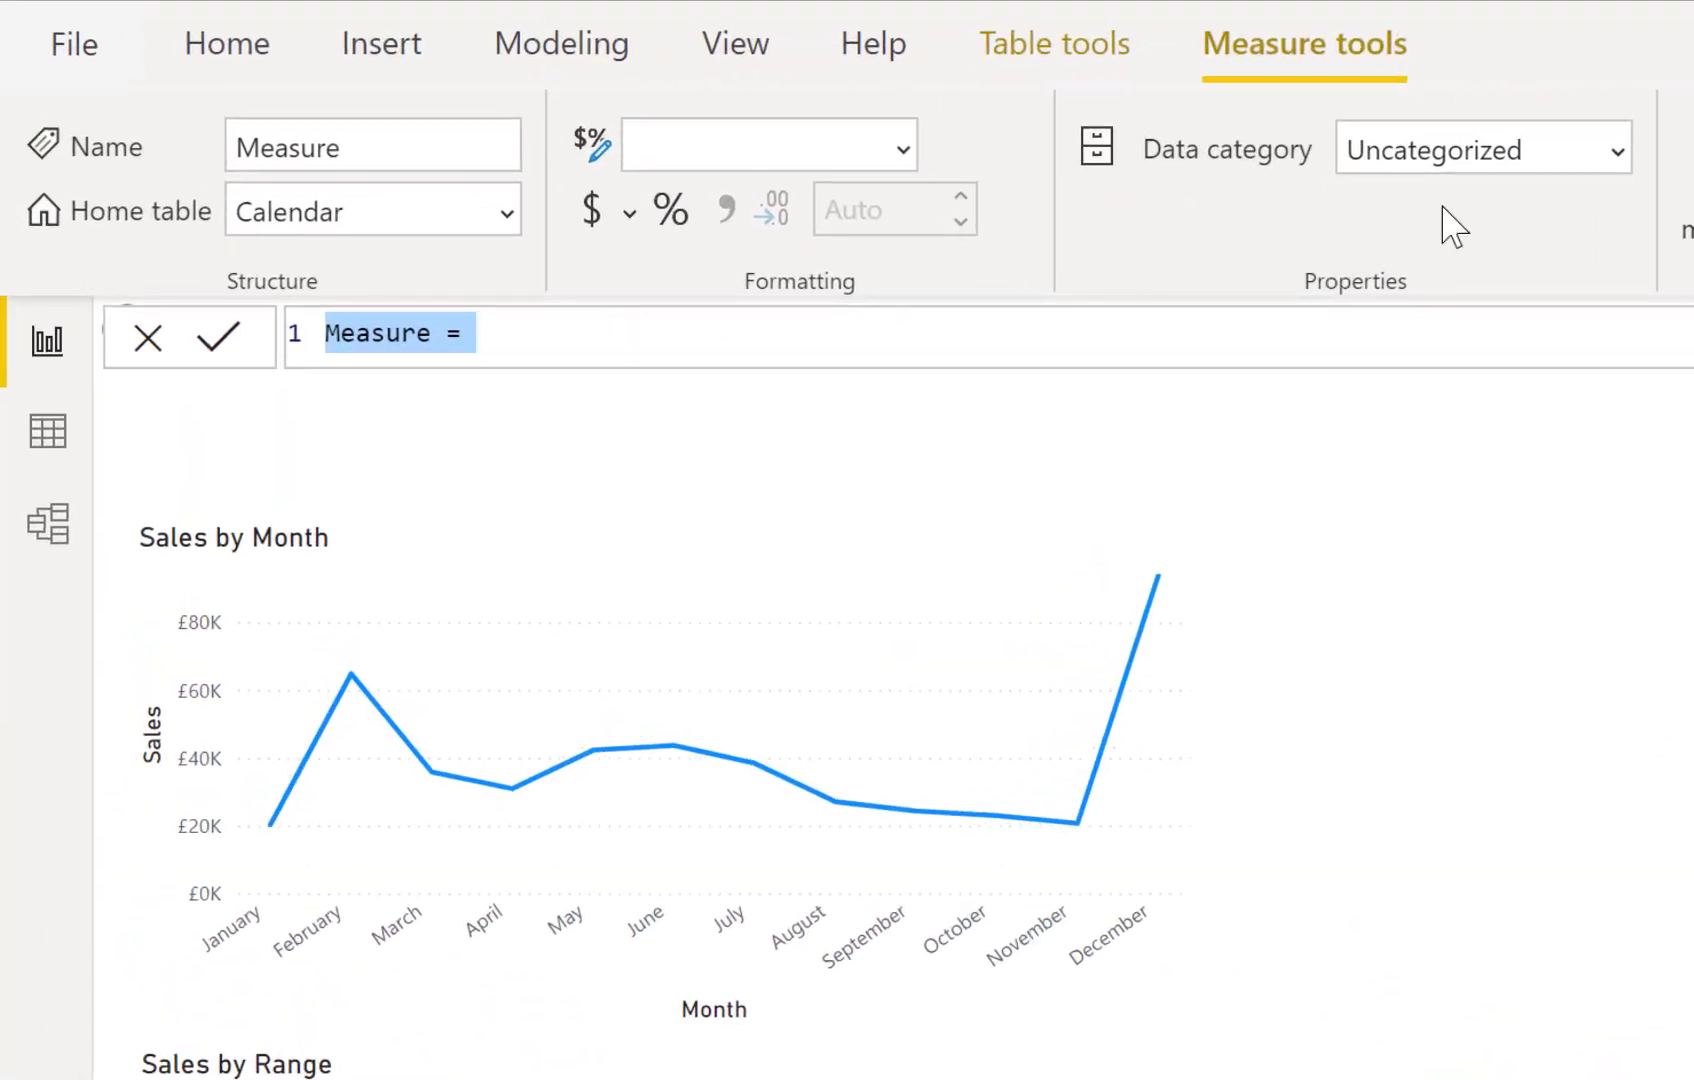
text(Shop)
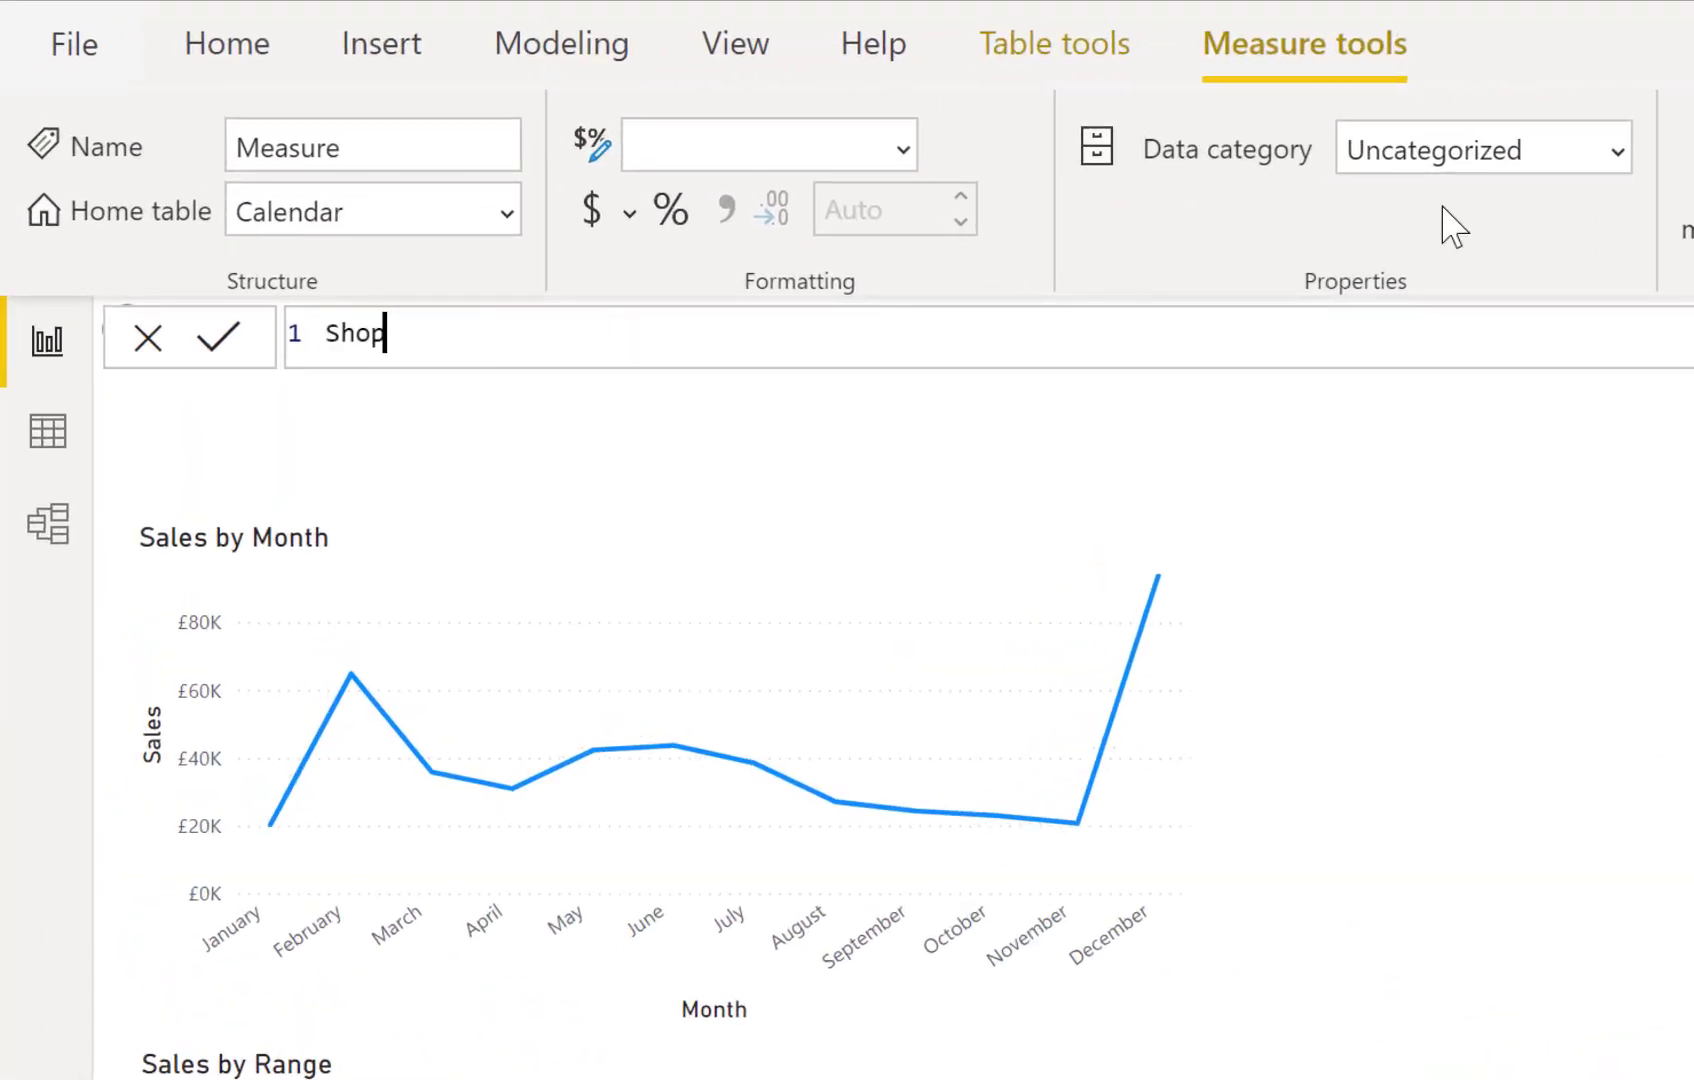
text( Report Tit)
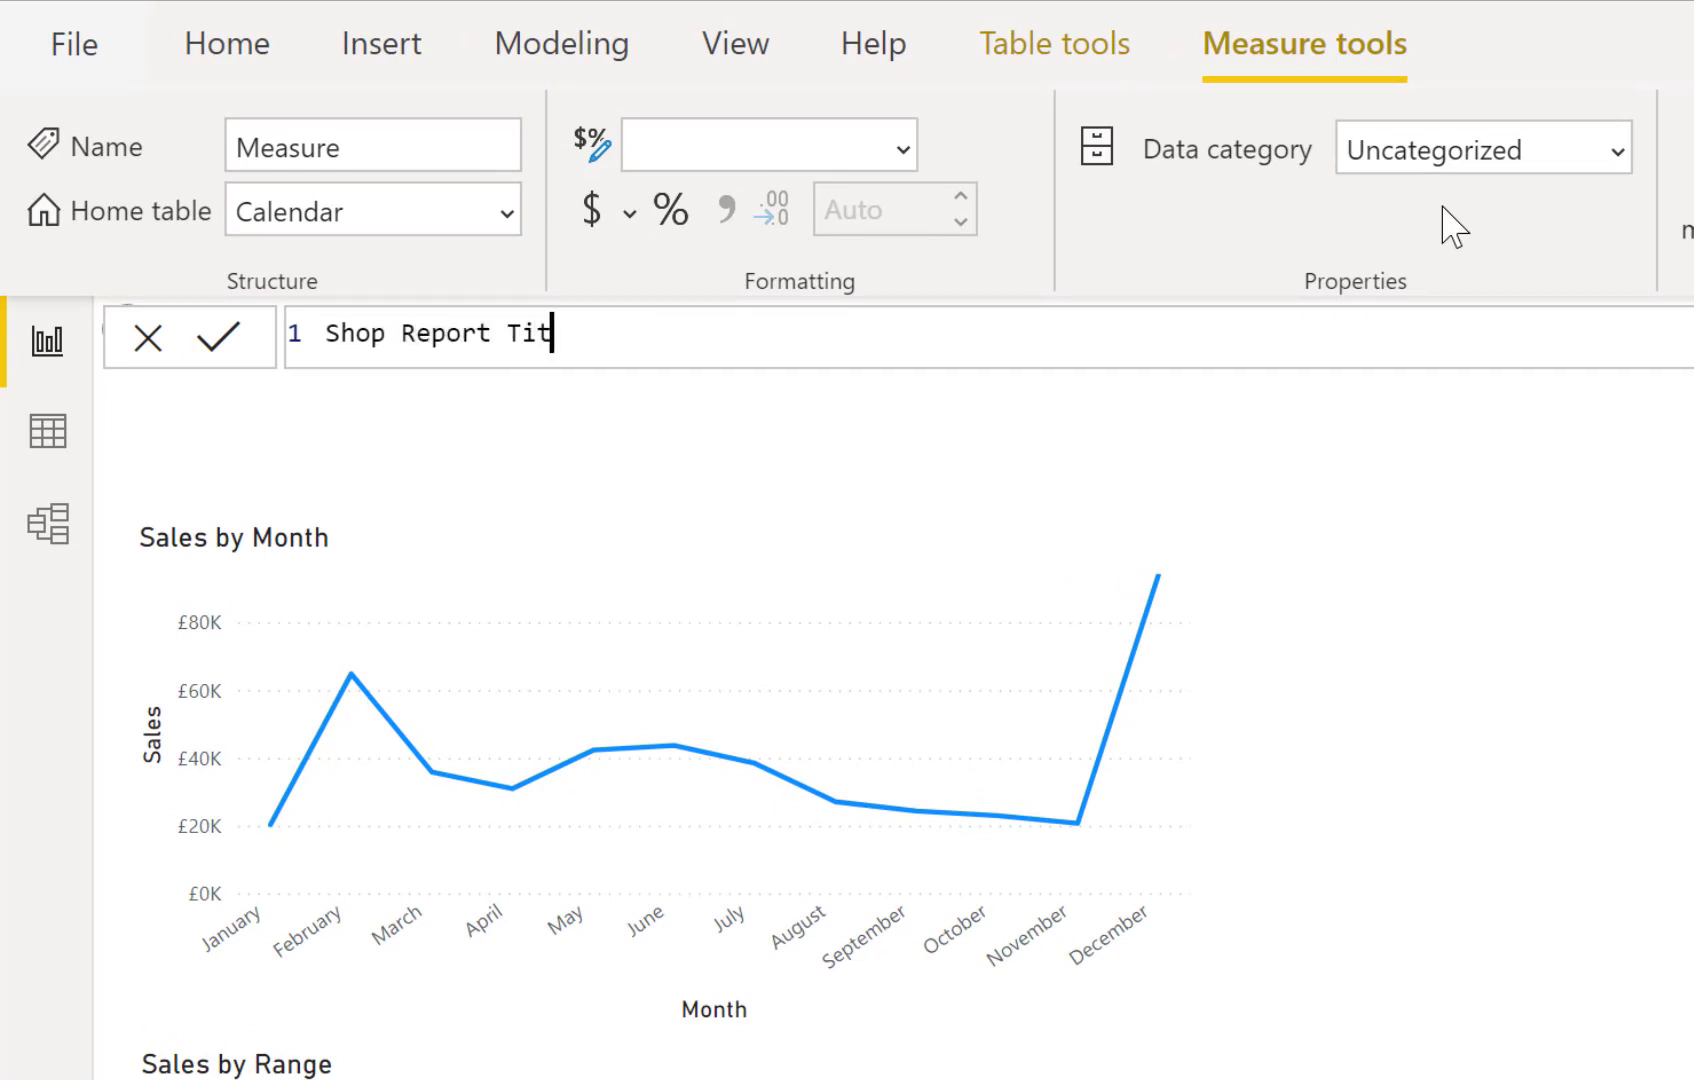
text(le =)
key(shift+Return)
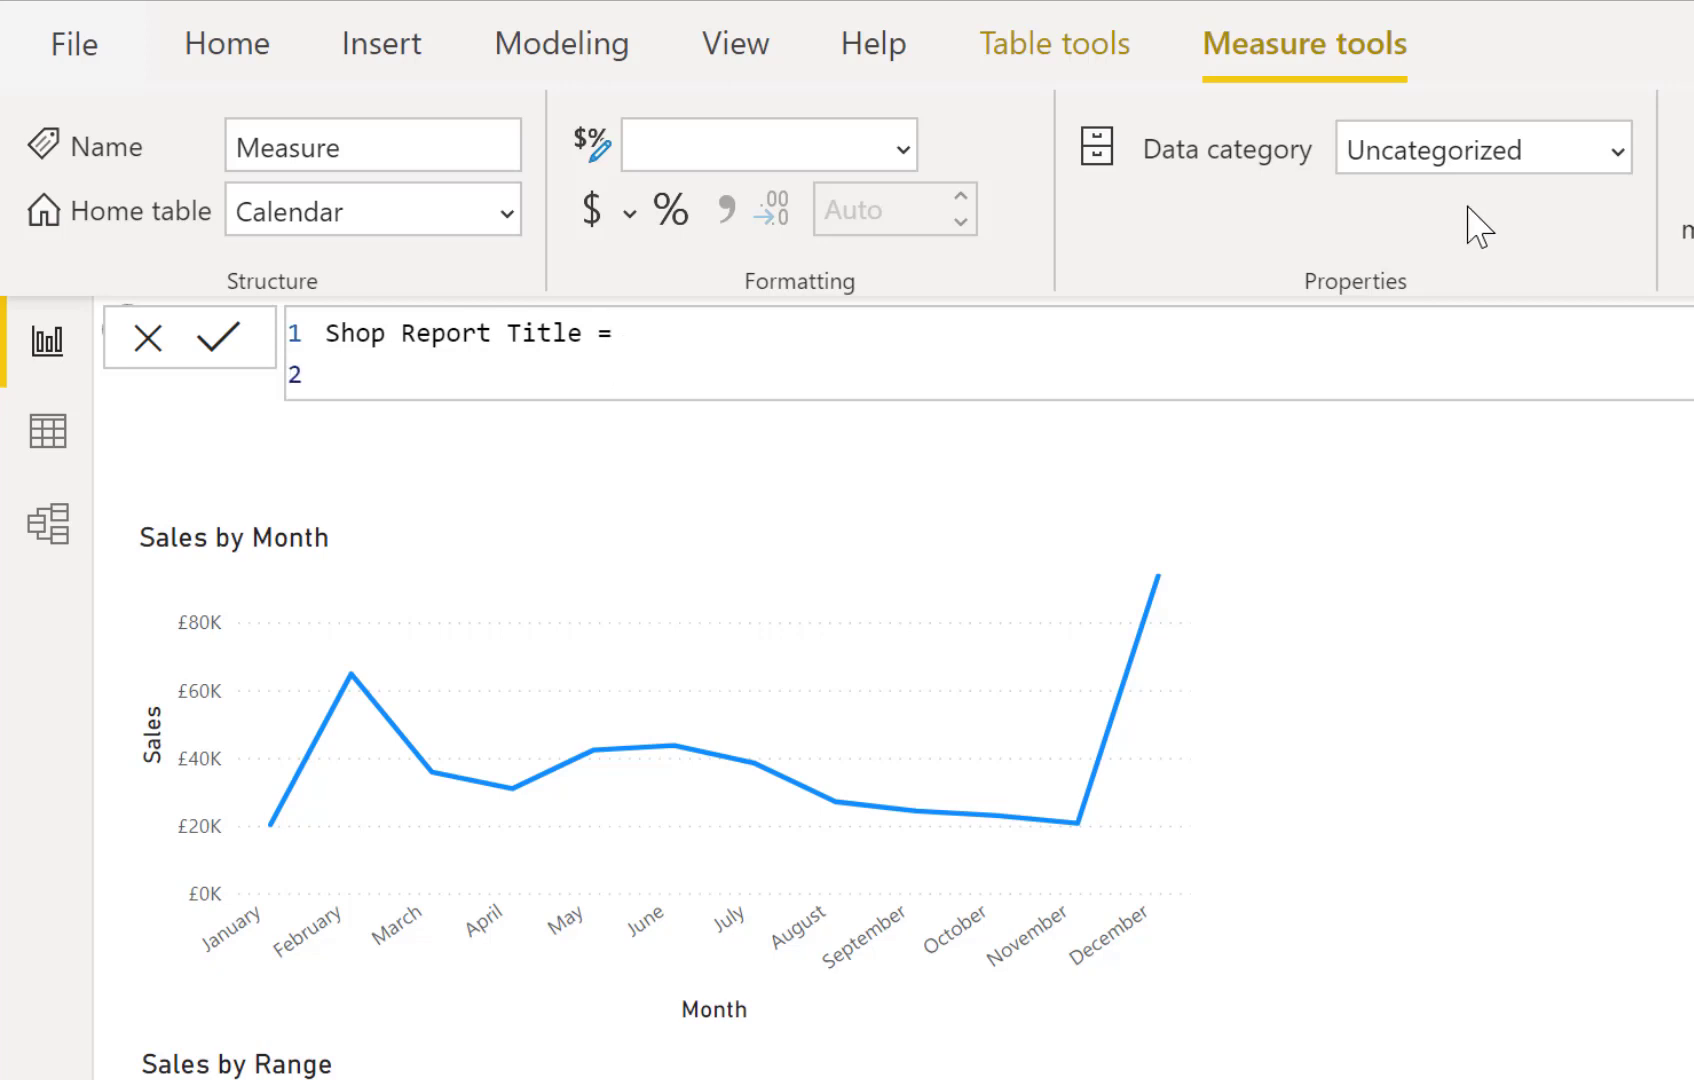
Add the line 'var shop = SELECTEDVALUE(shops[ShopName])' to the measure formula
text(var )
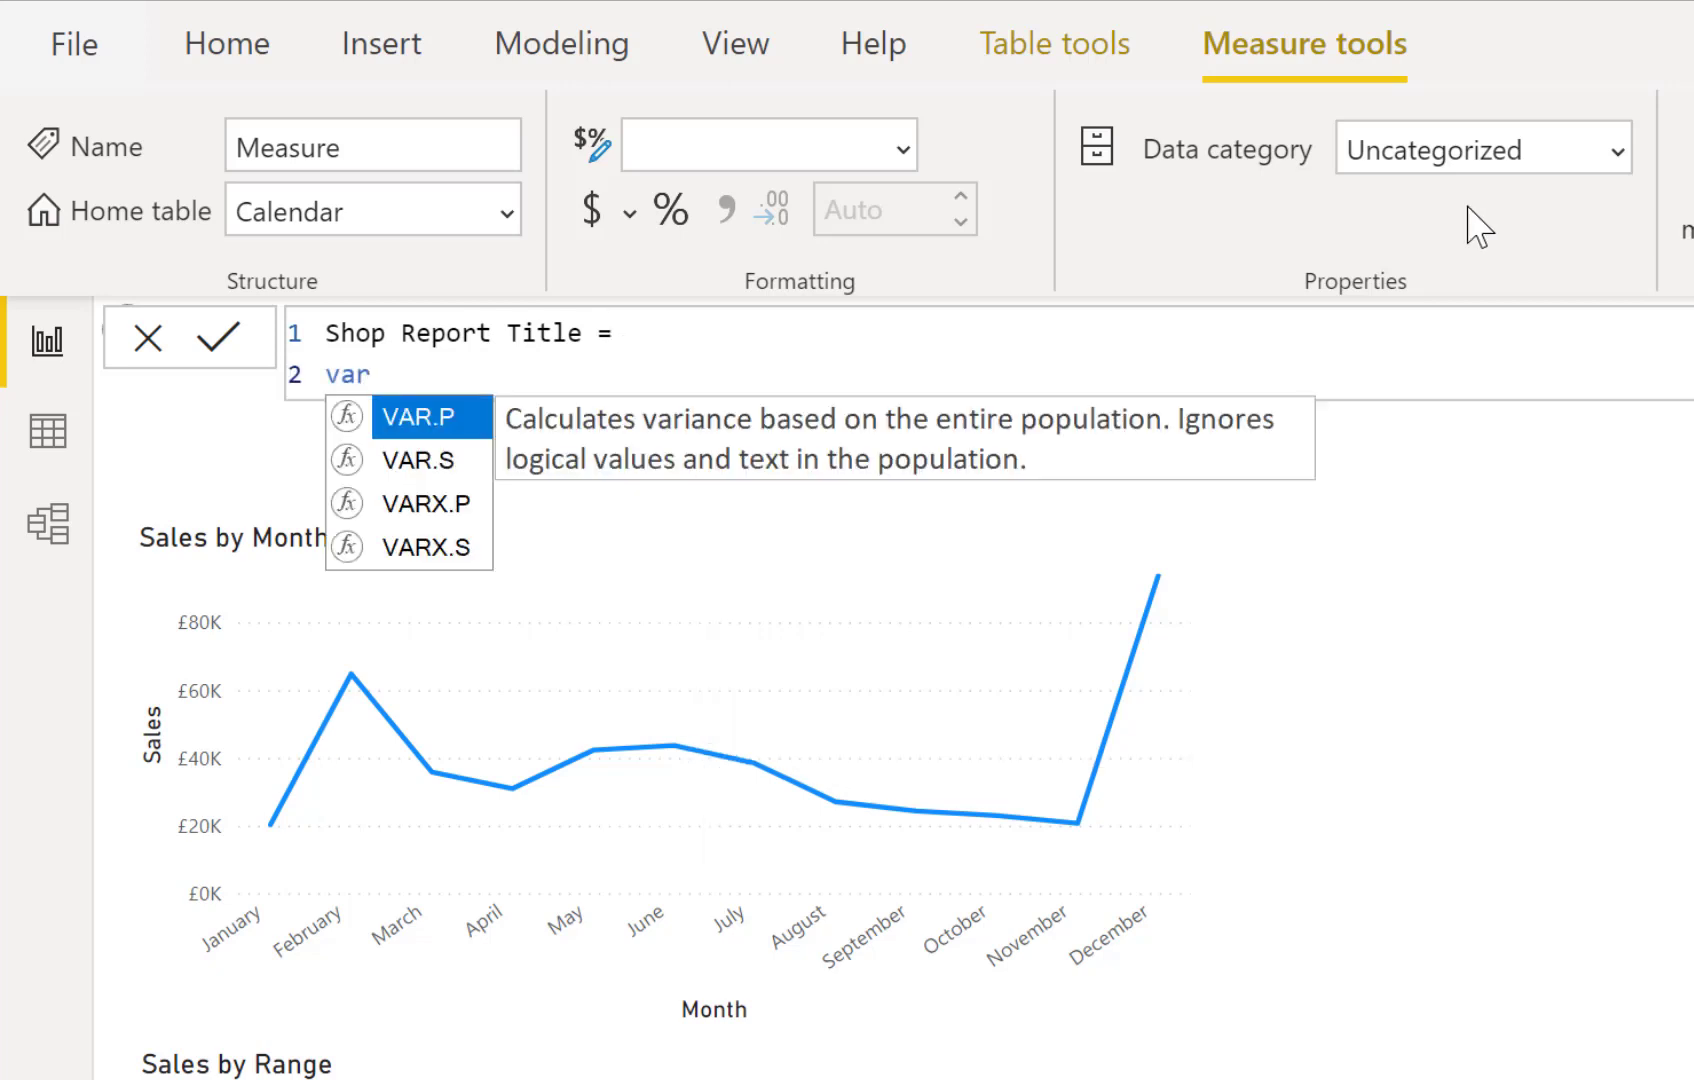
text(sop)
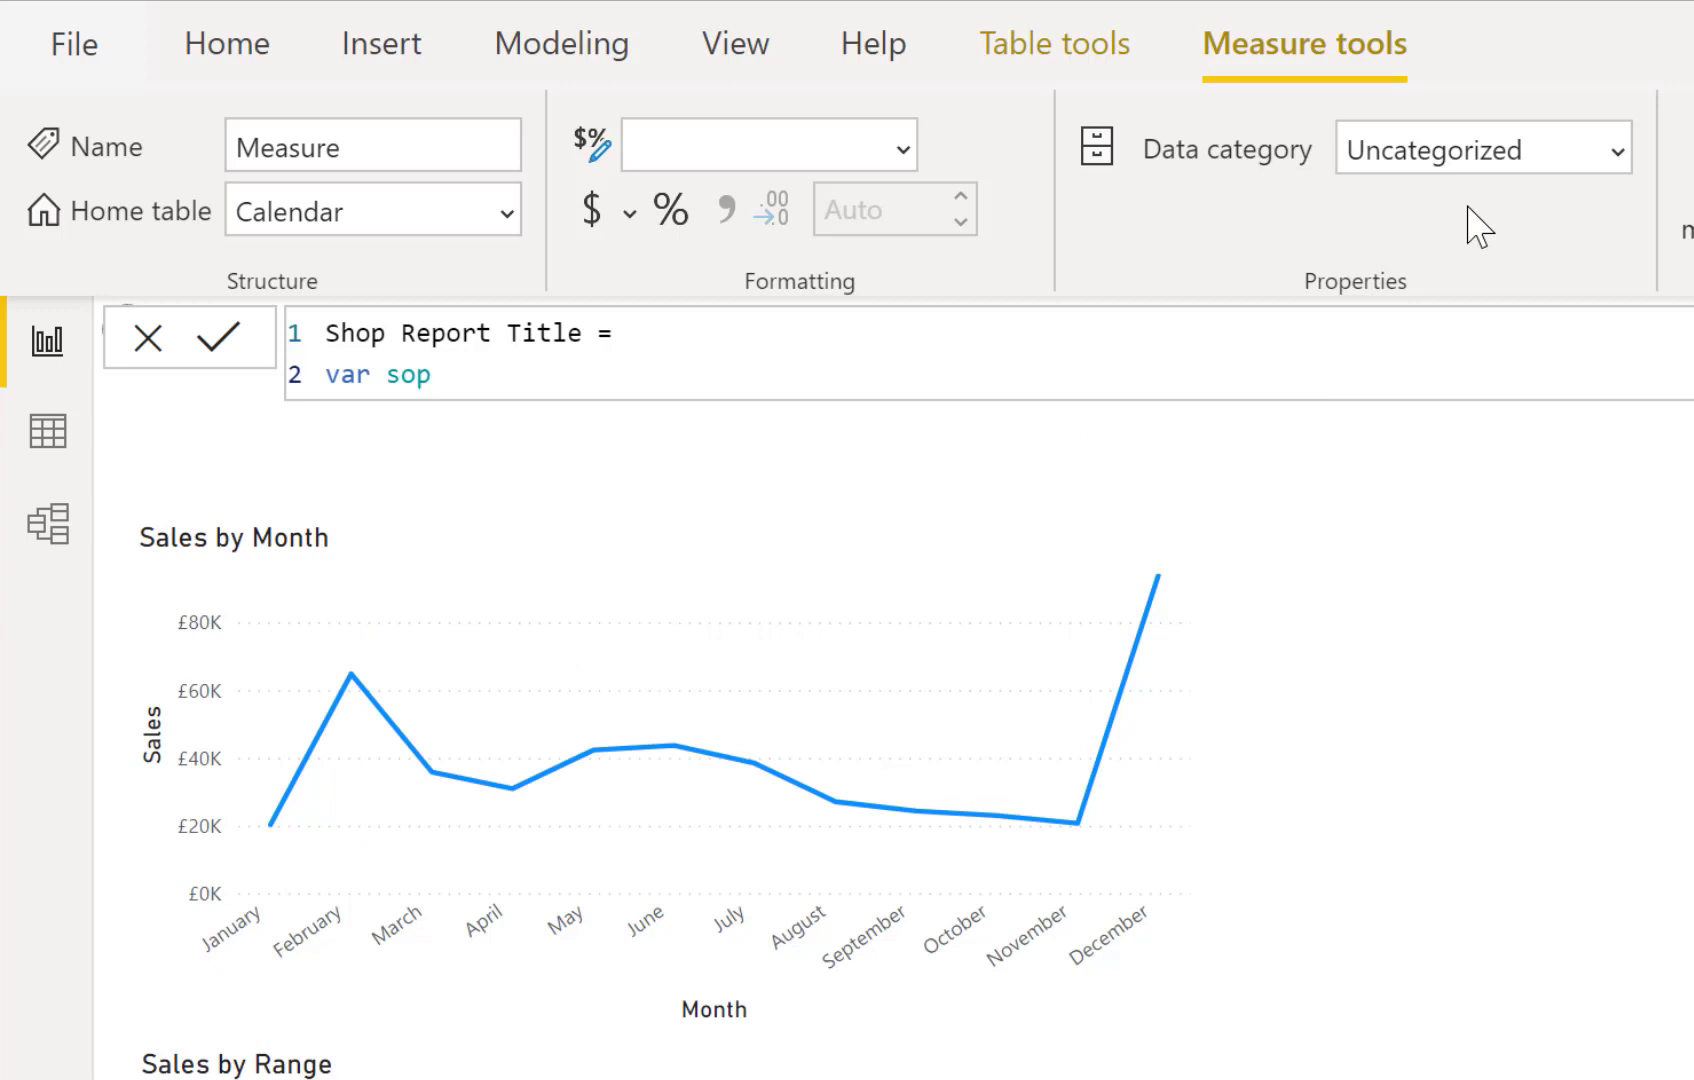
key(BackSpace)
key(BackSpace)
text(hop = sel)
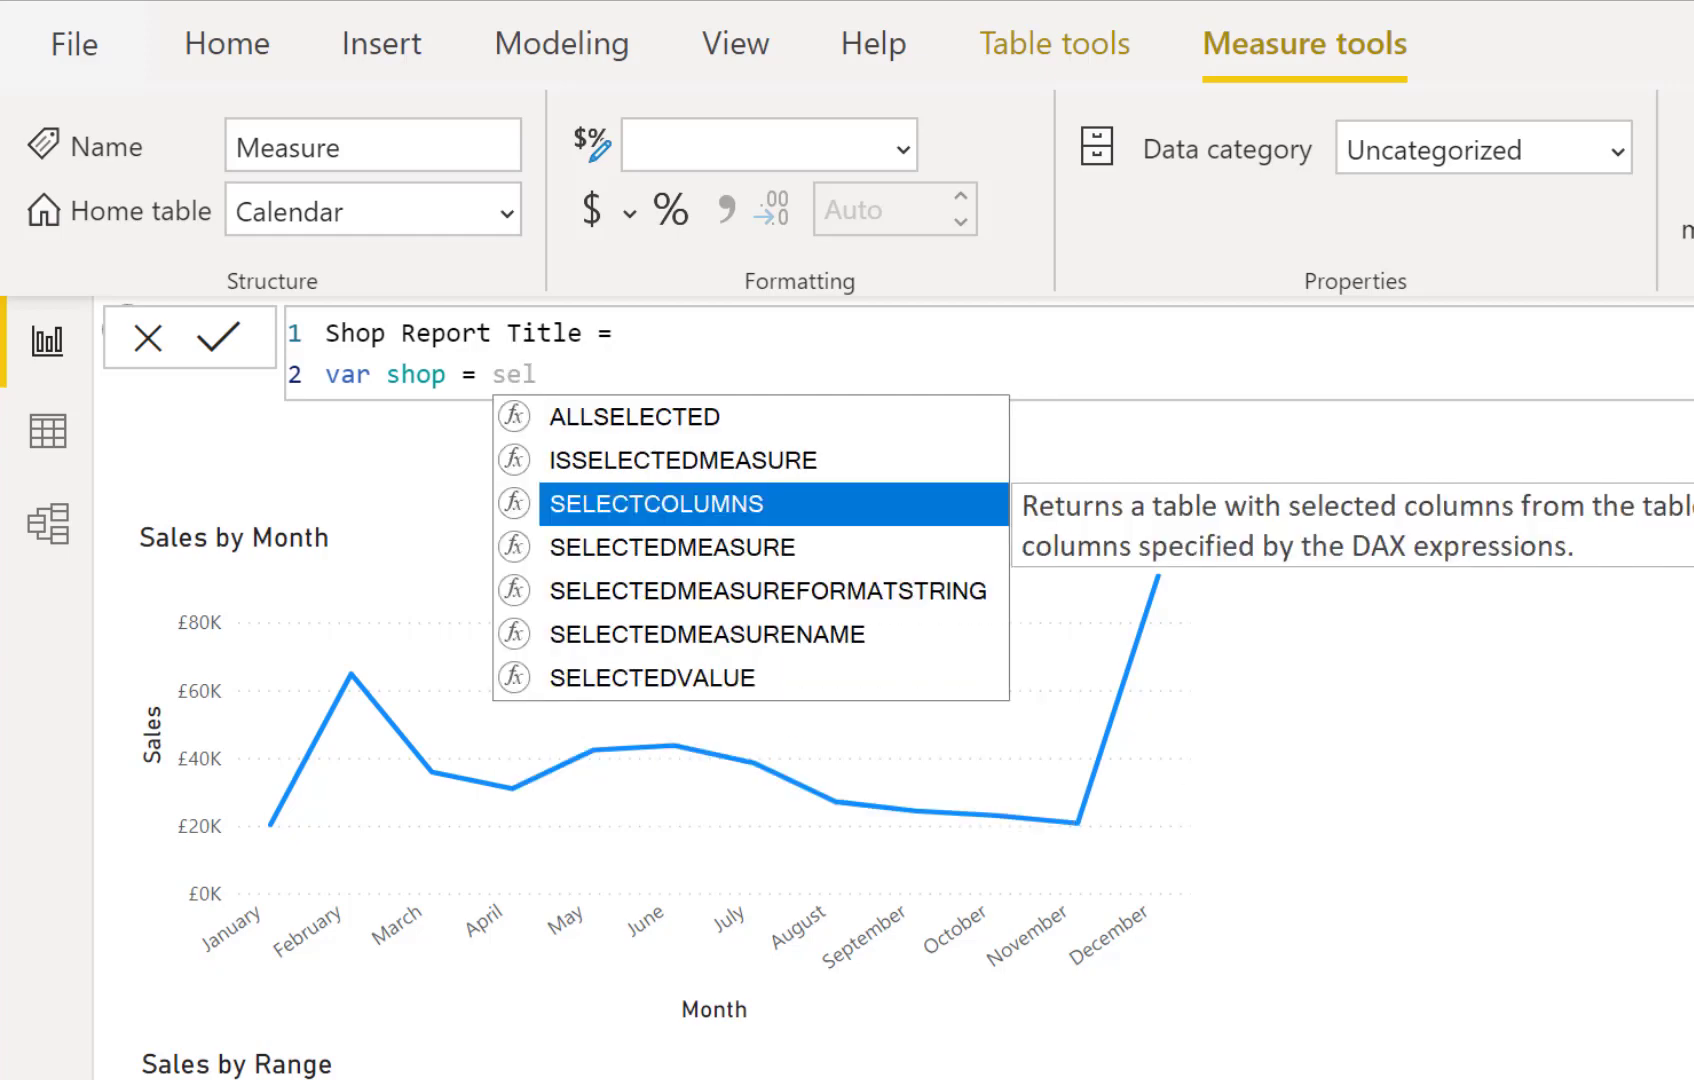
key(Down)
key(Down)
key(Down)
key(Down)
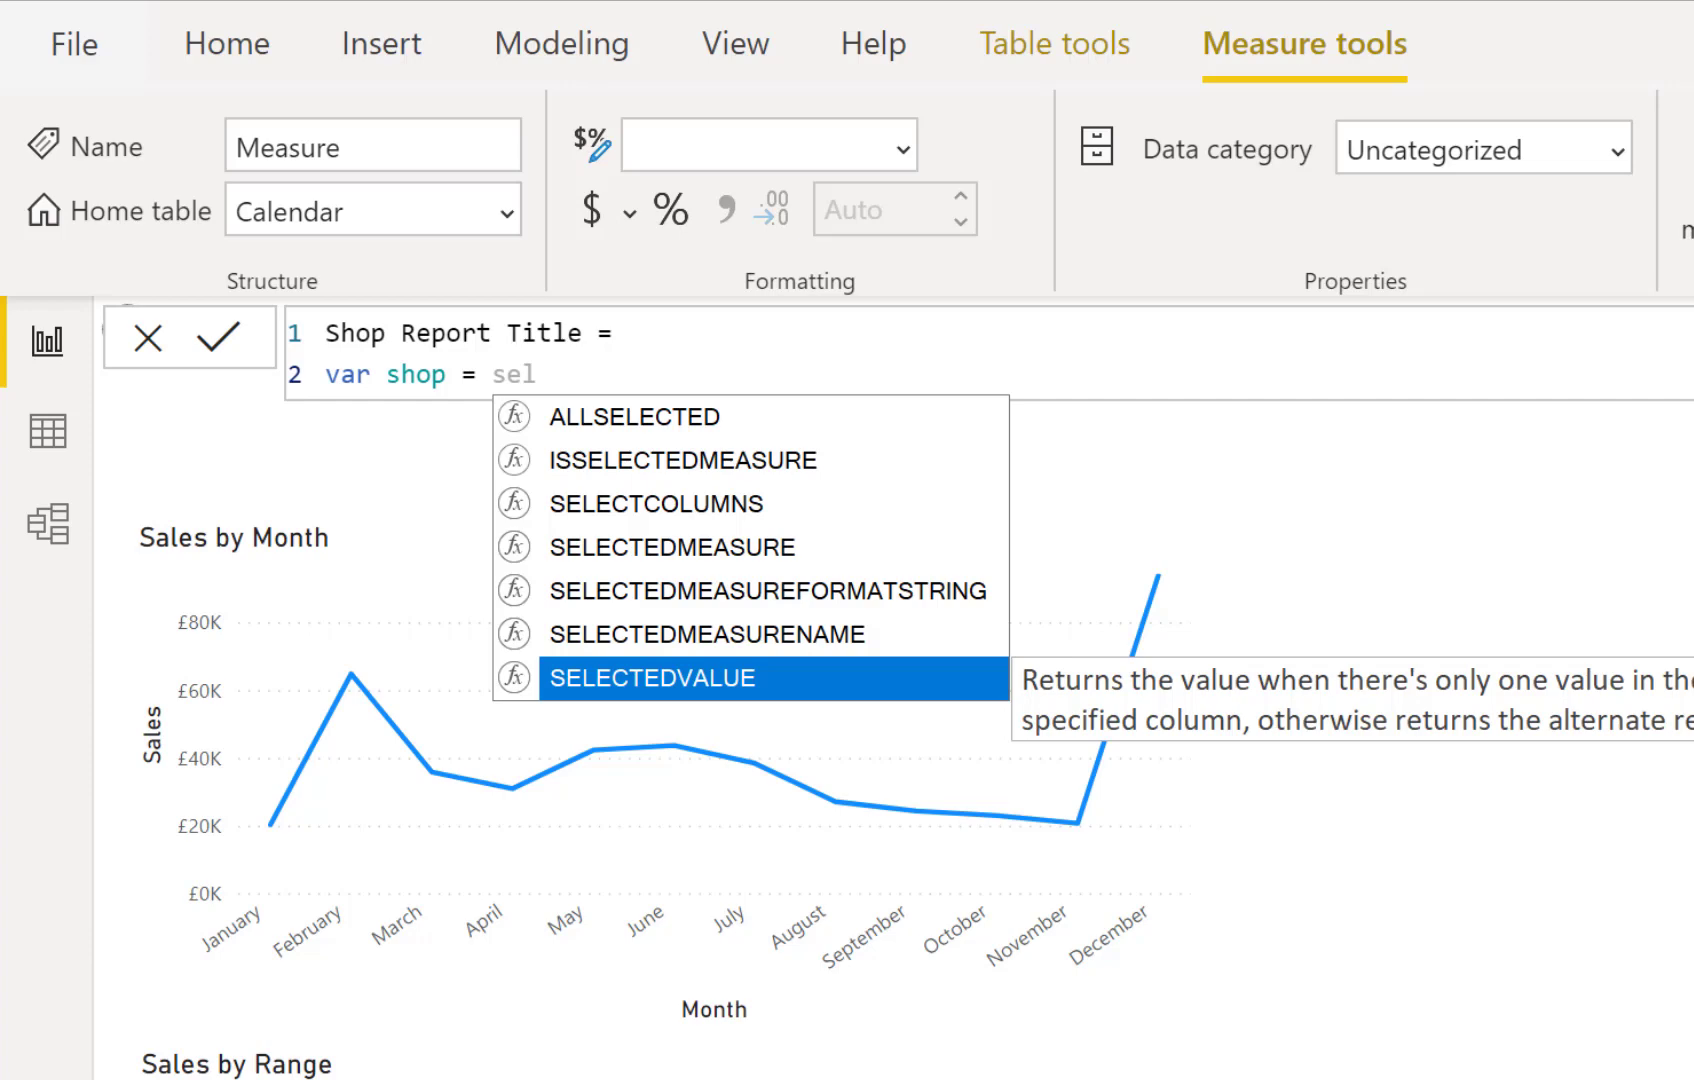
key(Tab)
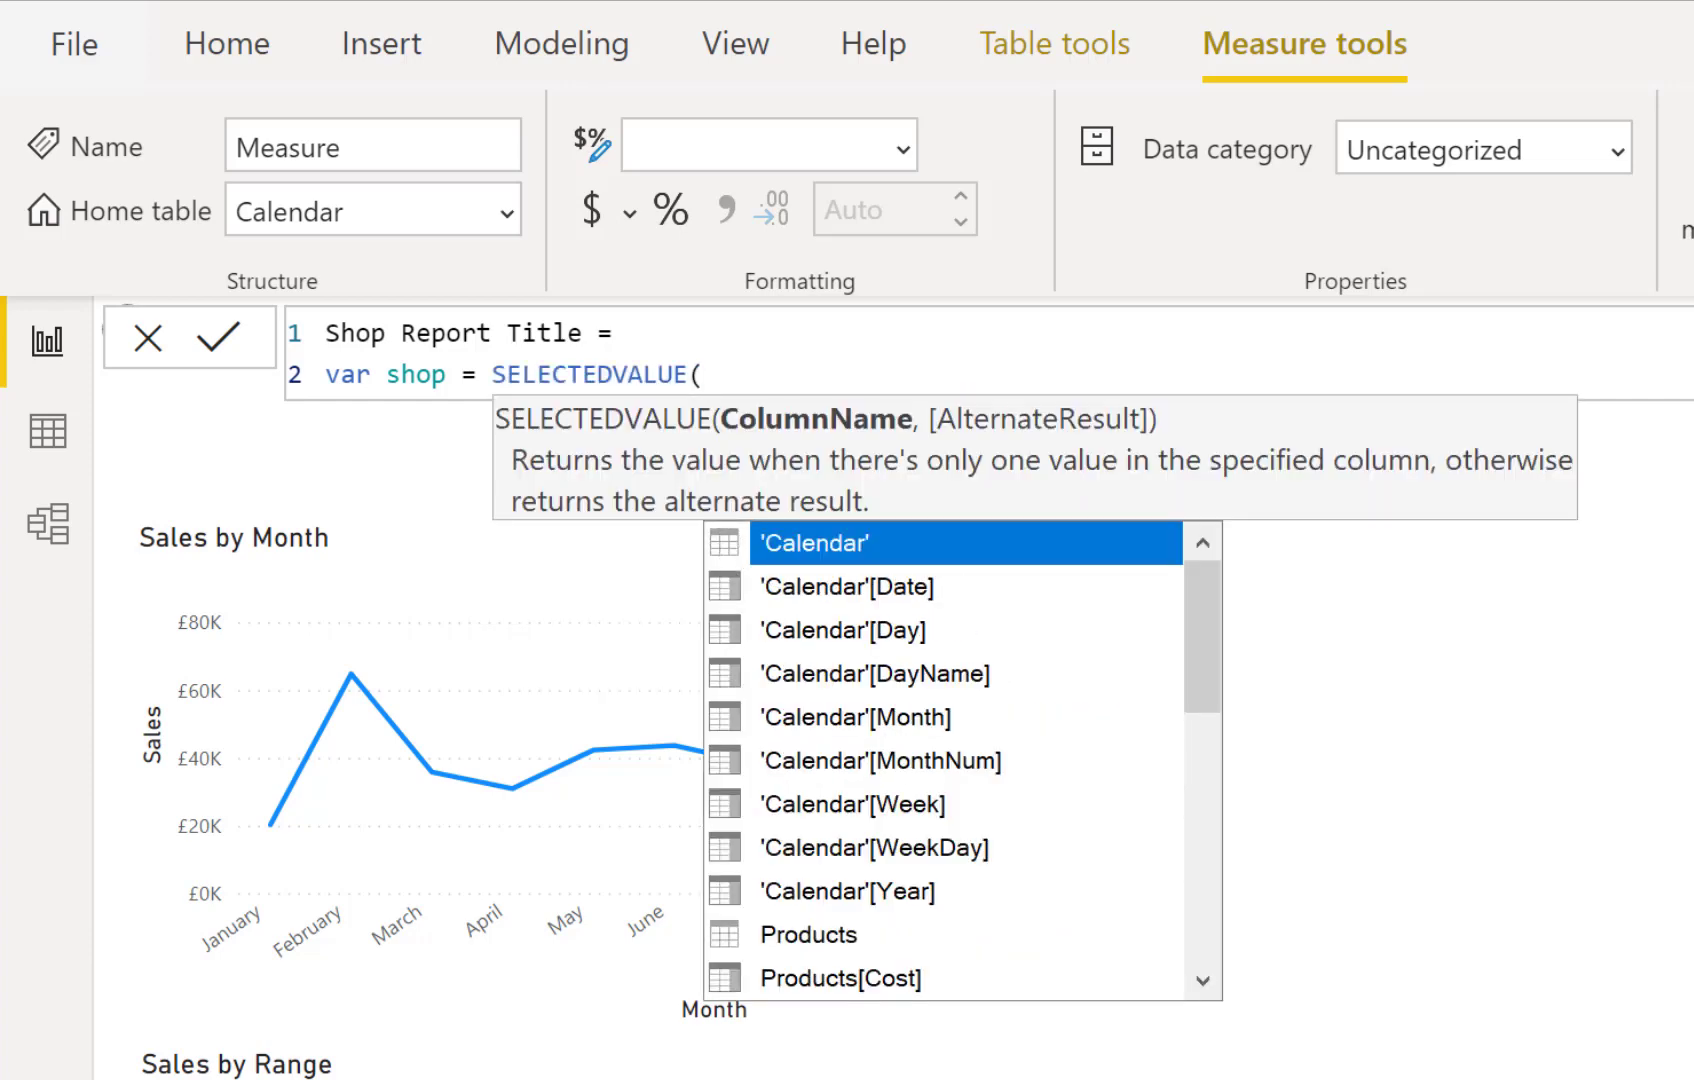
text(sh)
key(Down)
key(Down)
key(Down)
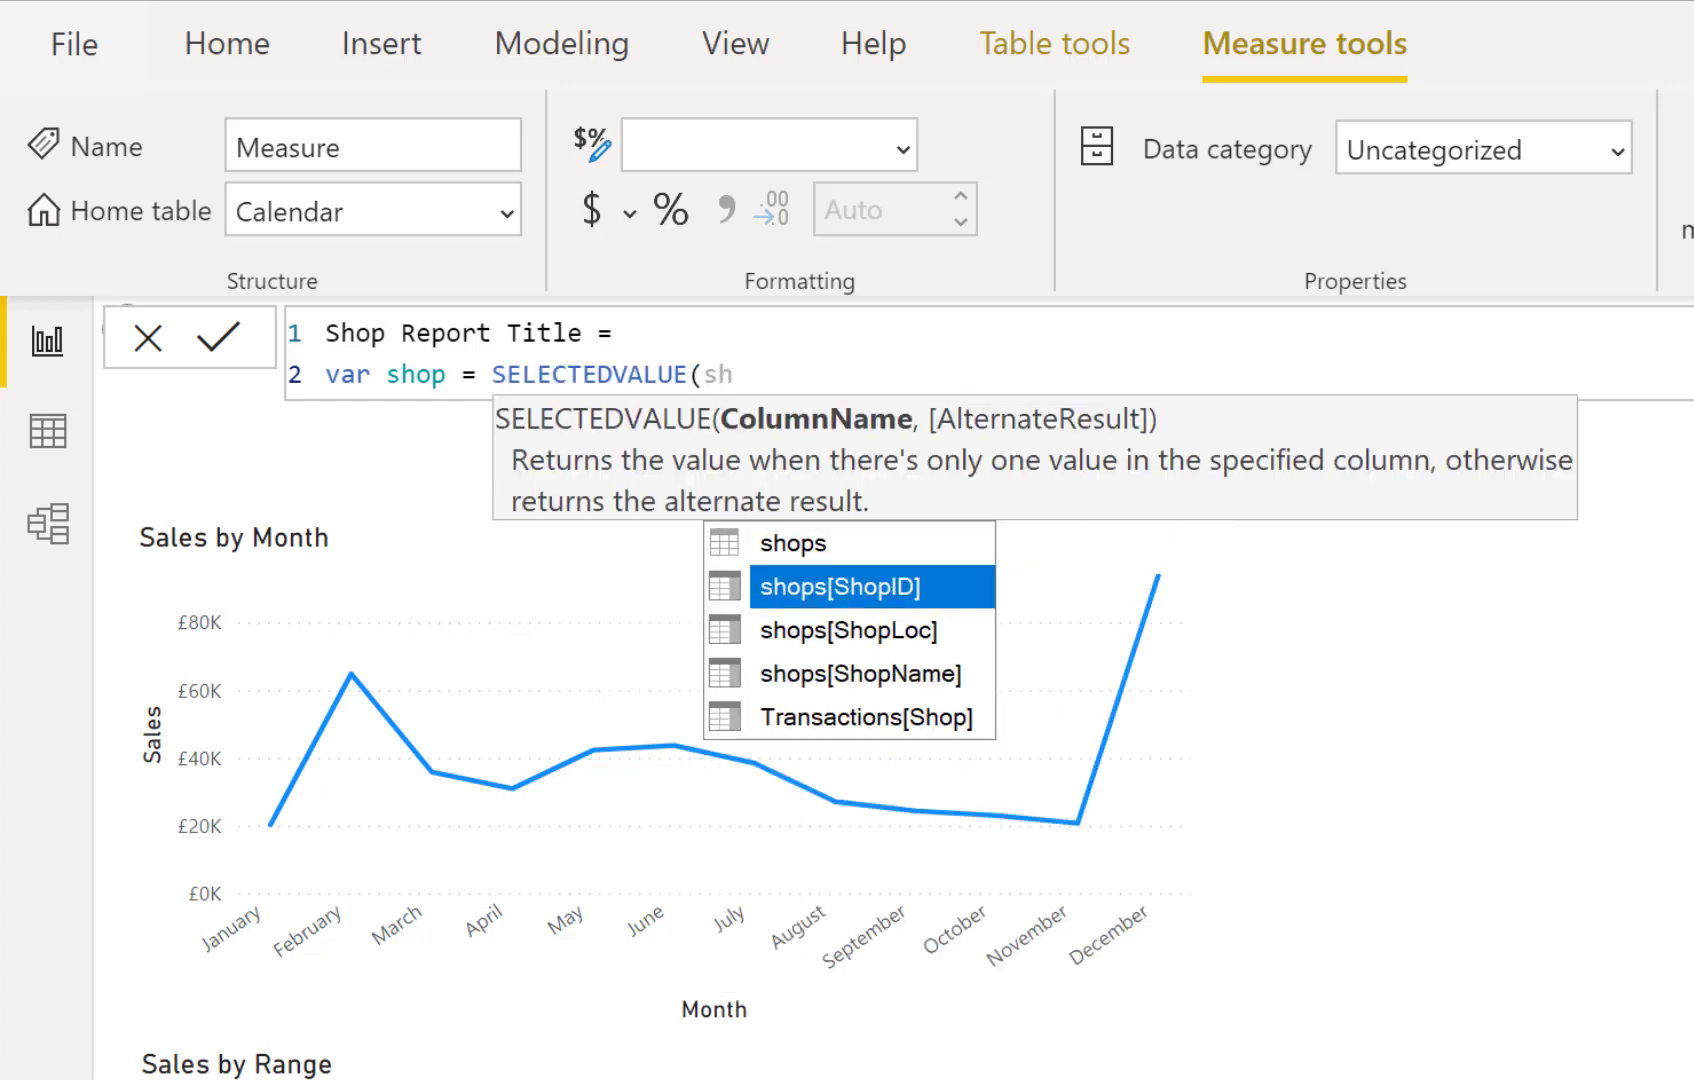
key(Tab)
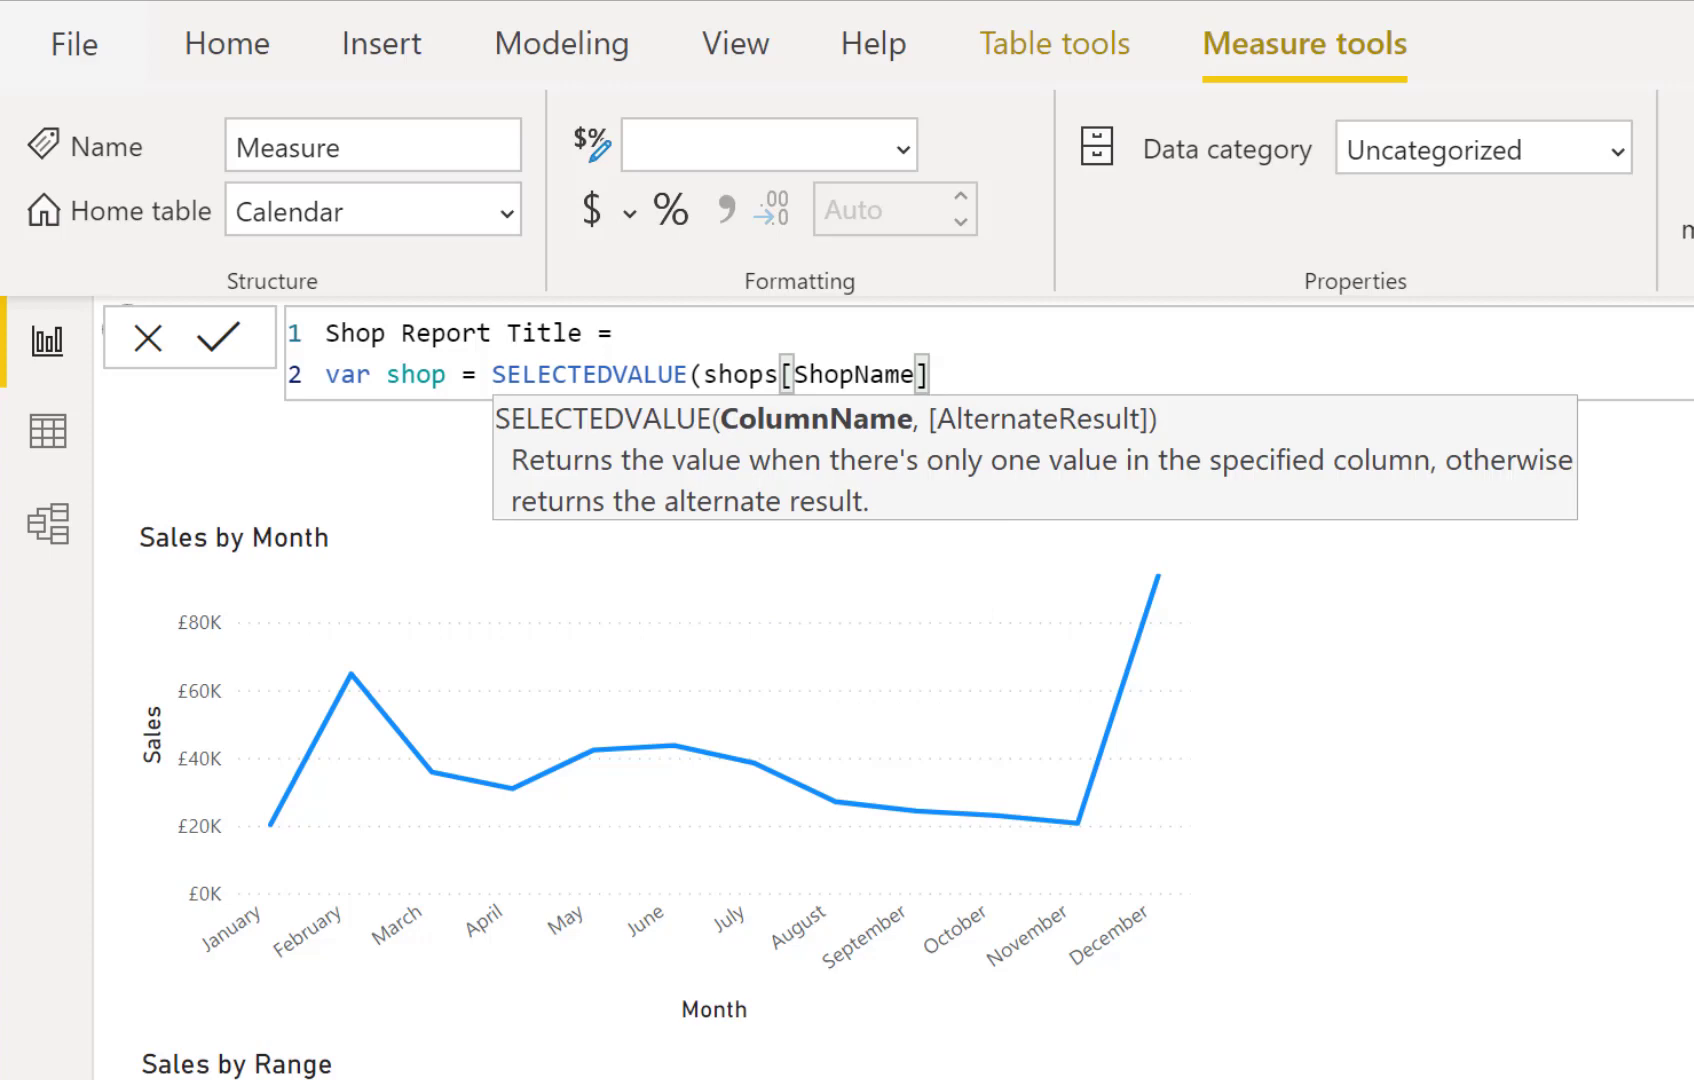
text())
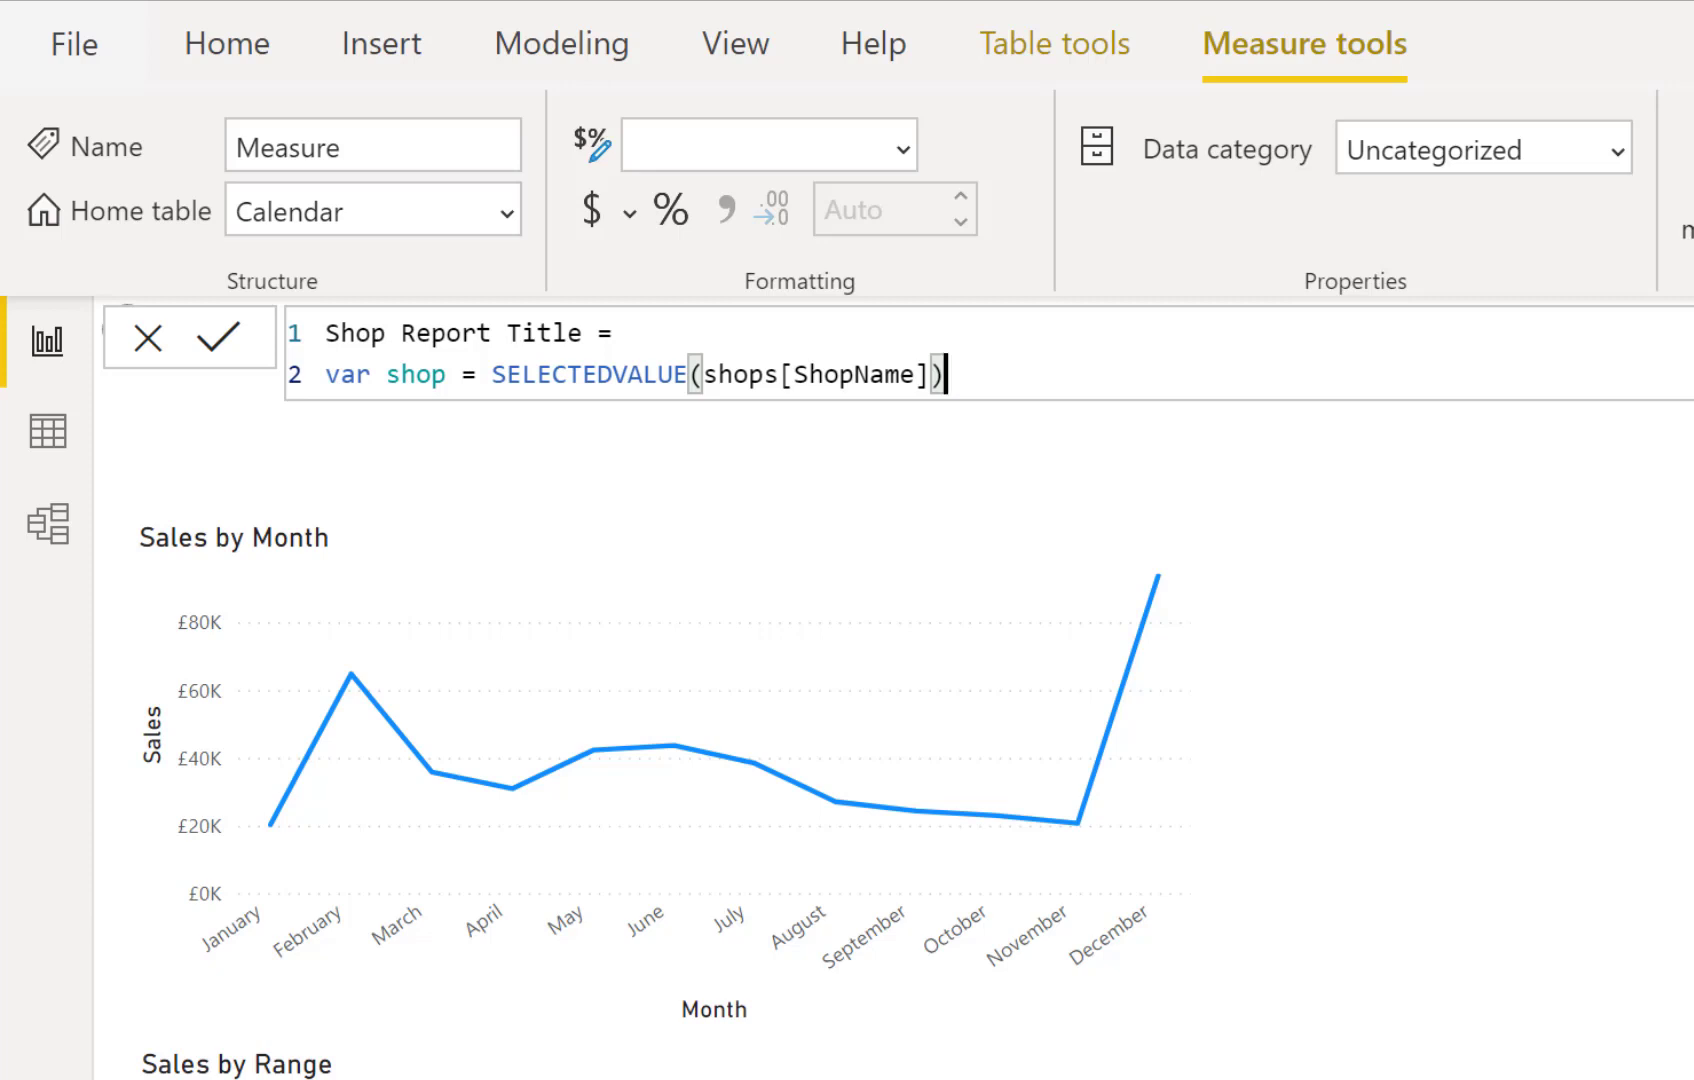
key(shift+Return)
Add a 'return' line, commit the measure so far, and continue below it
text(re)
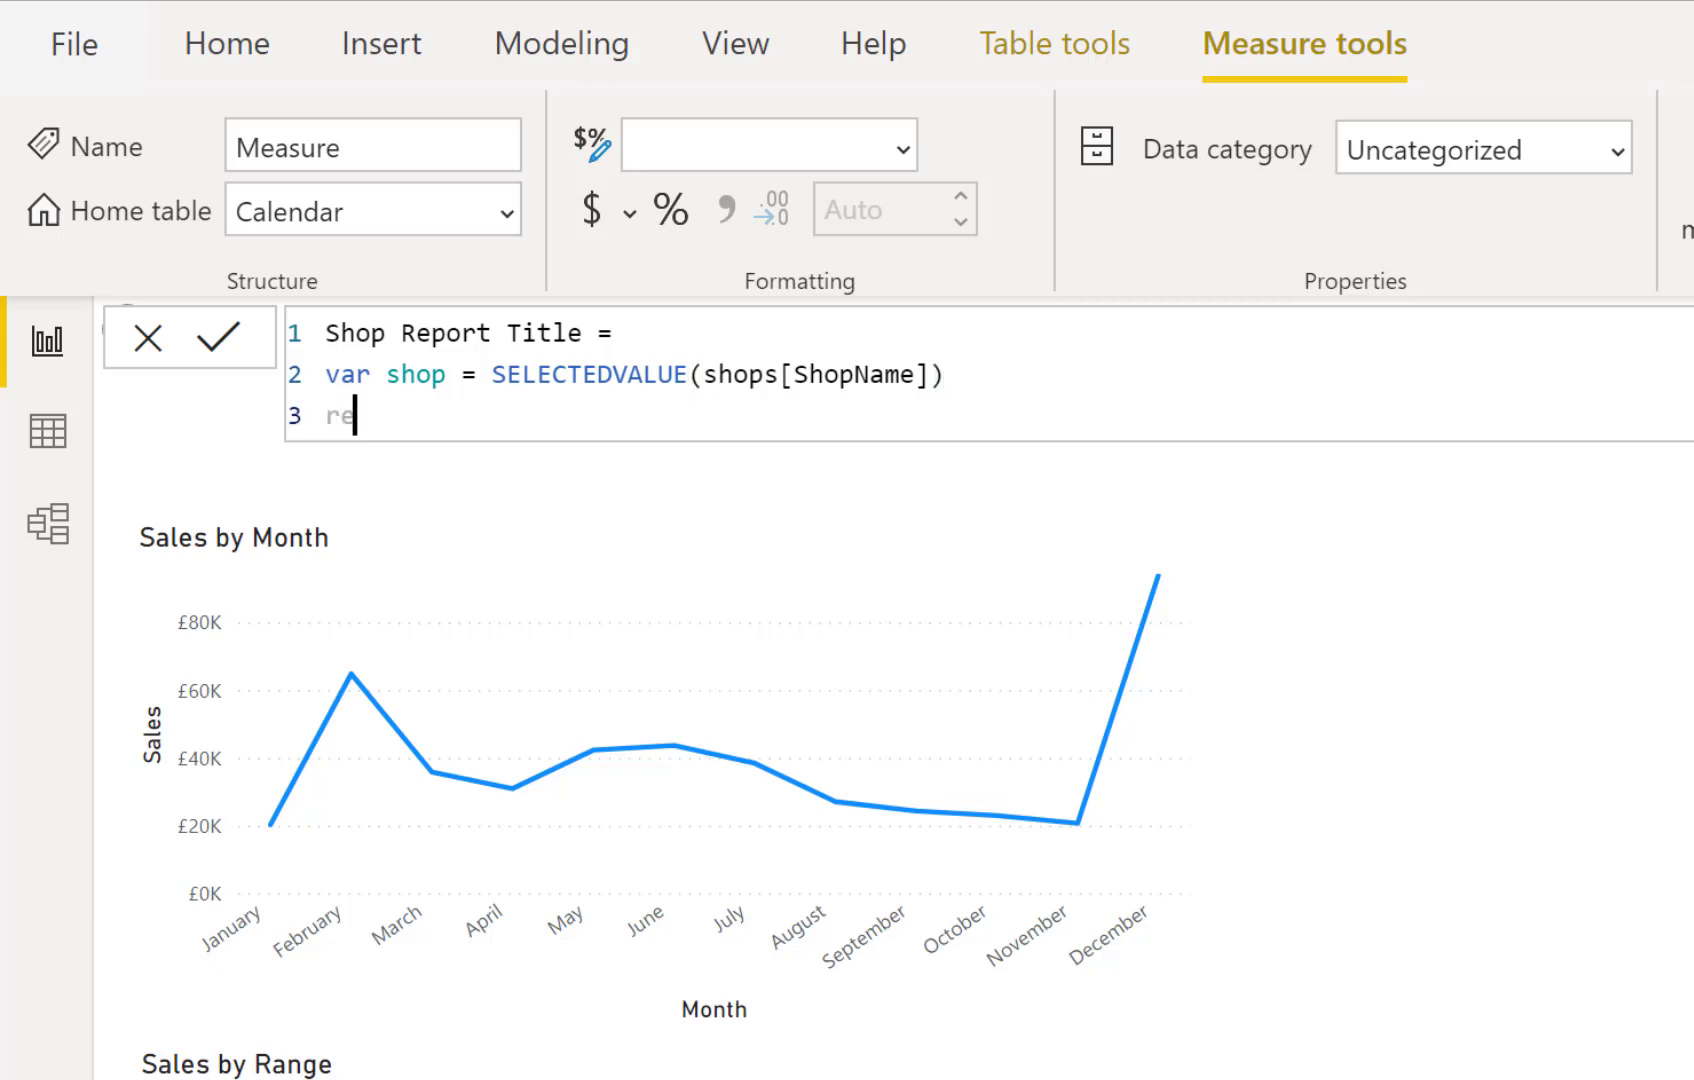
text(turn)
key(Return)
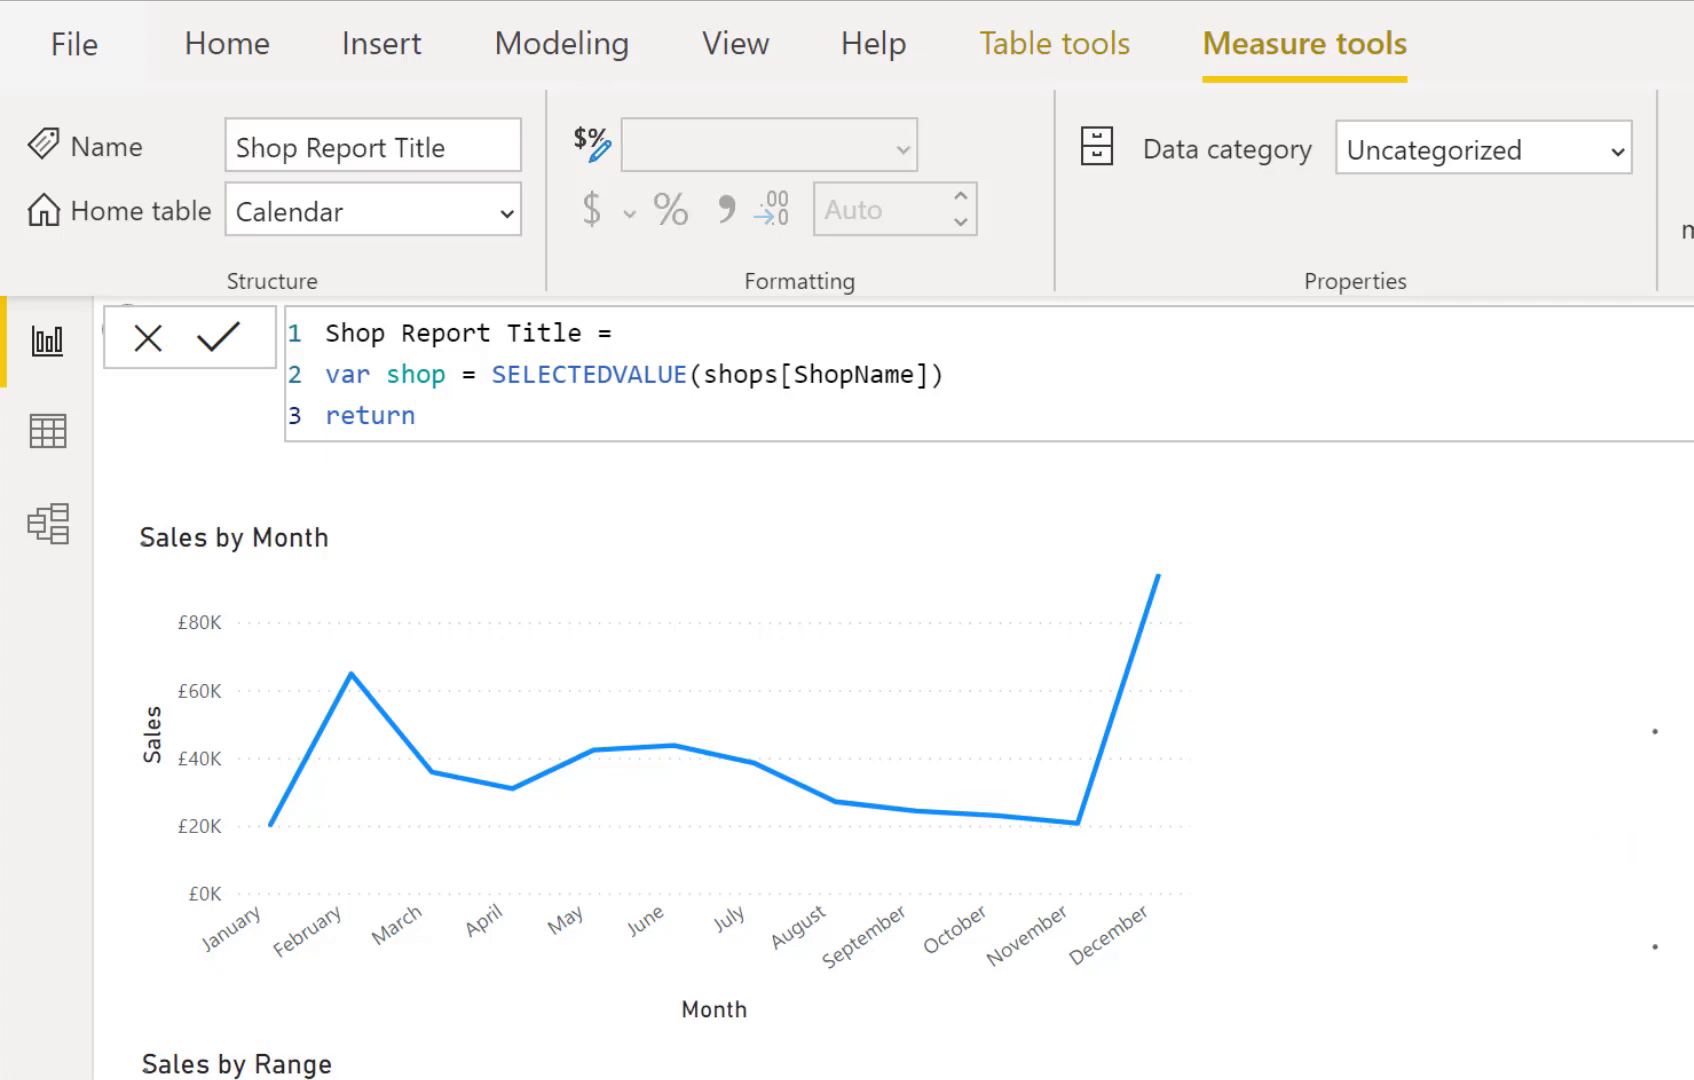
click(469, 416)
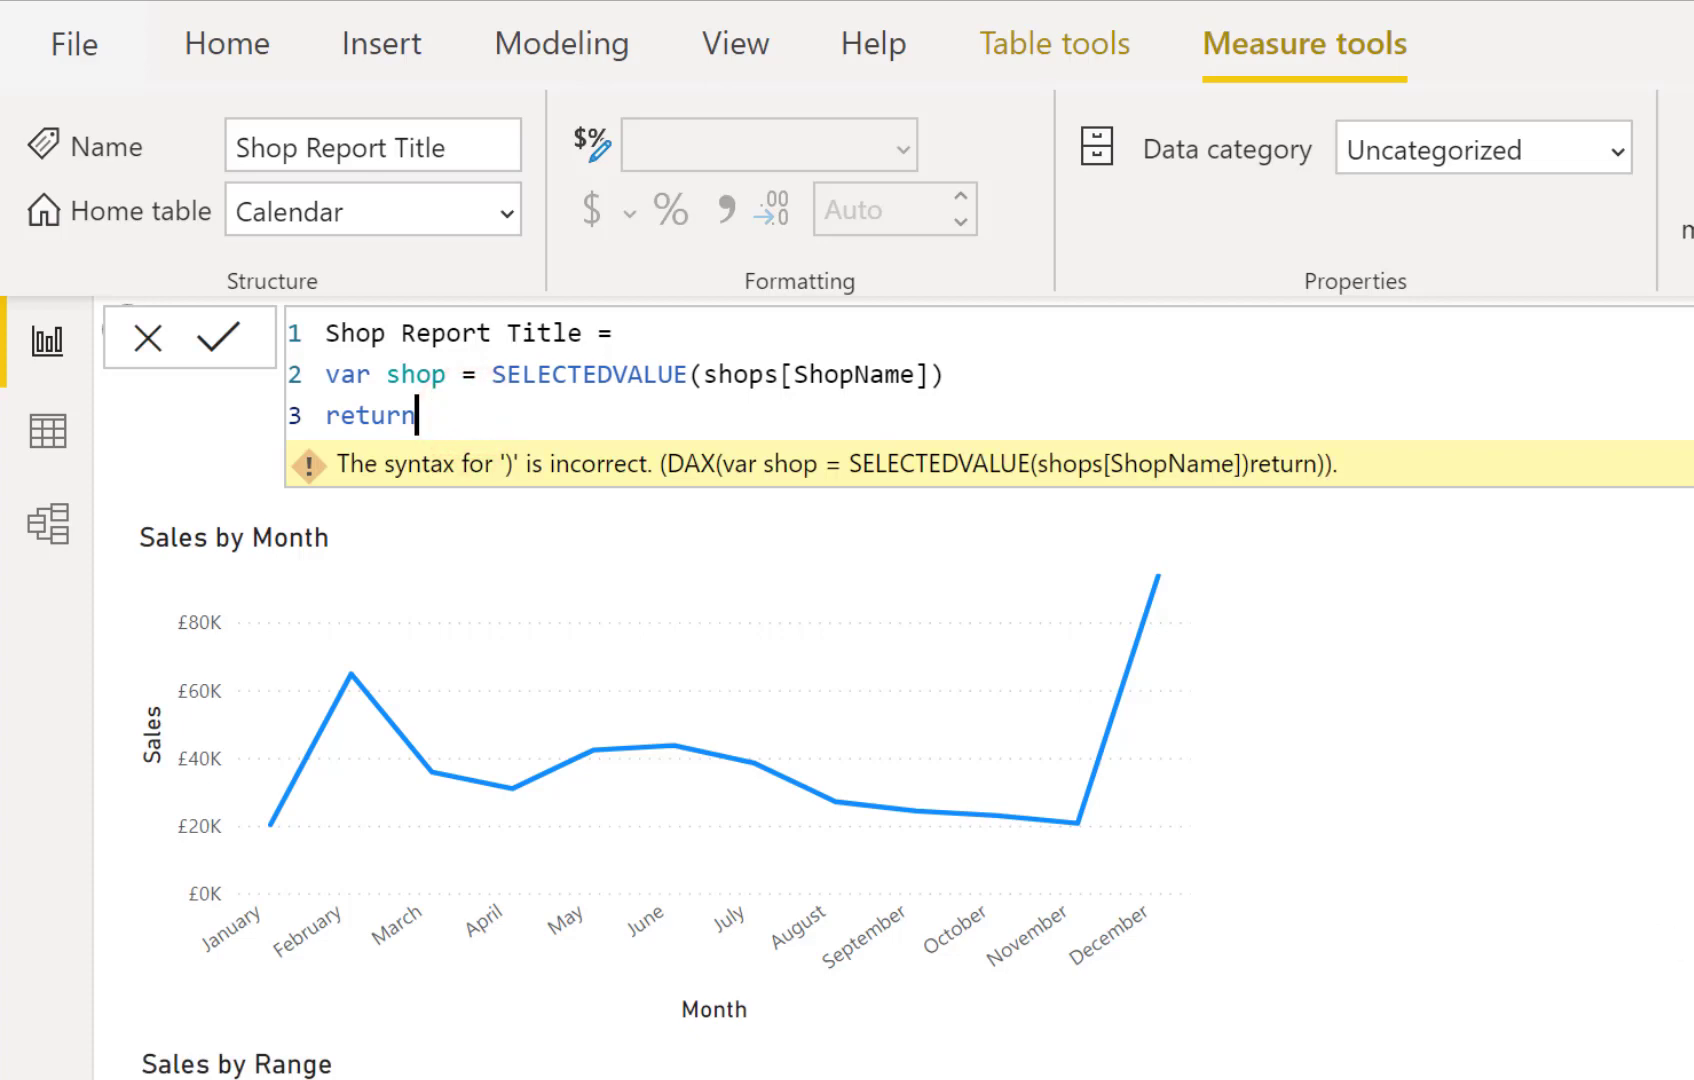
key(shift+Return)
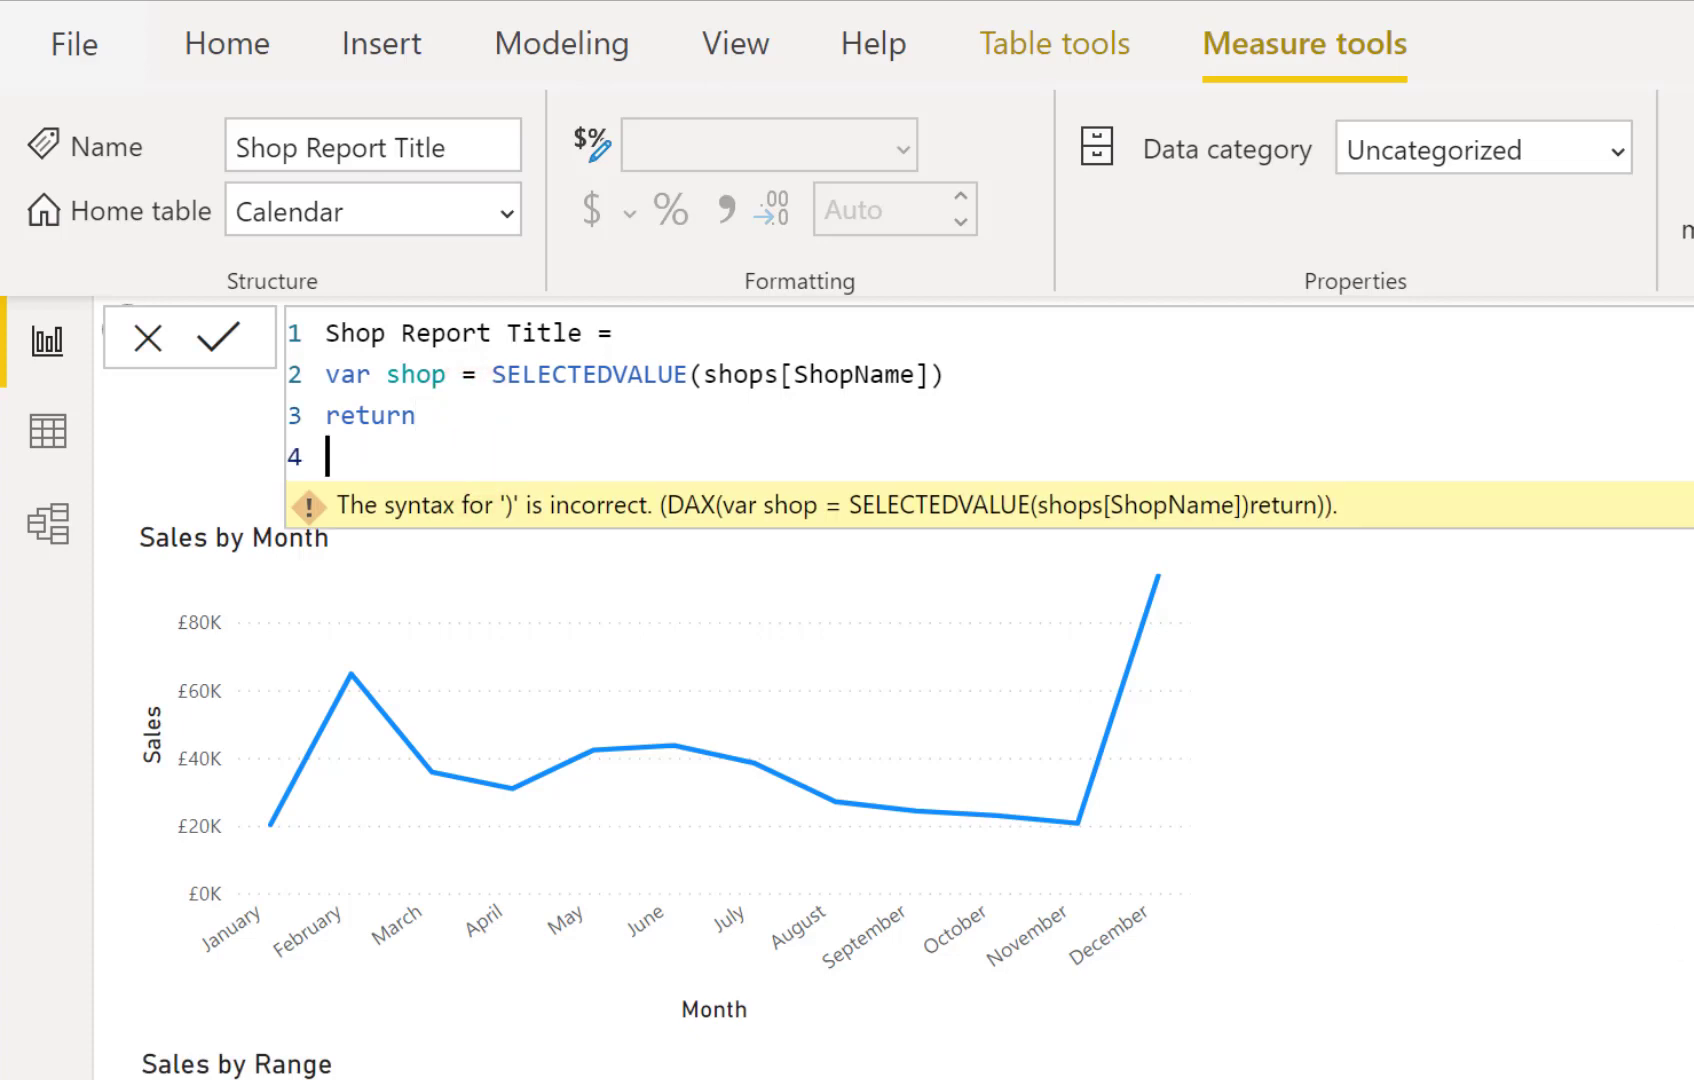
Begin an IF whose test is ISBLANK(shop) on the next line
text(if)
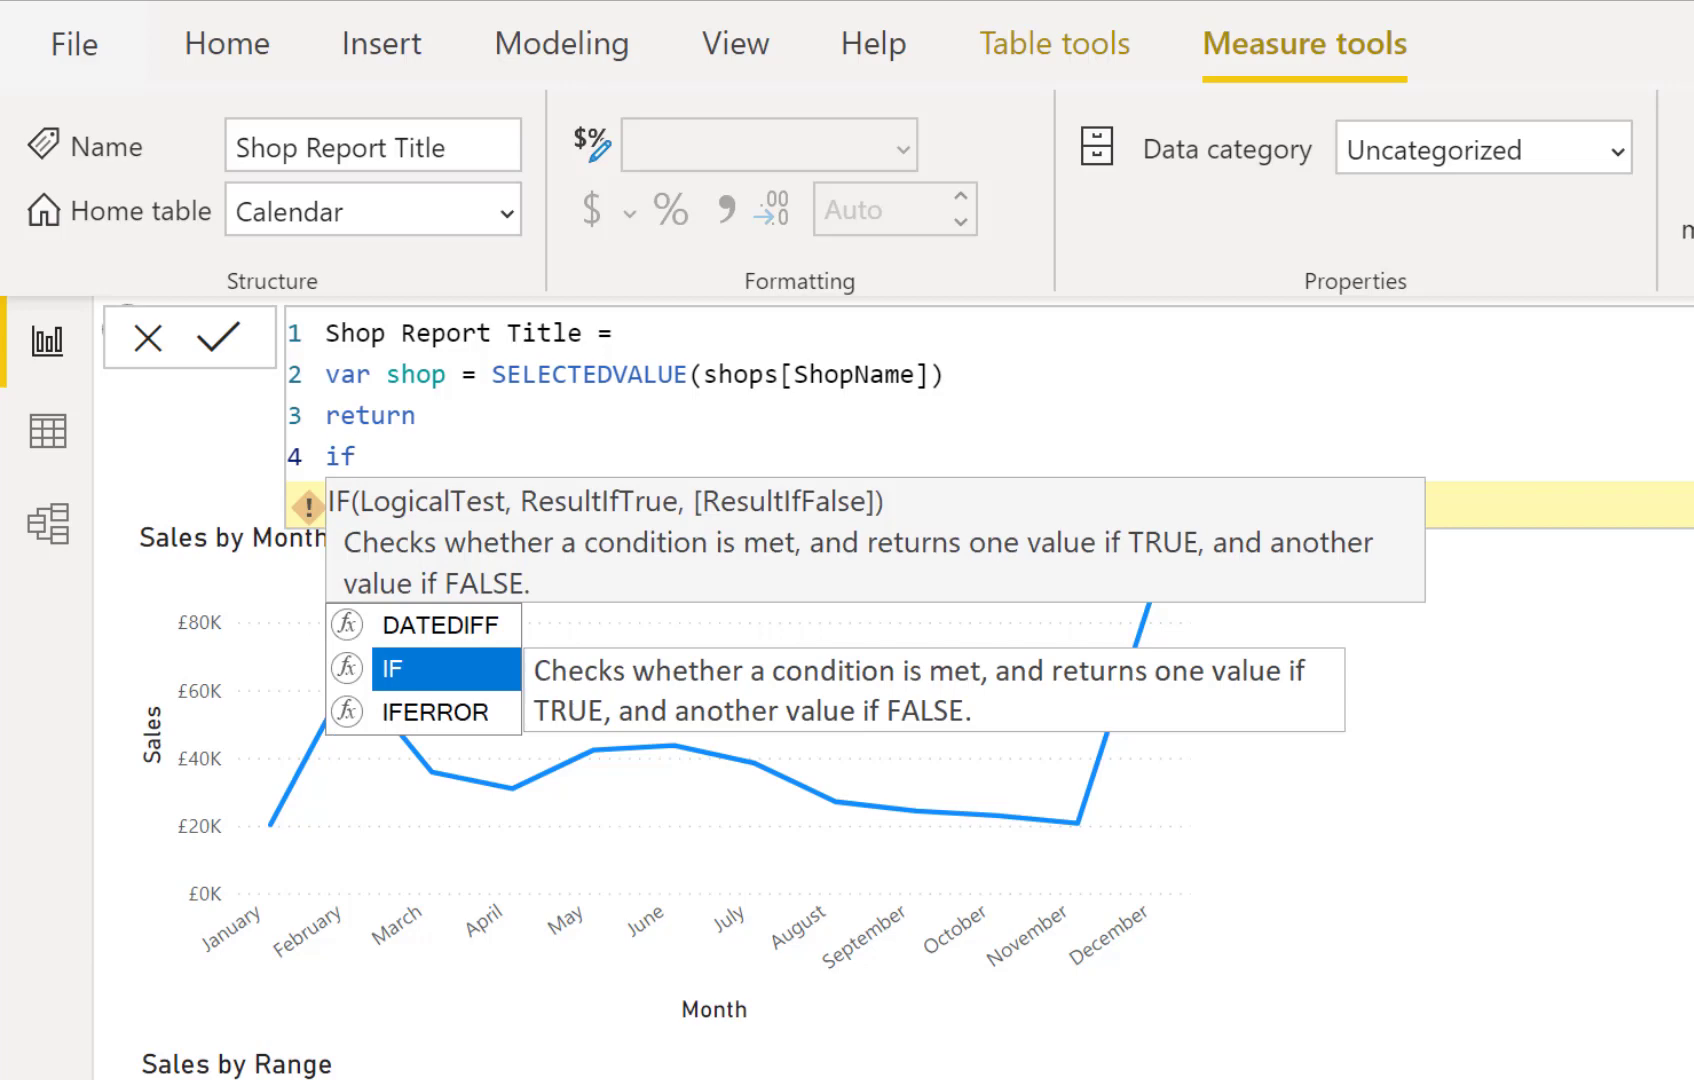
text(()
key(shift+Return)
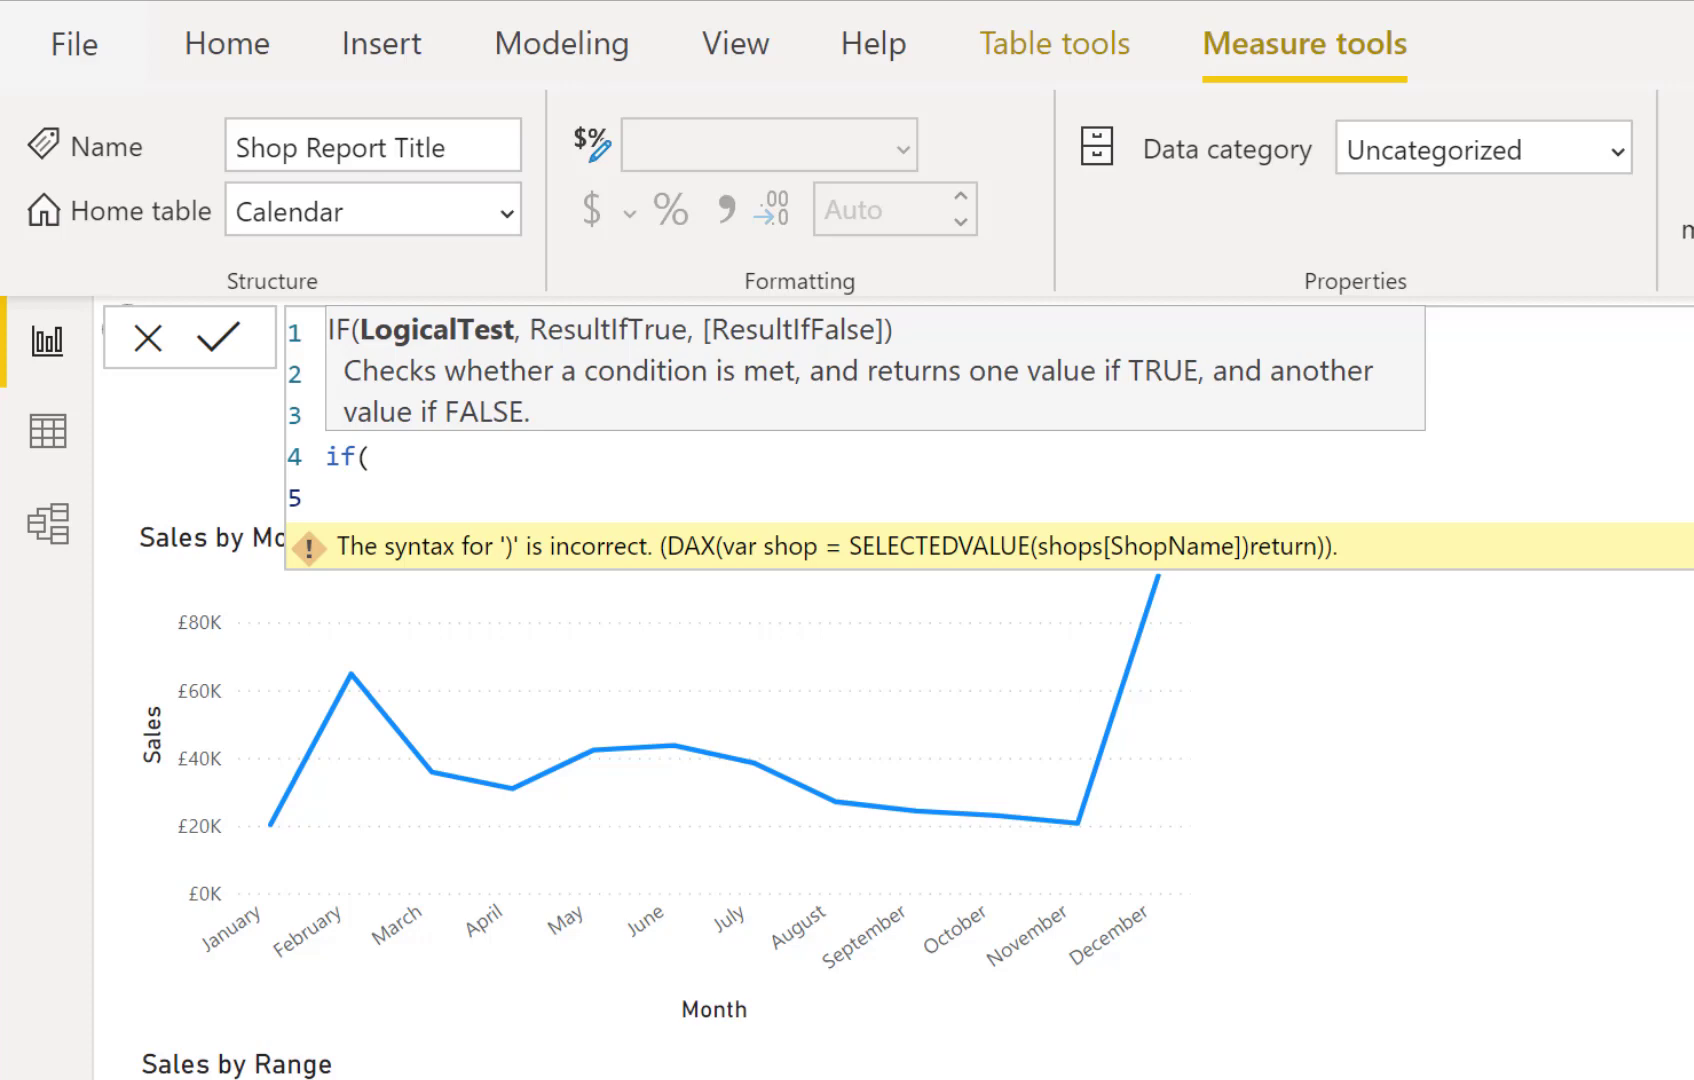
key(Escape)
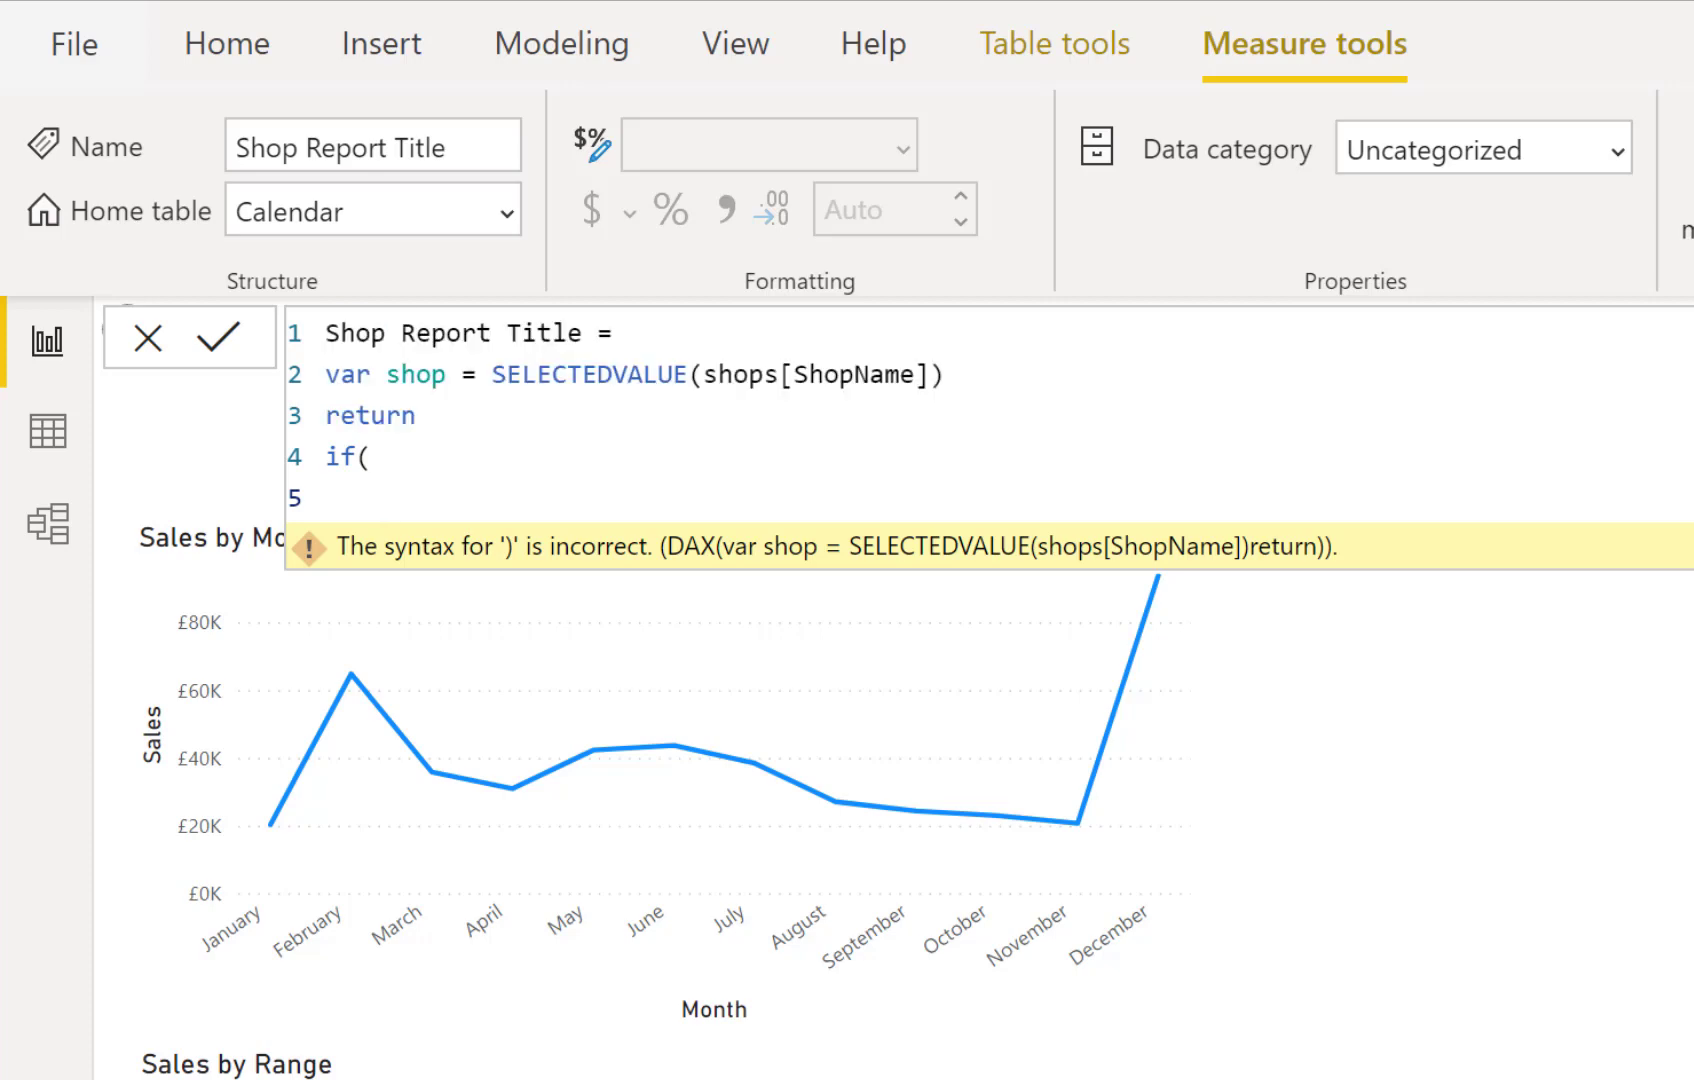
text(is)
key(Tab)
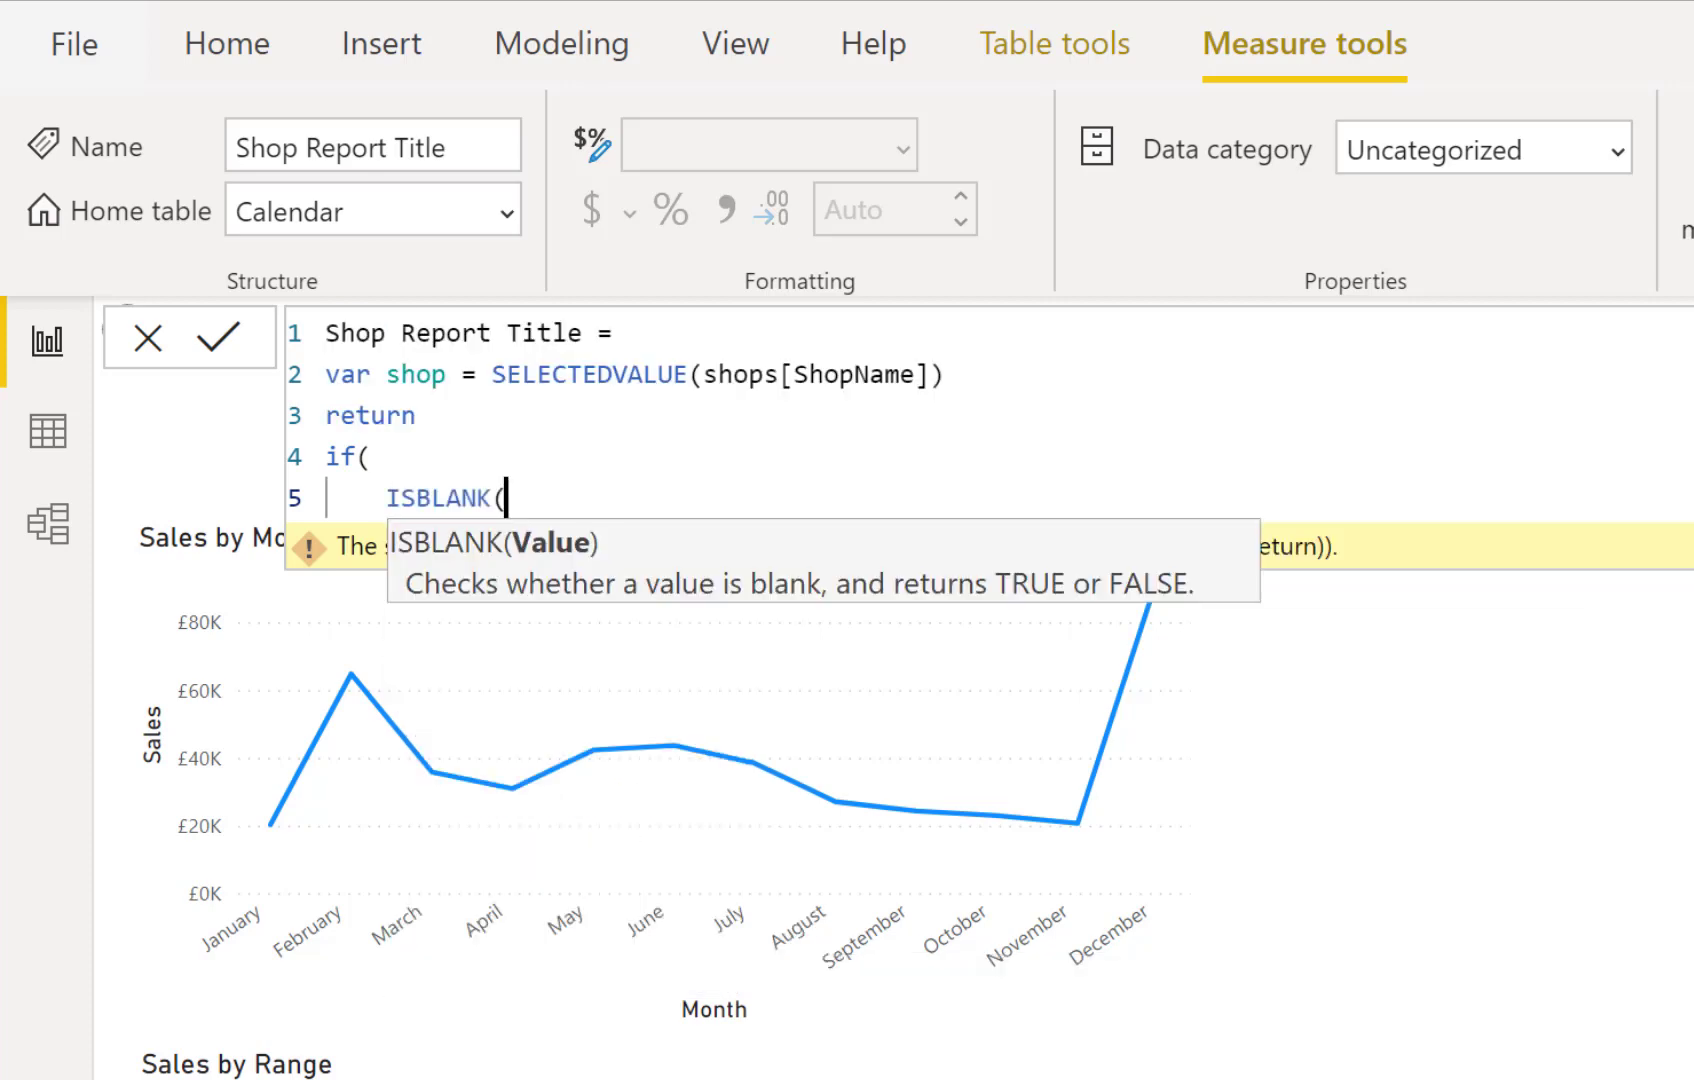
text(sh)
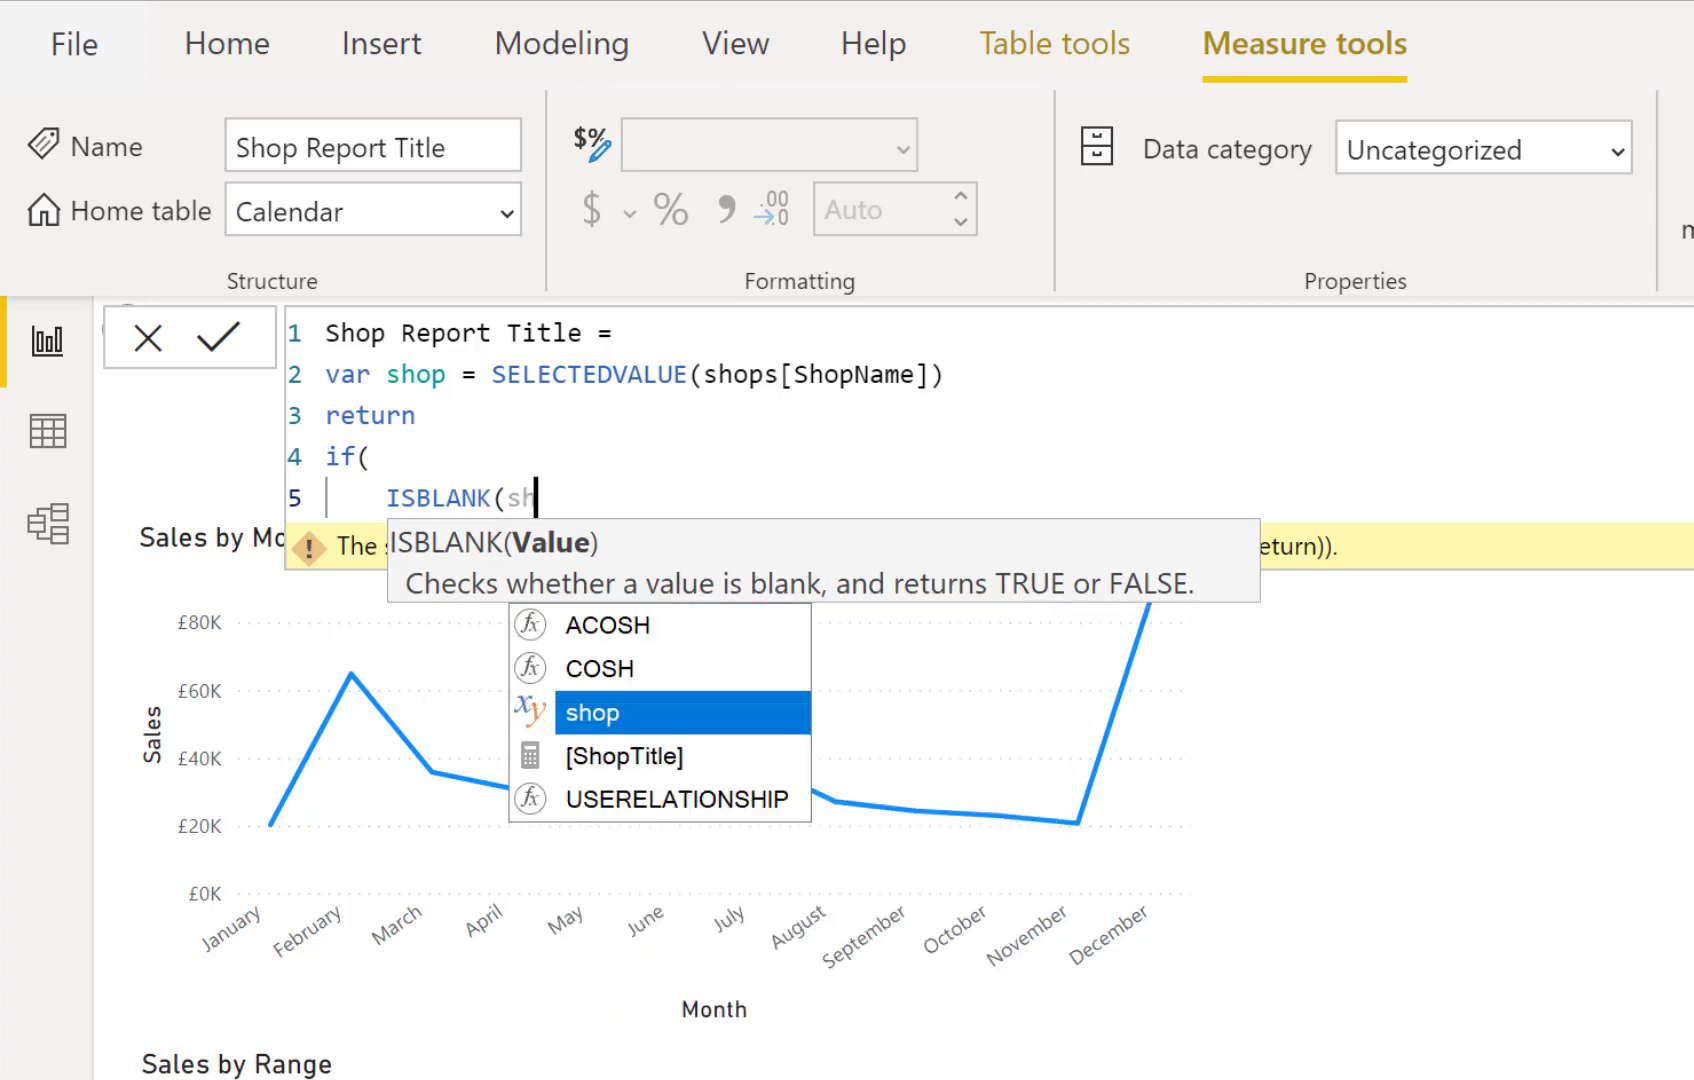
key(Tab)
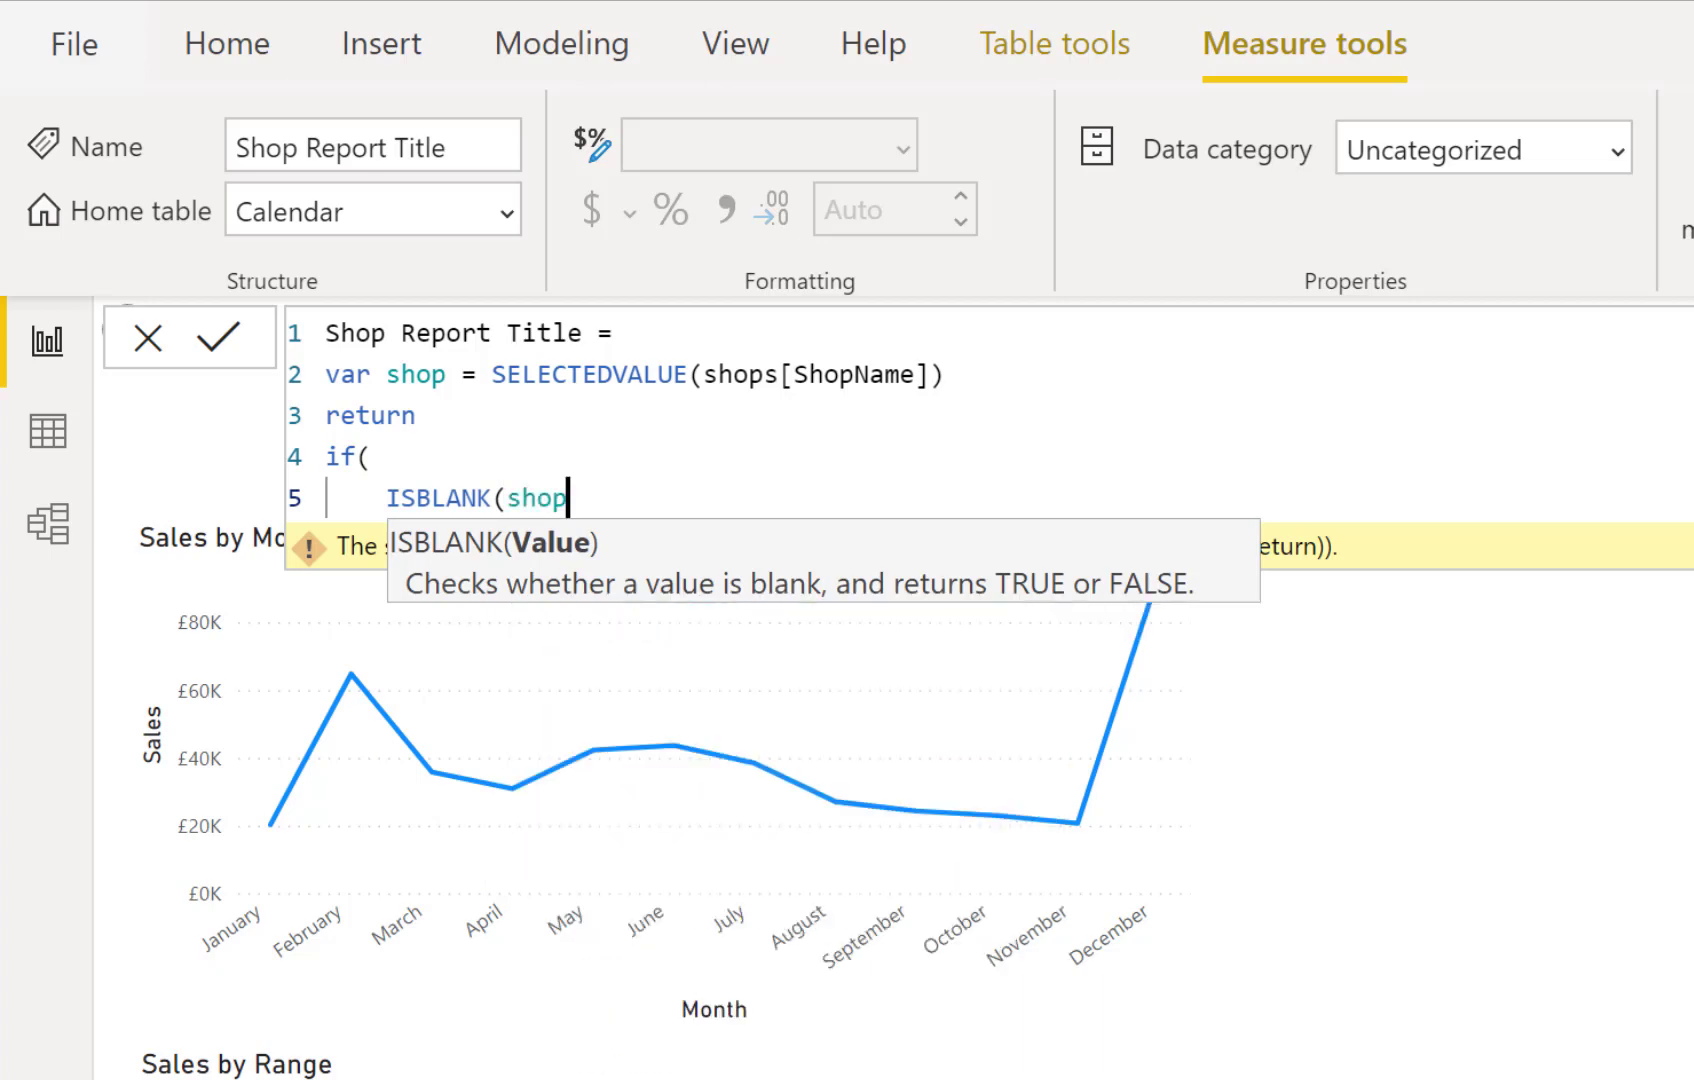
Give the IF the results "Select a shop" and shop & " Sales Report", then close the bracket
text())
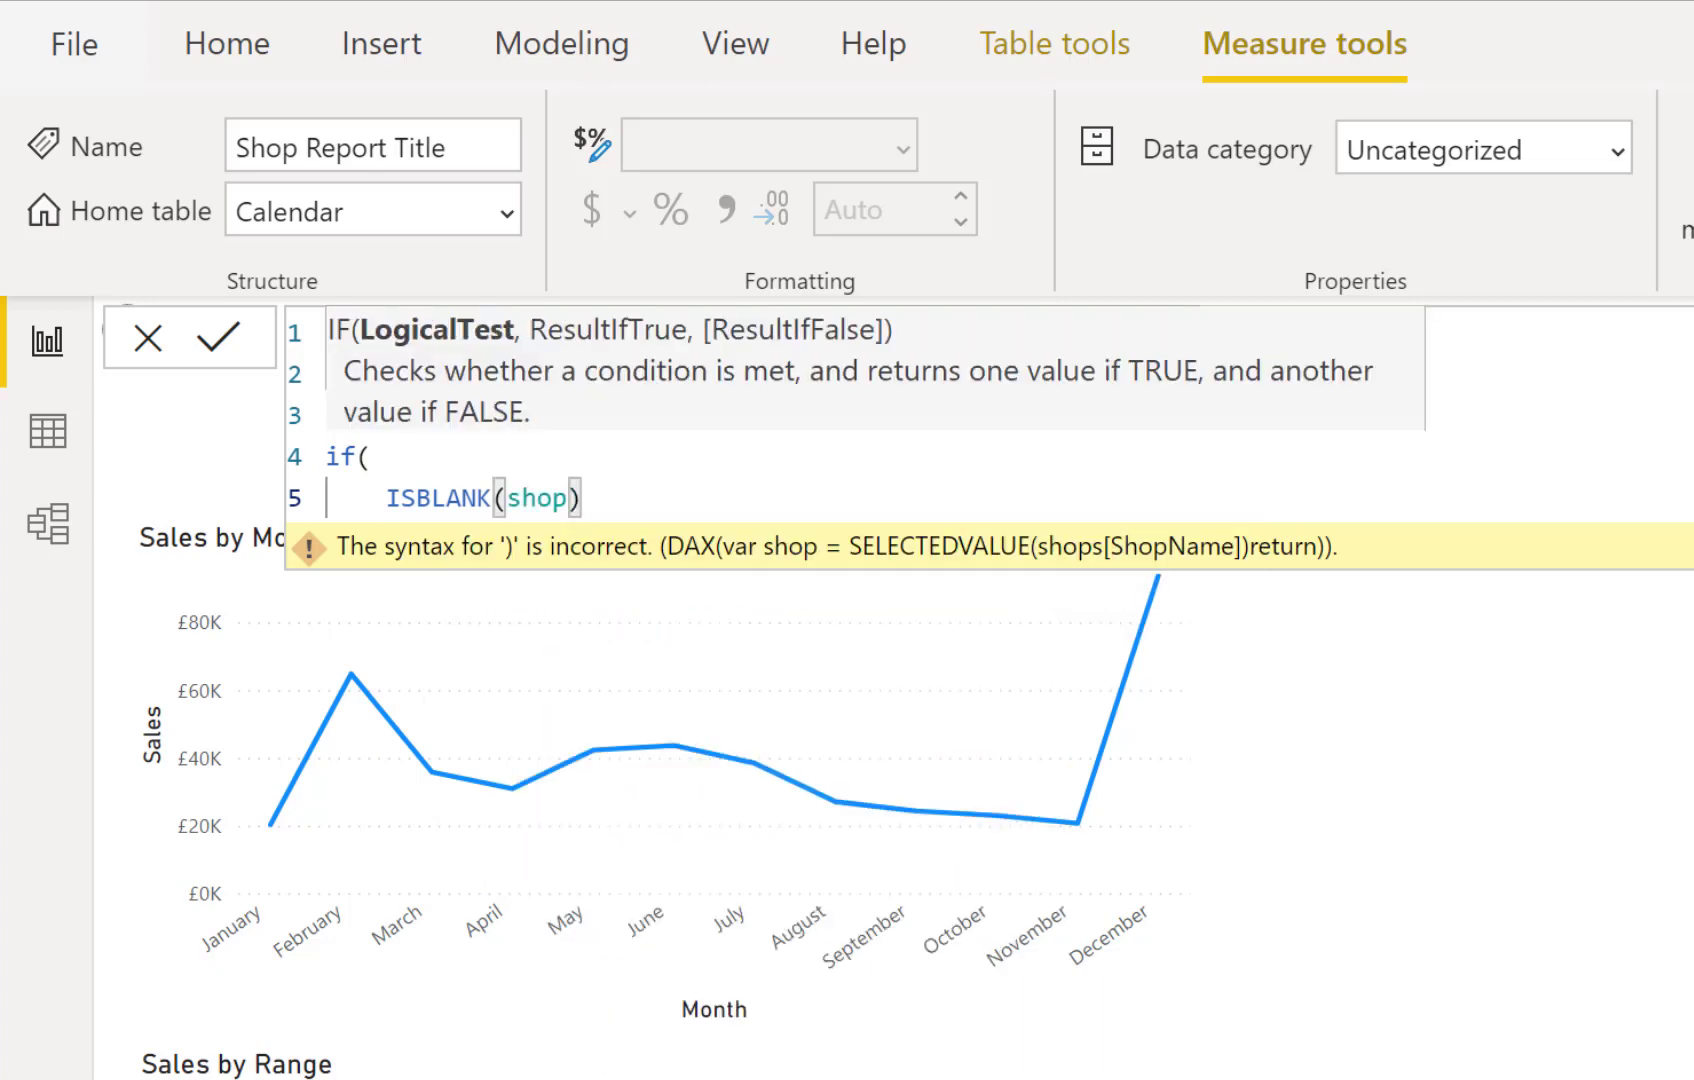
text(,)
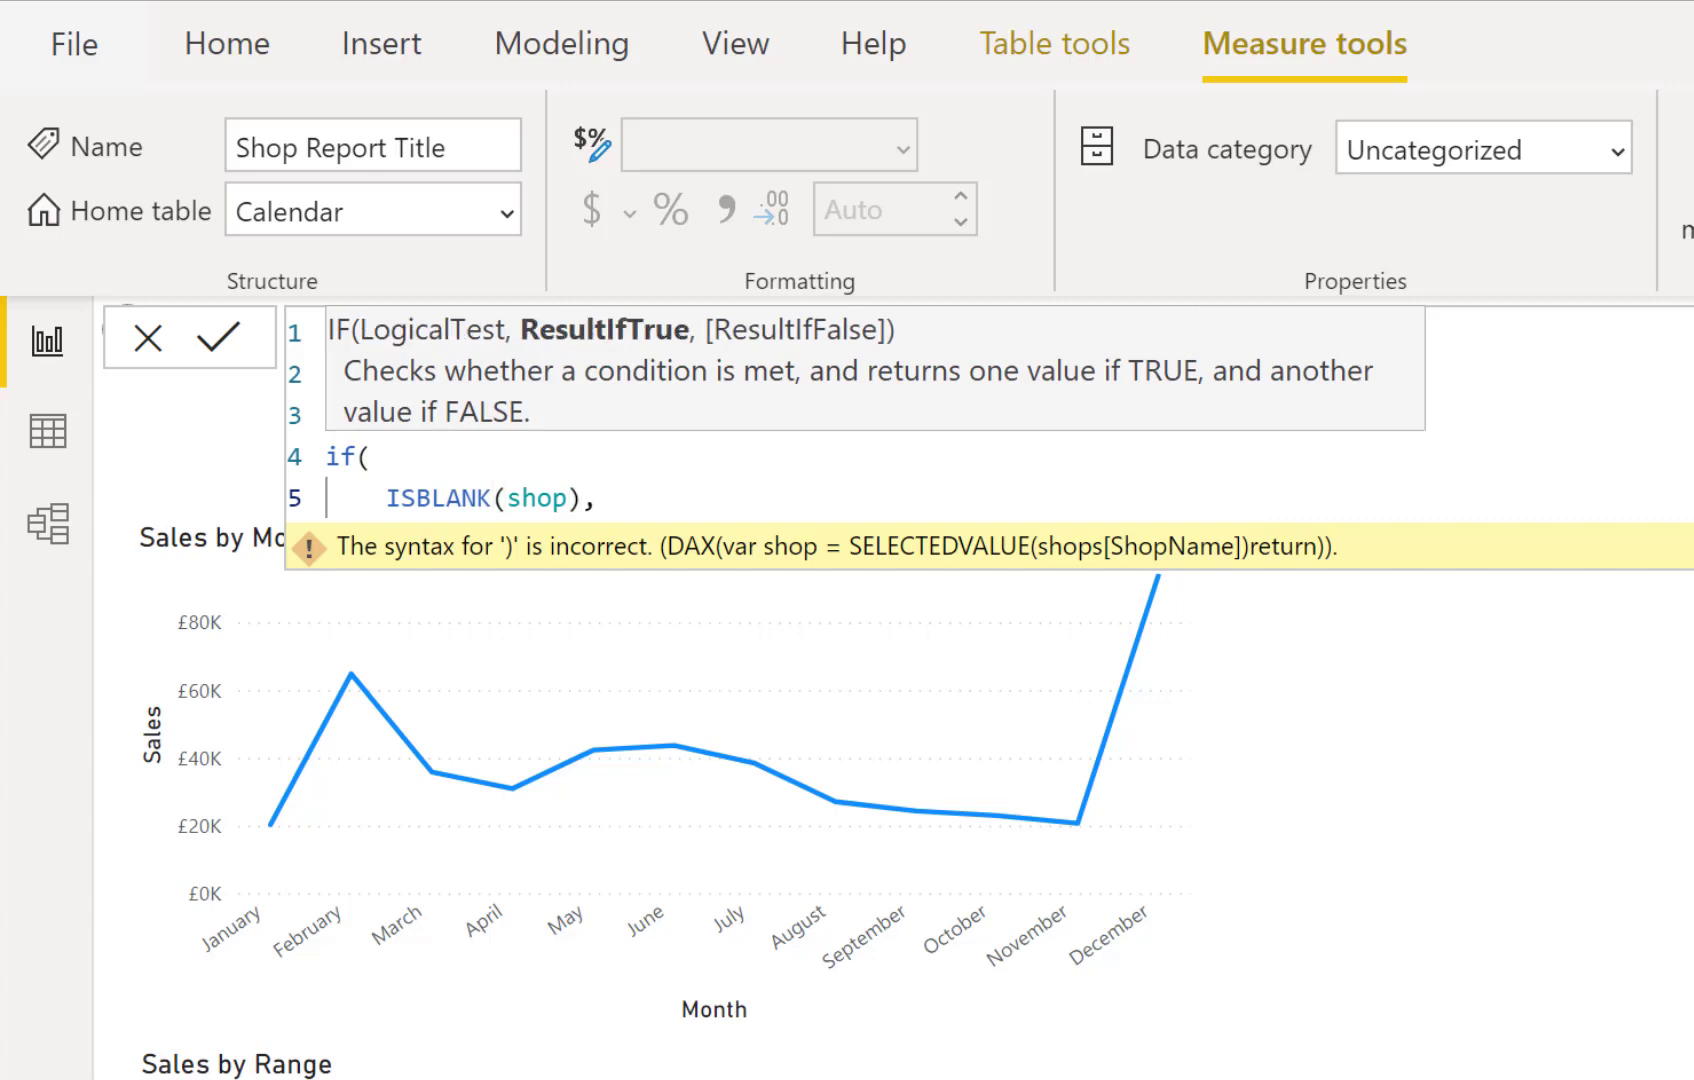
key(shift+Return)
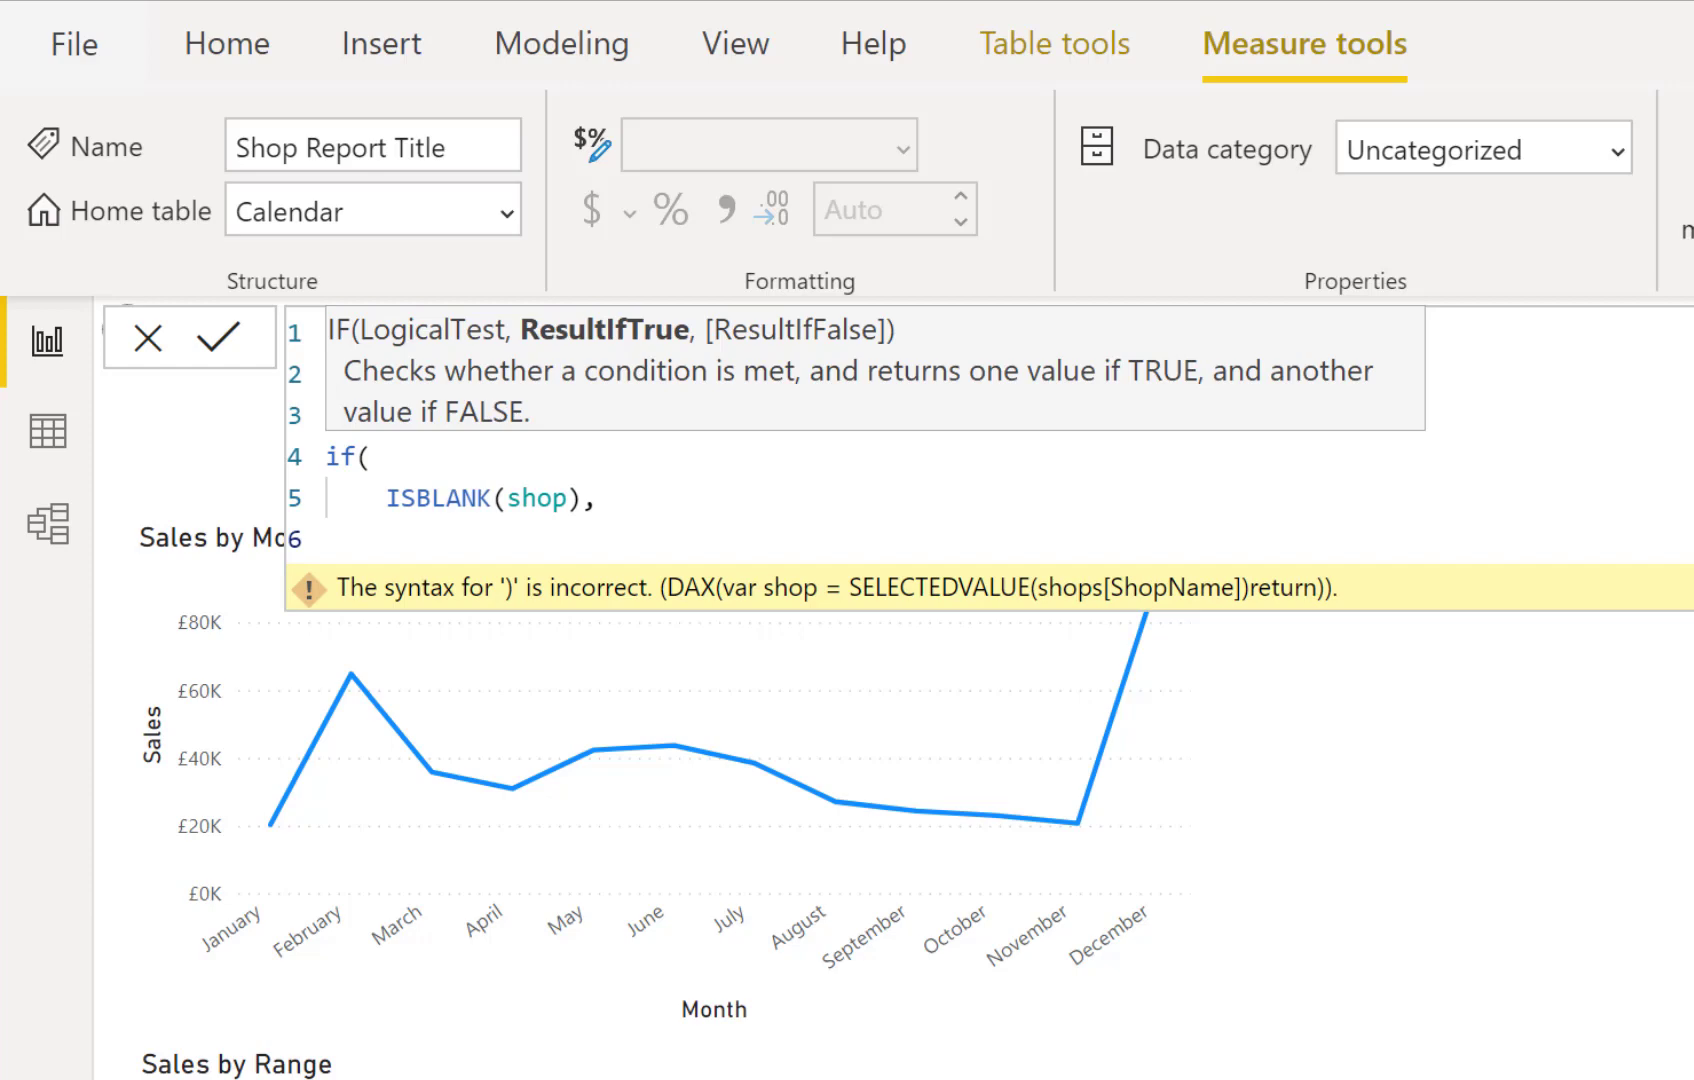
text("Select )
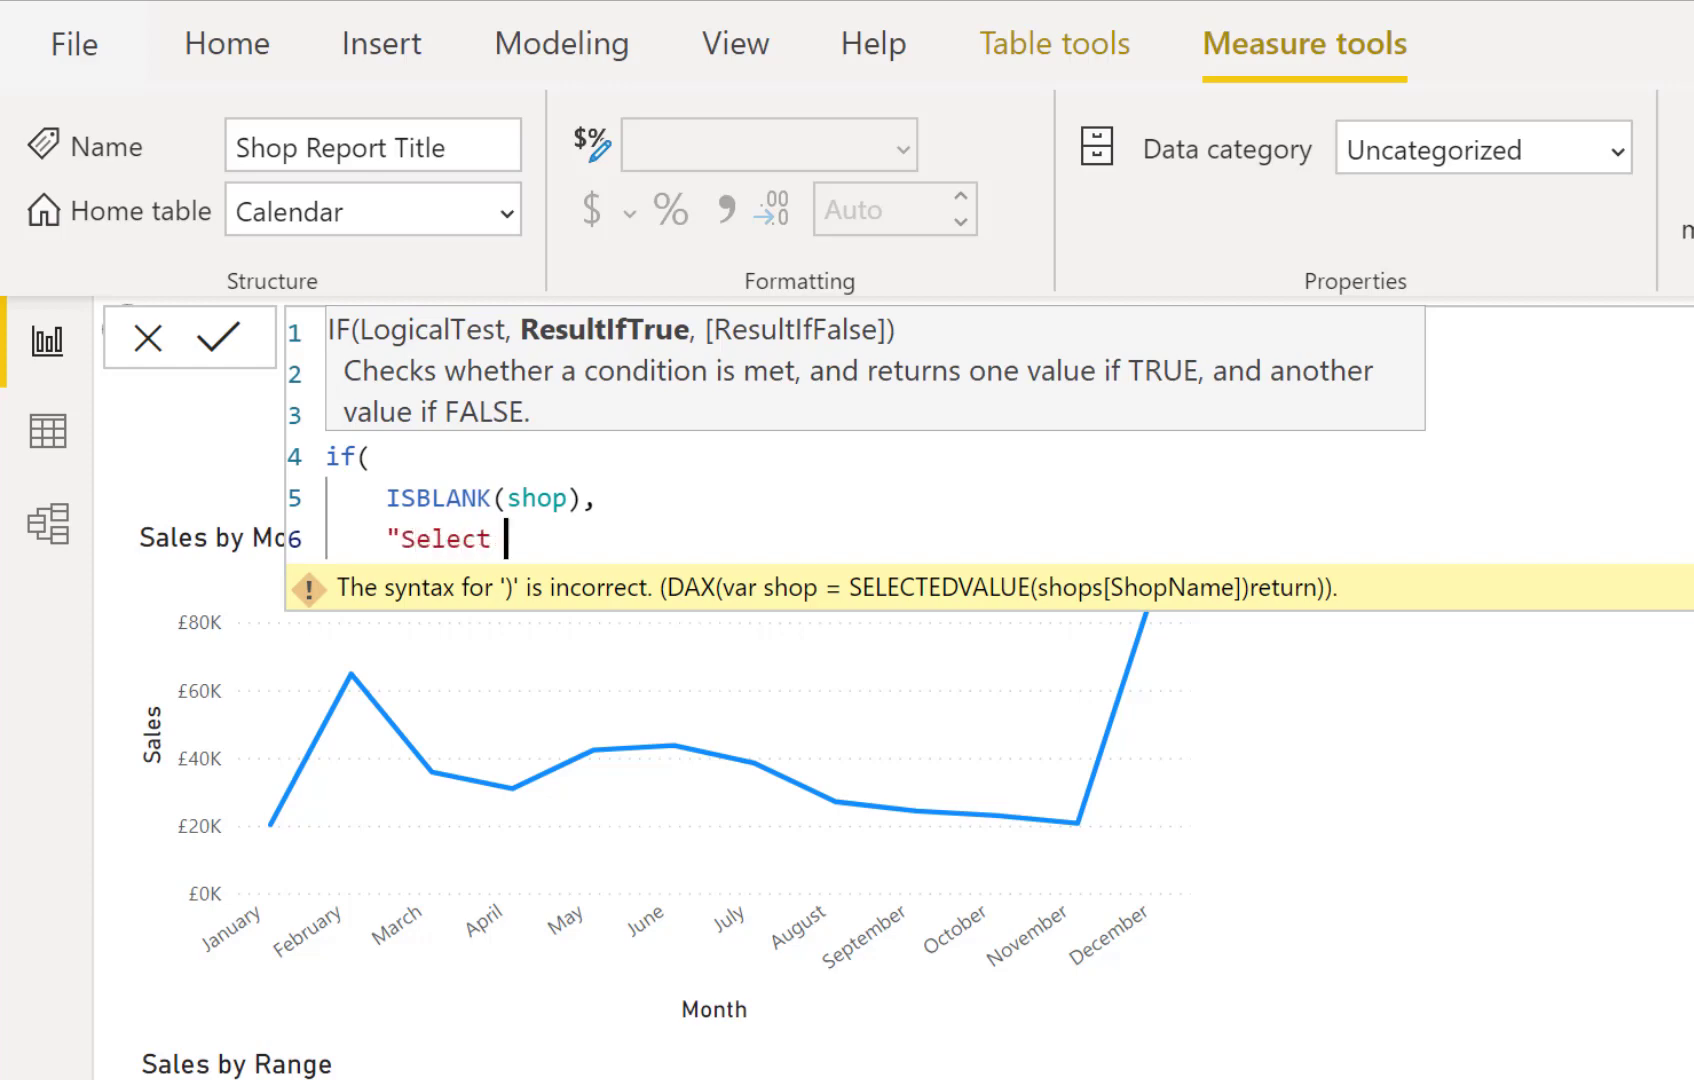
text(a shop)
text(",)
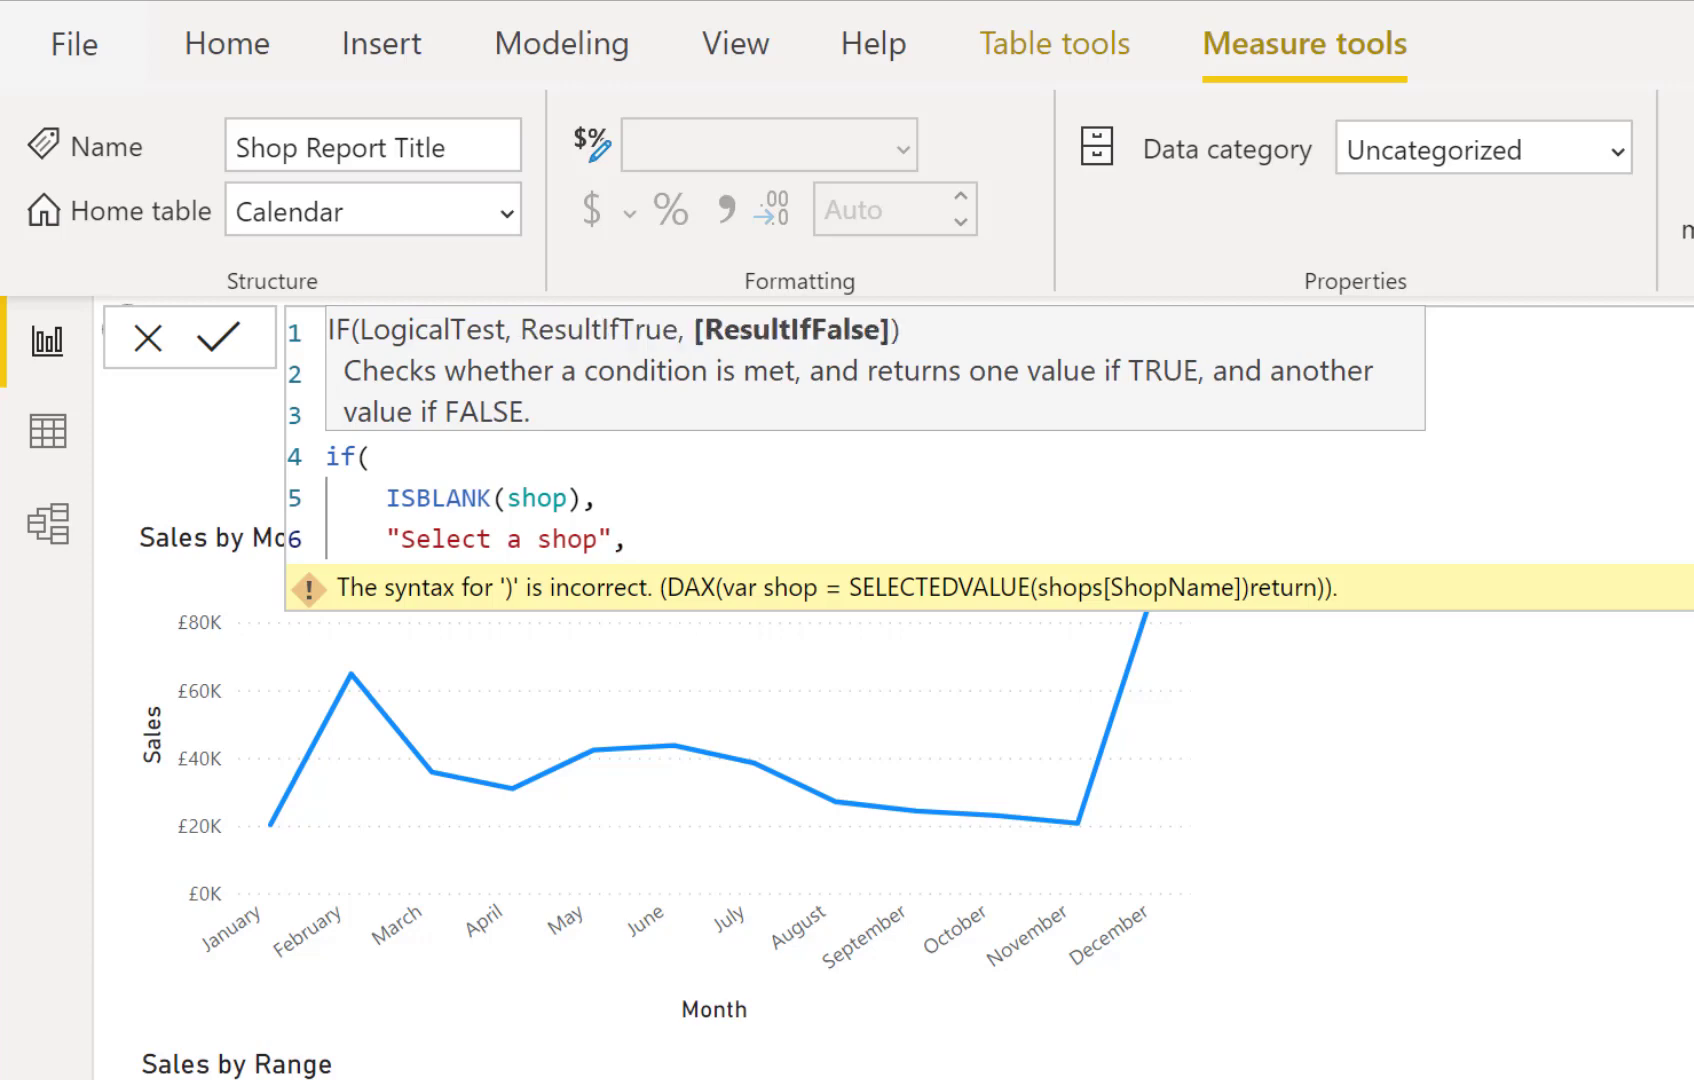
key(Return)
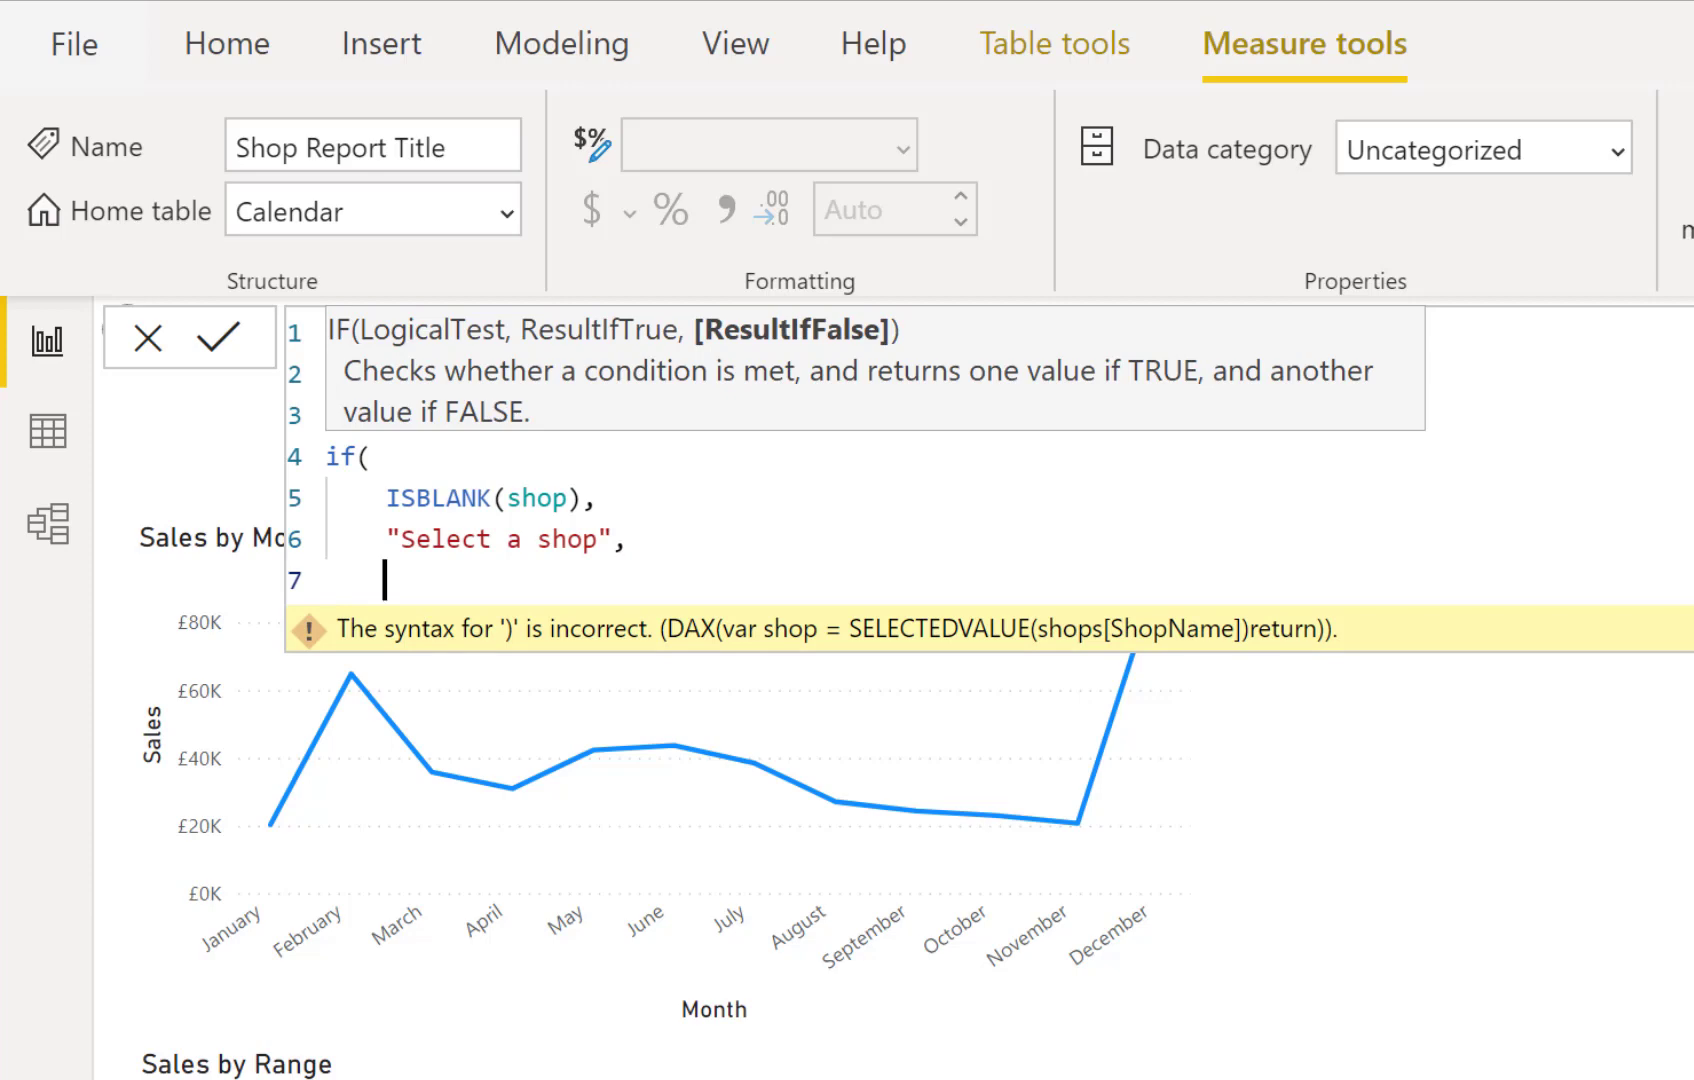
text(shop)
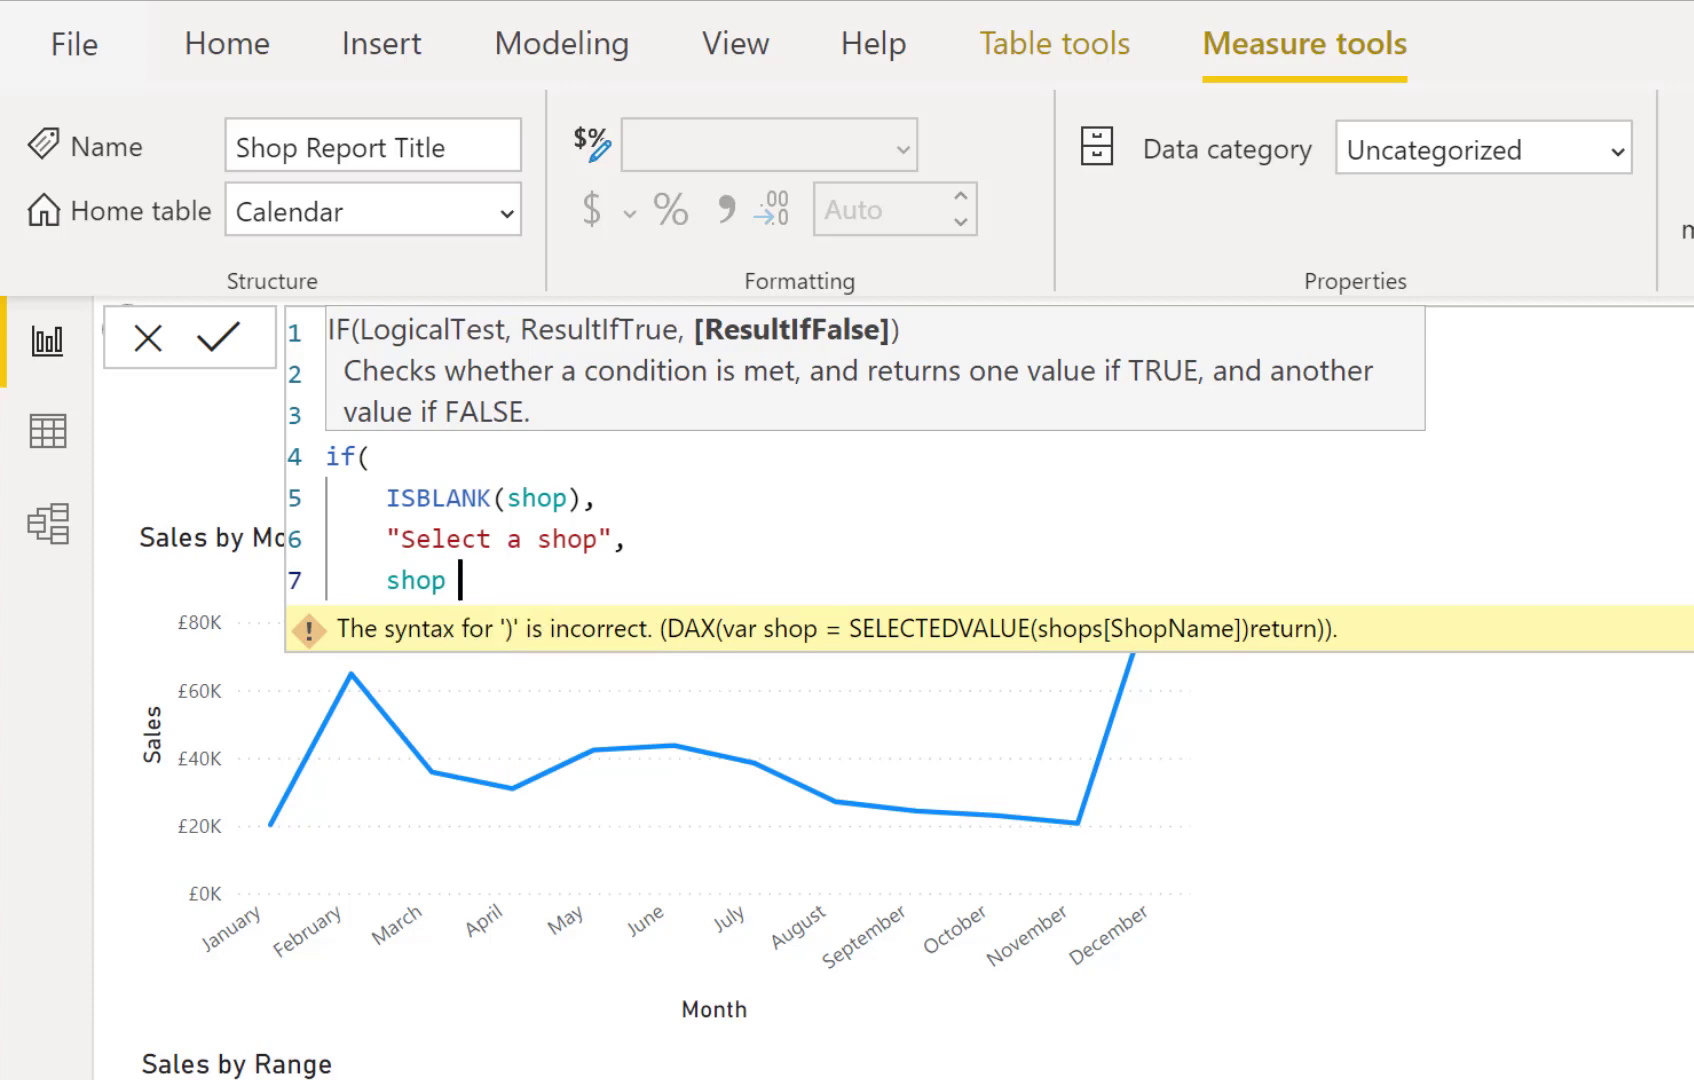
text( & " Sales Re)
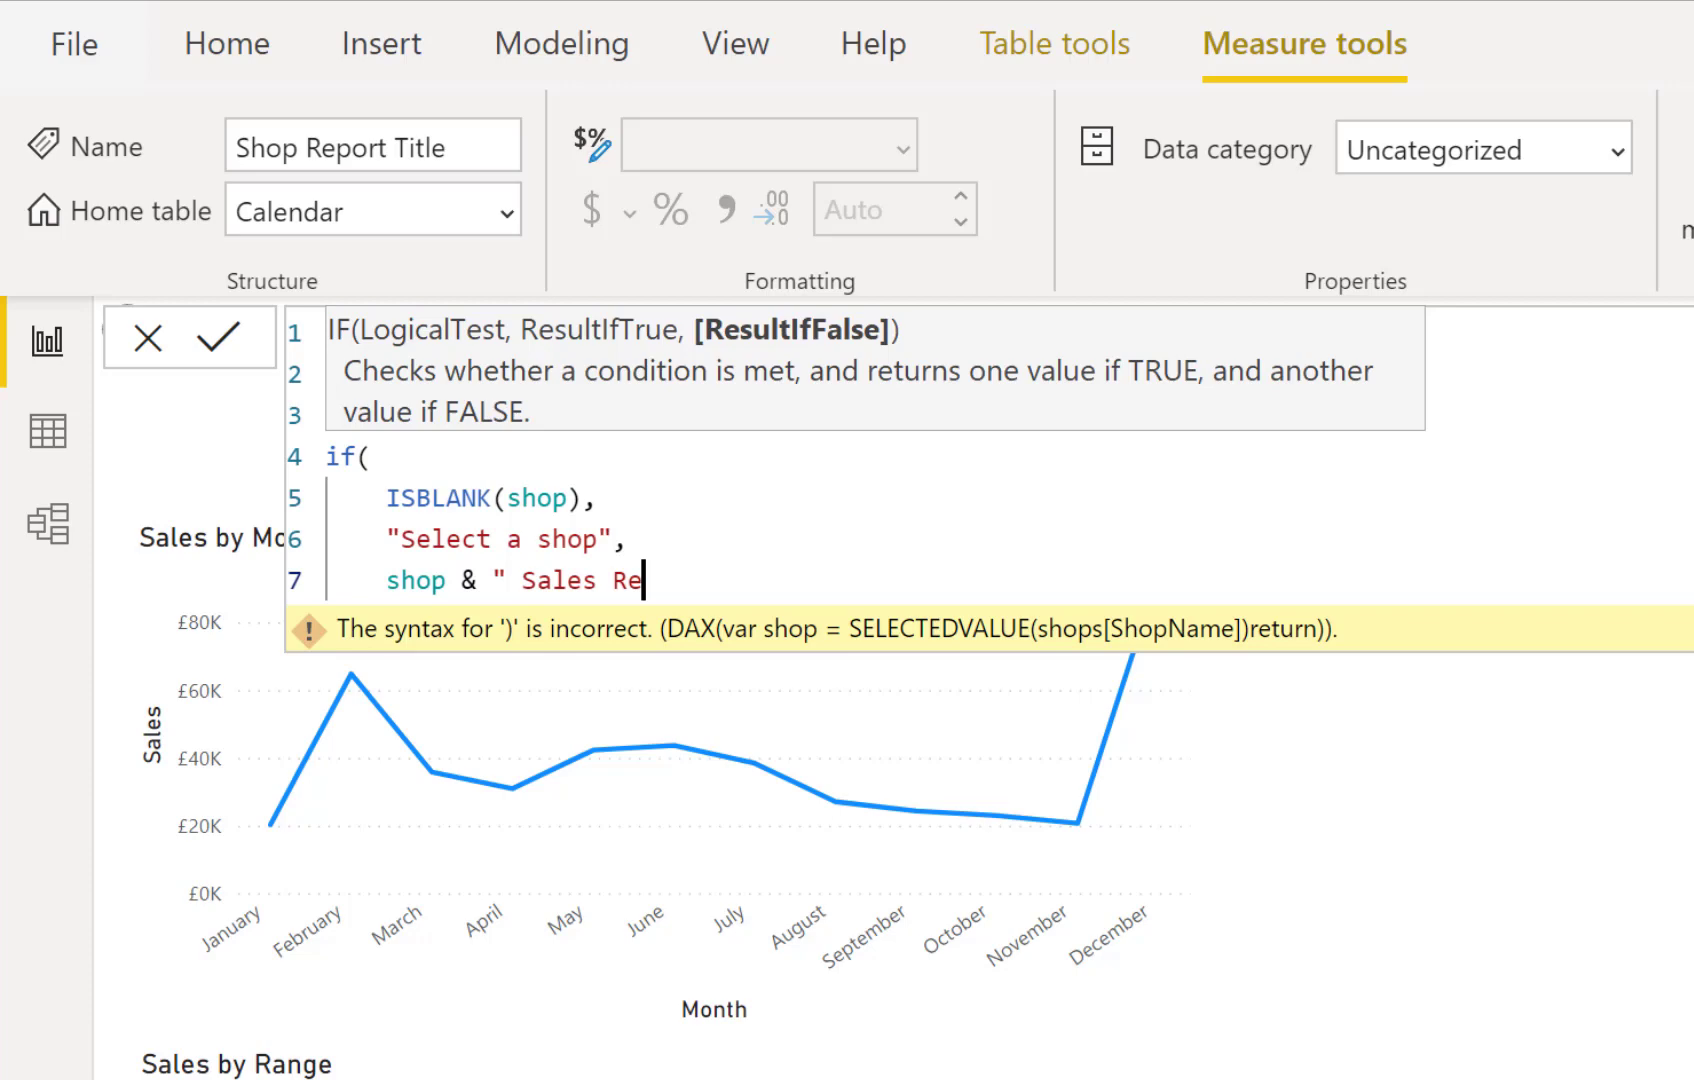
text(port")
key(Return)
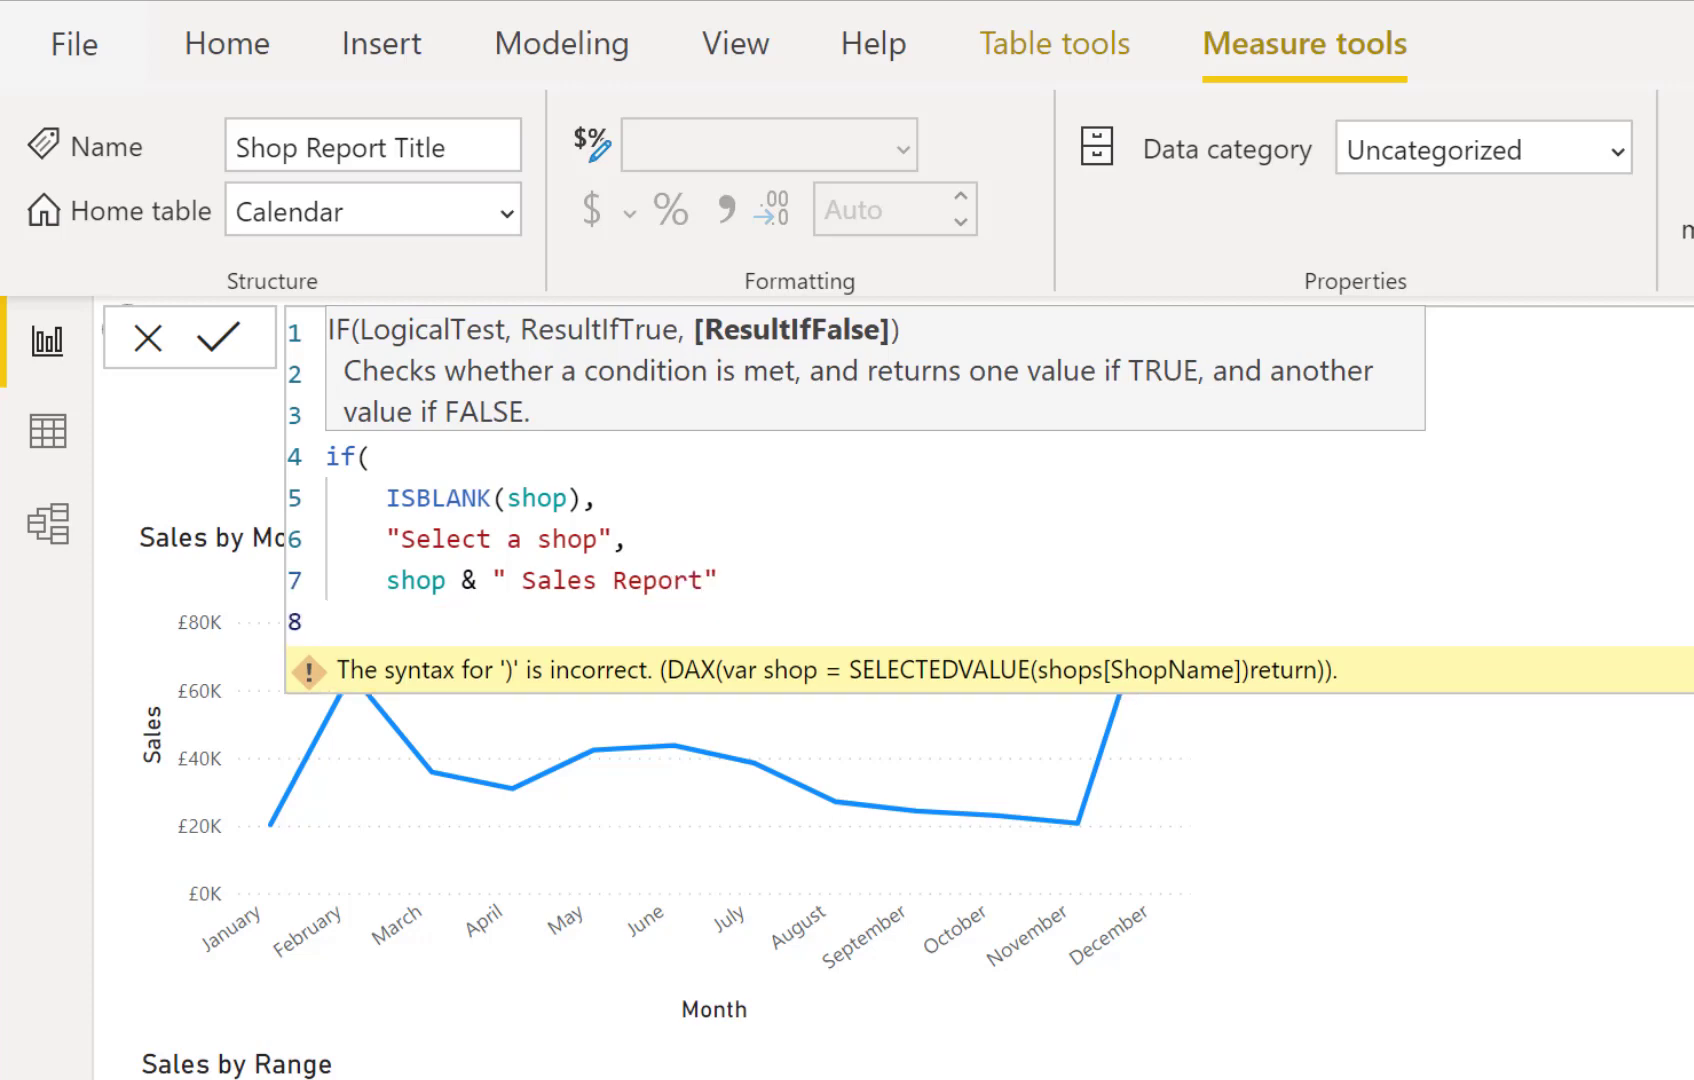
text())
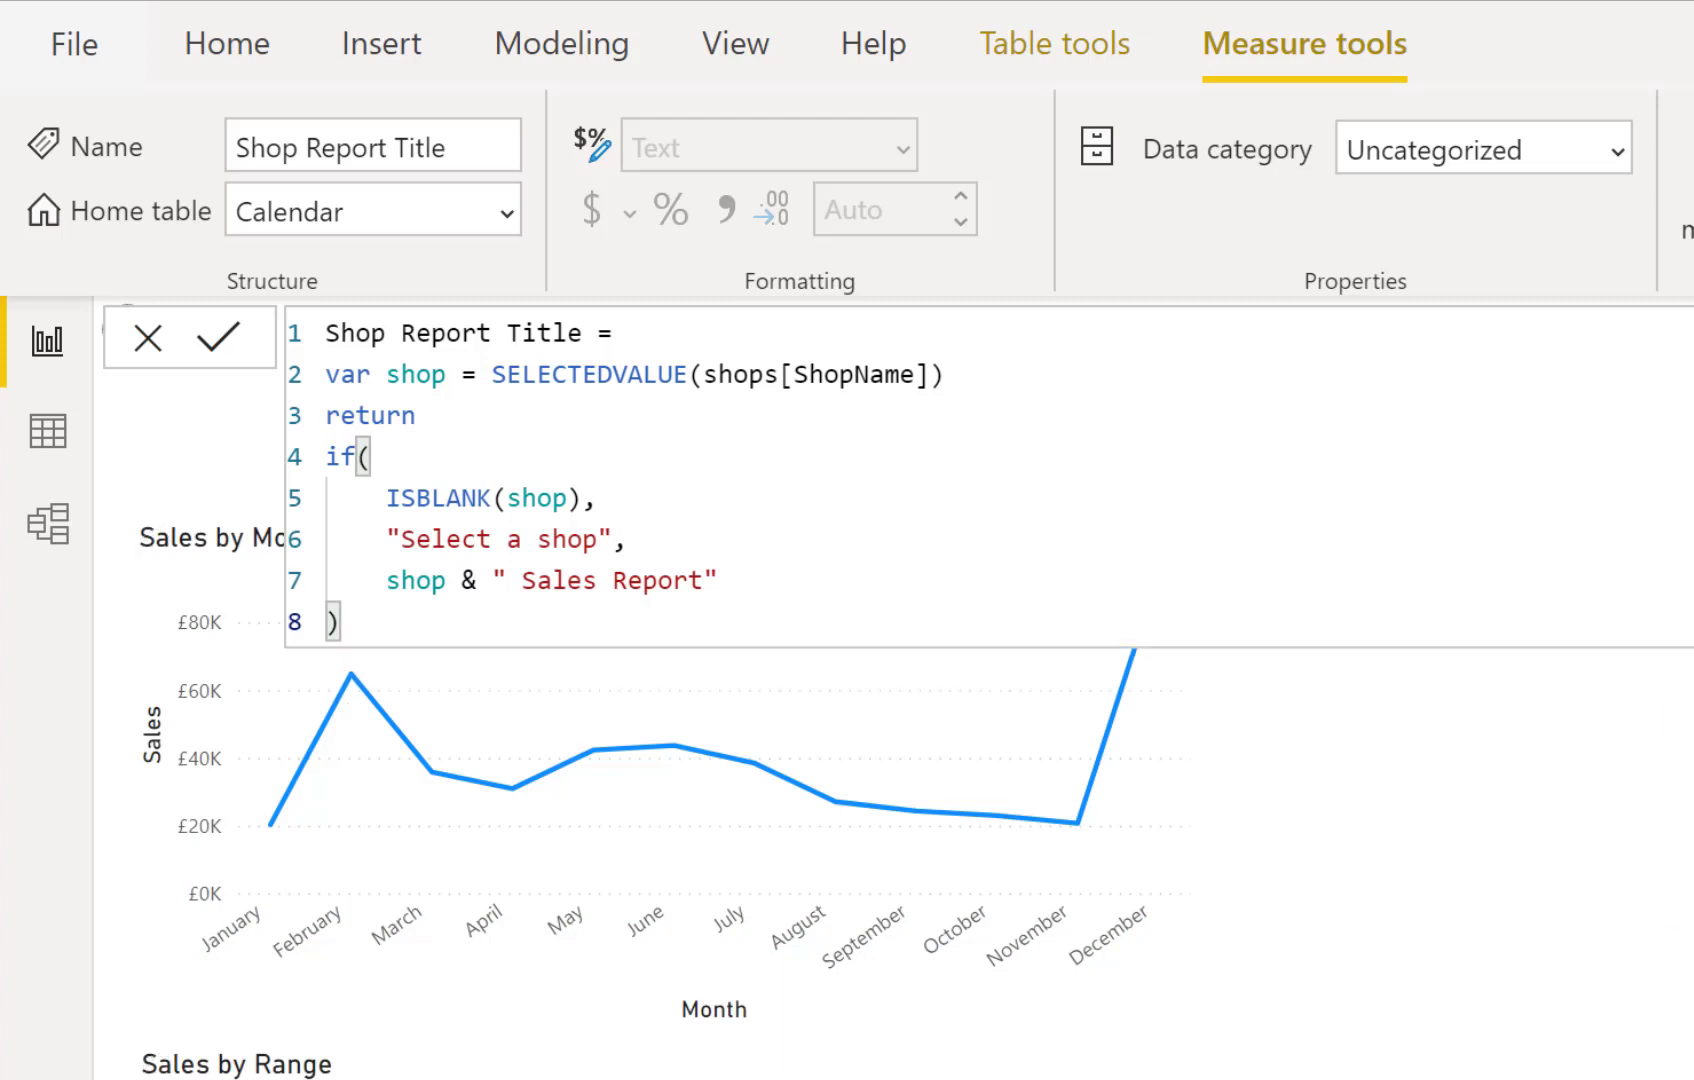
Insert a Multi-row card and stretch it into a short bar across the top of the page
click(1403, 866)
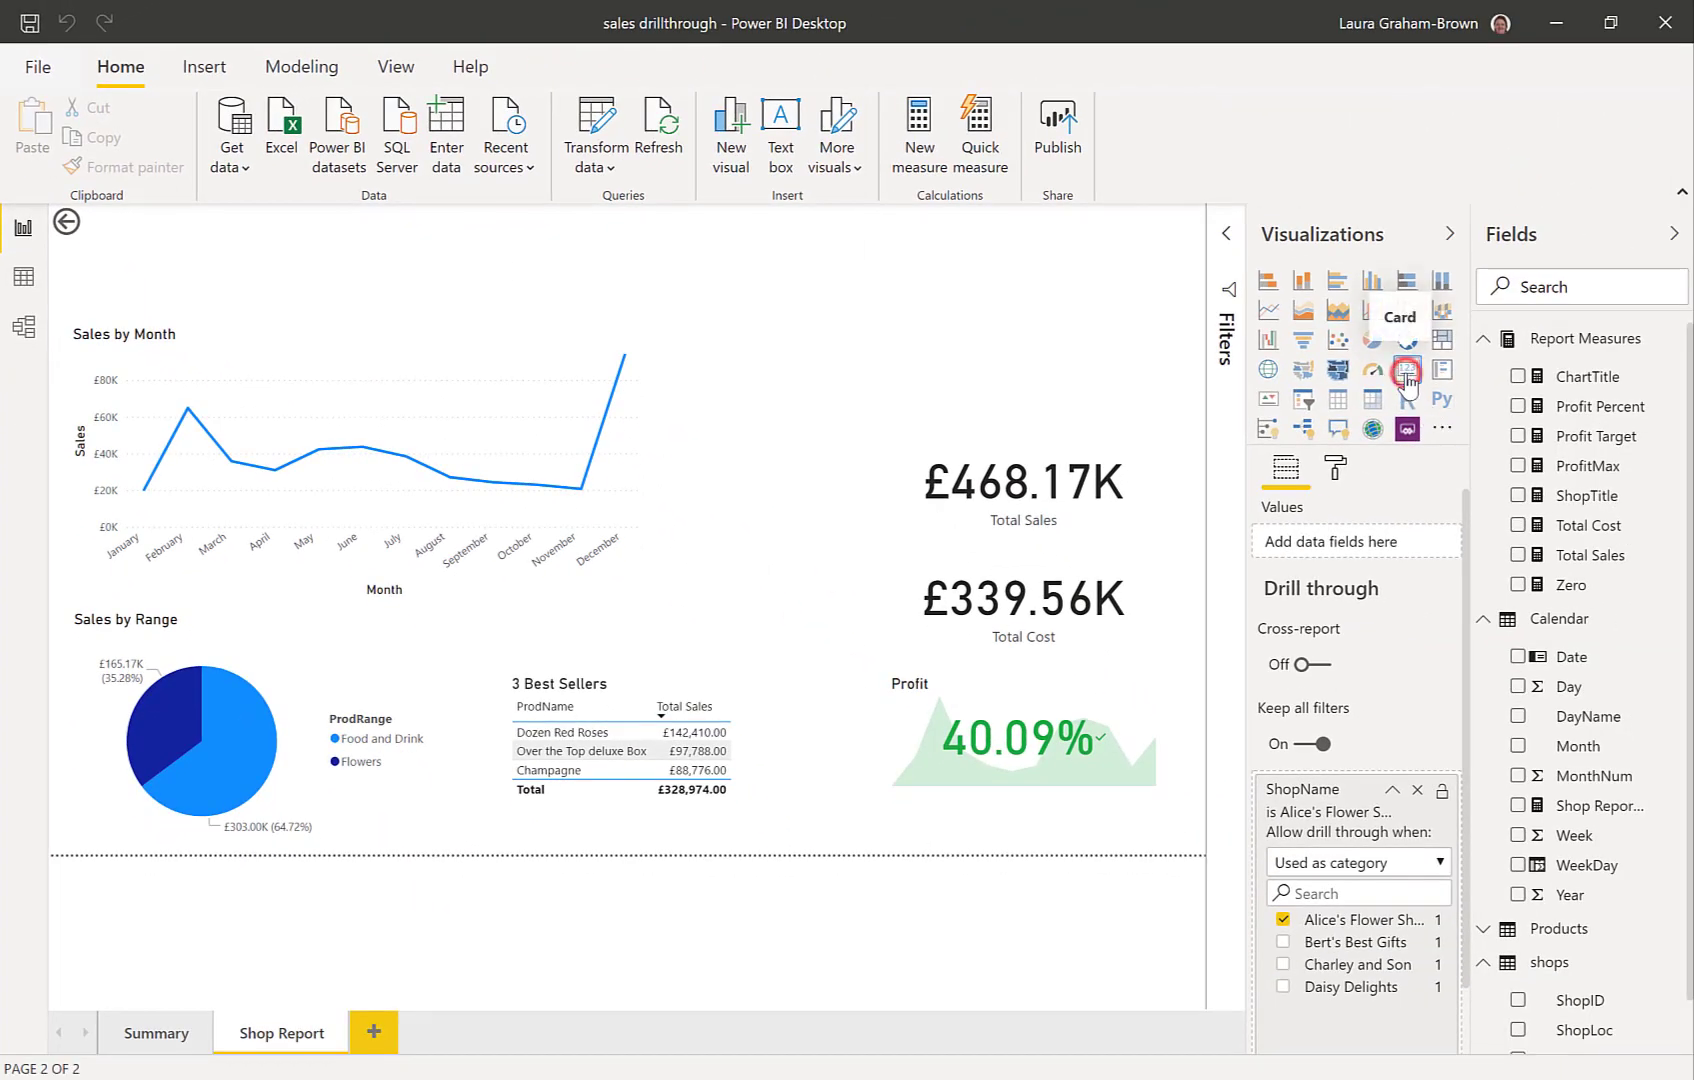
click(1407, 376)
drag(866, 272, 1195, 285)
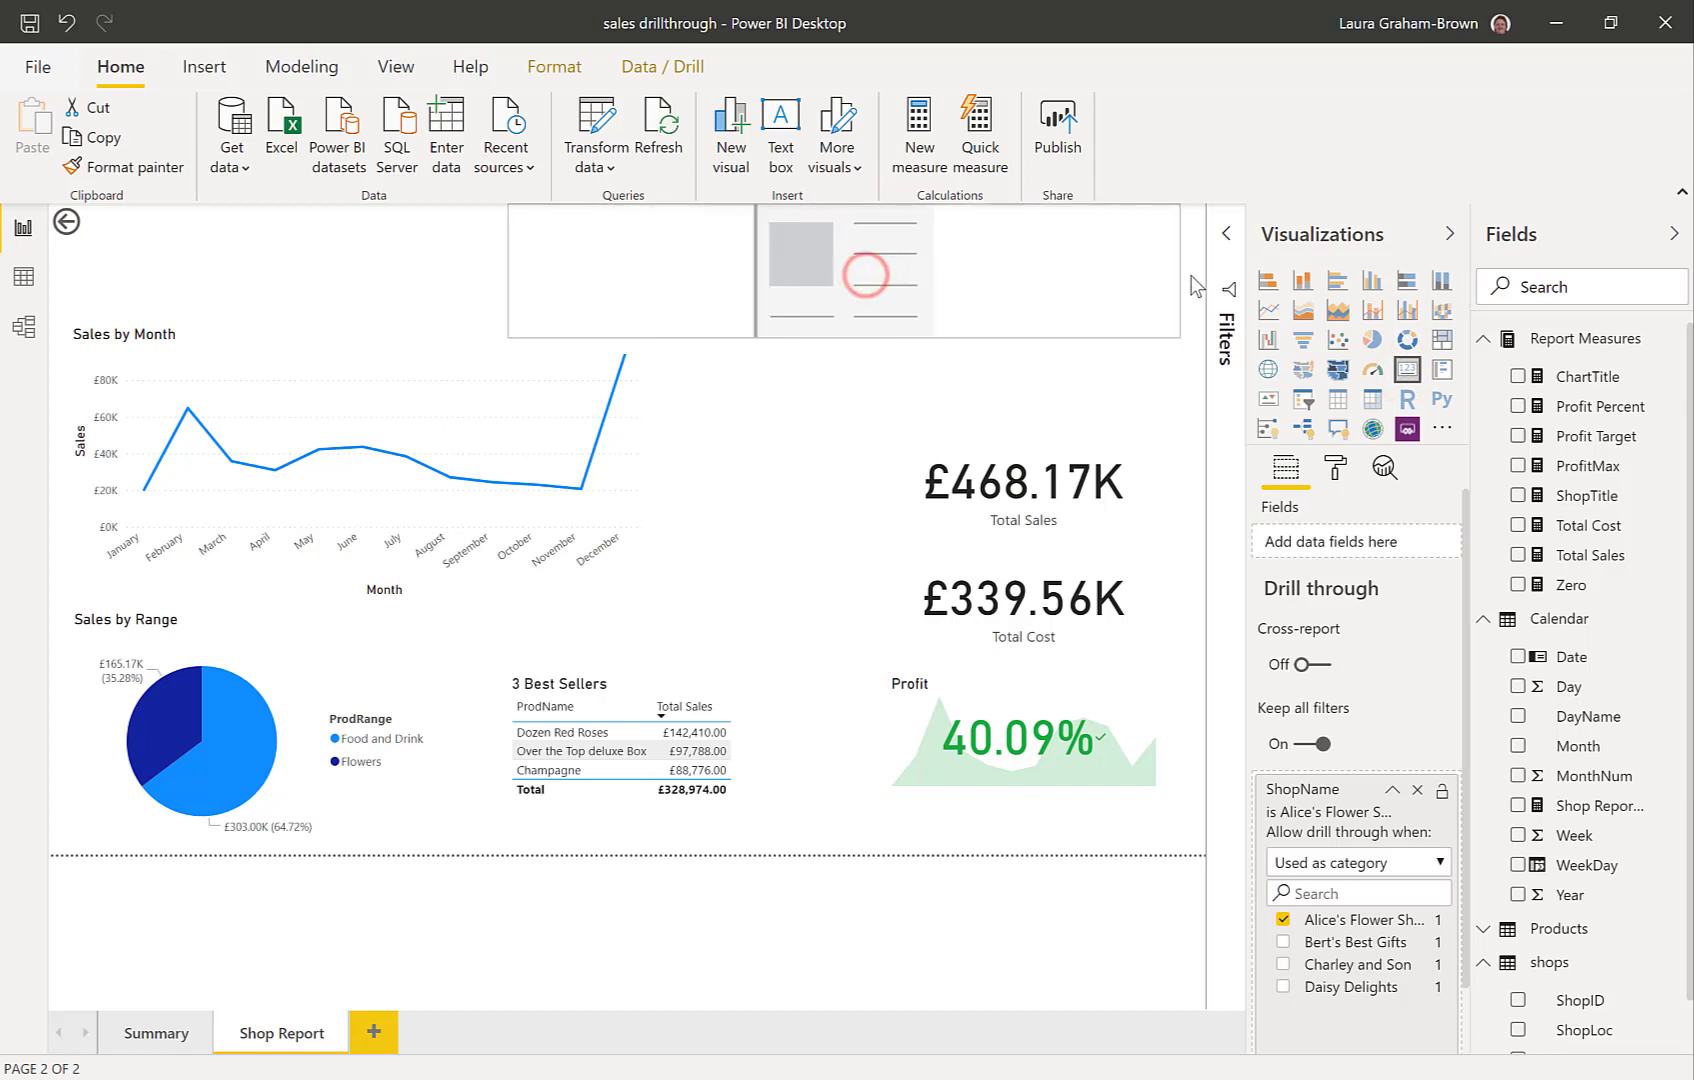
click(508, 271)
click(506, 273)
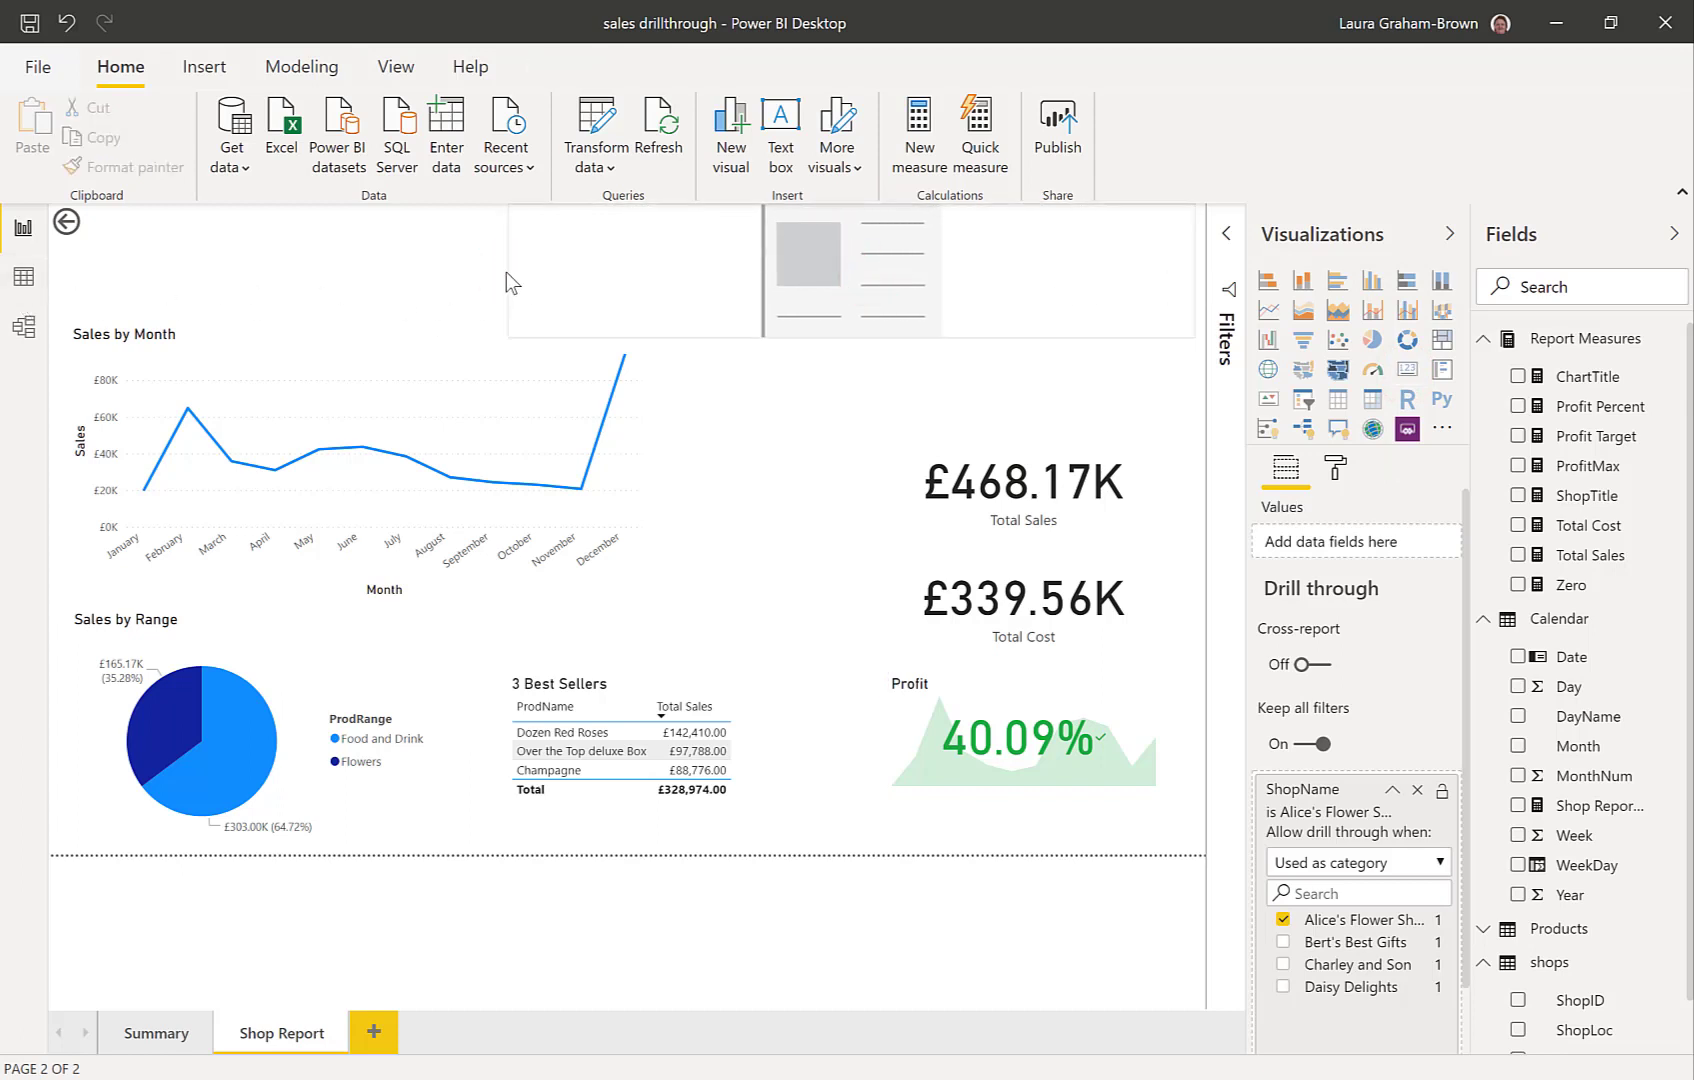
click(597, 308)
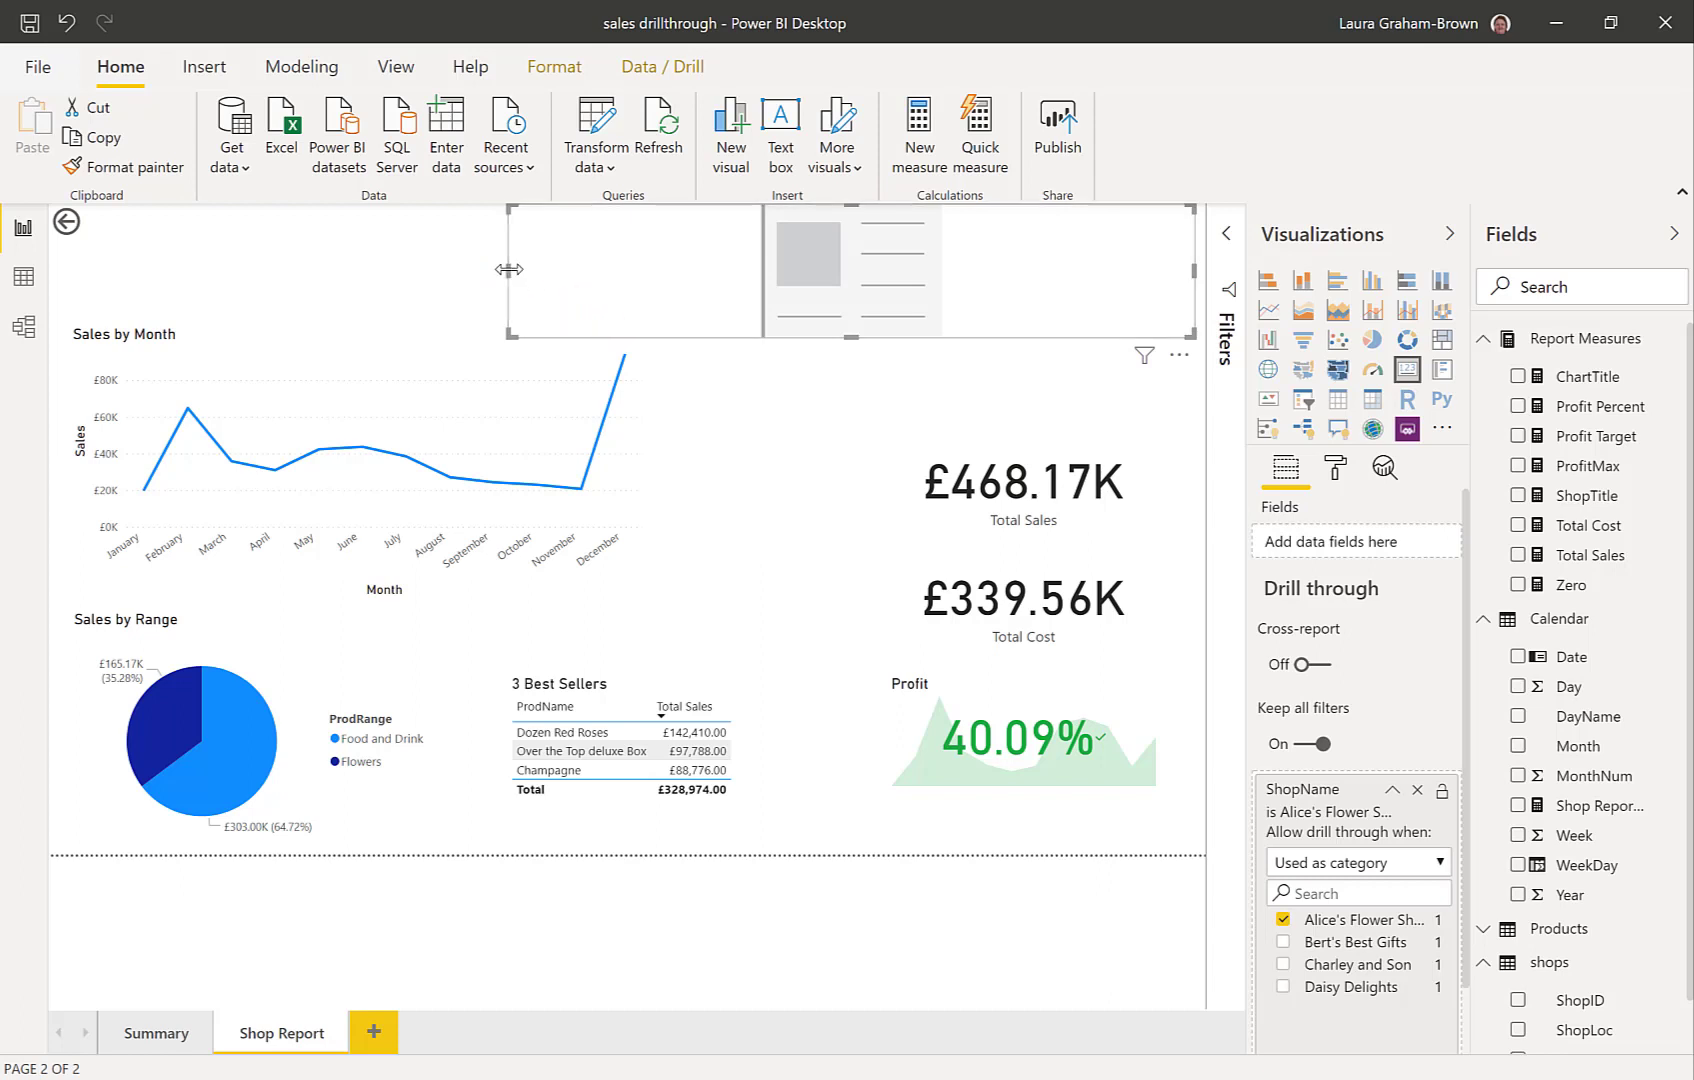
drag(506, 273, 108, 280)
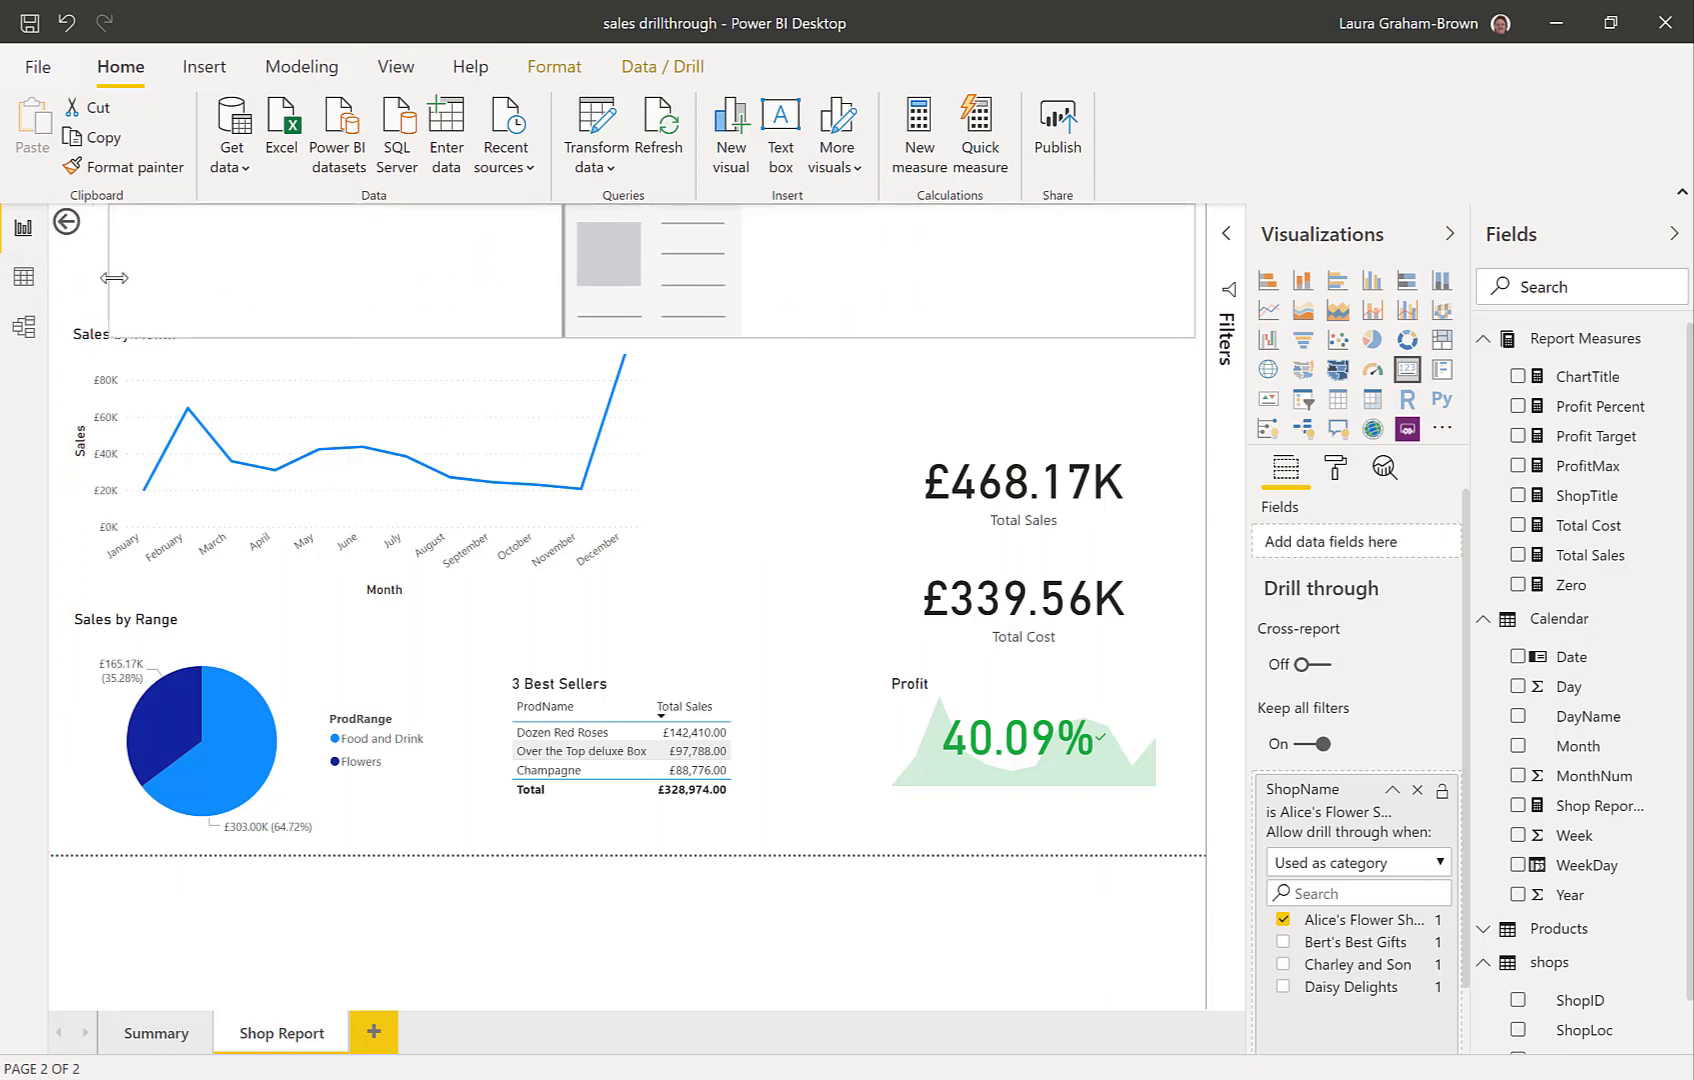
drag(650, 340, 646, 286)
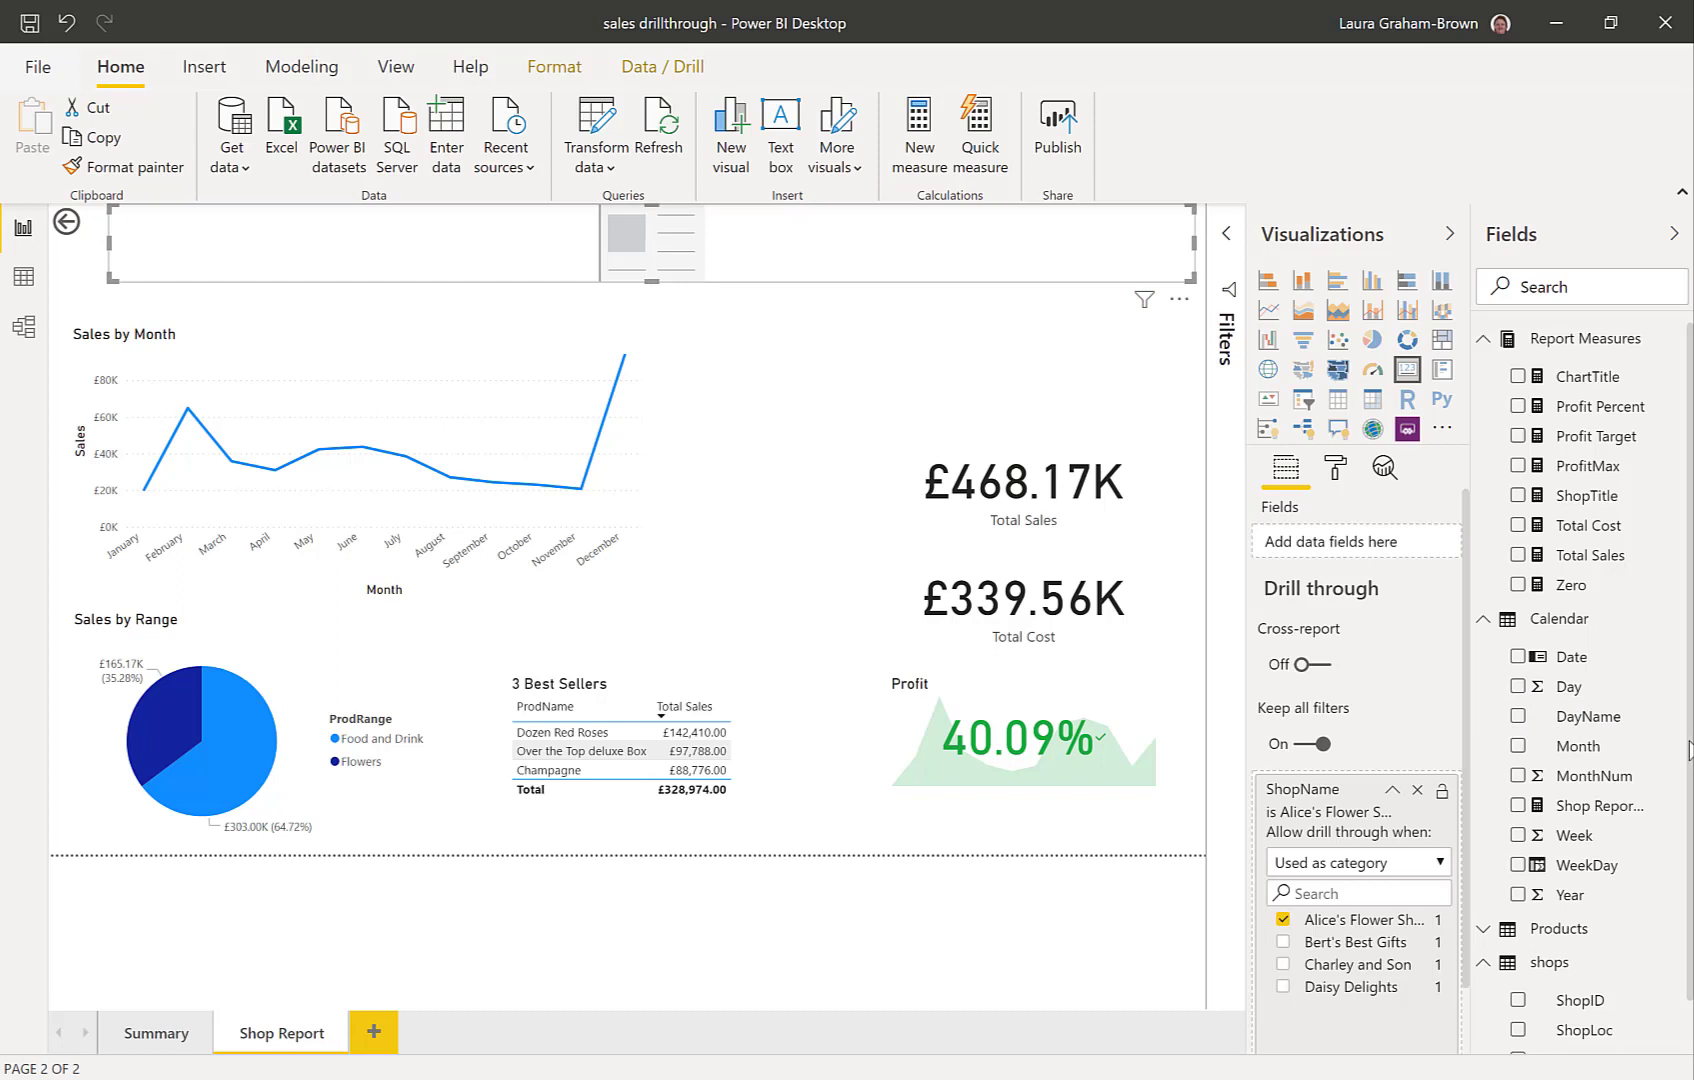
Put the Shop Report Title measure in the card and turn off its category label
click(1551, 276)
text(shop)
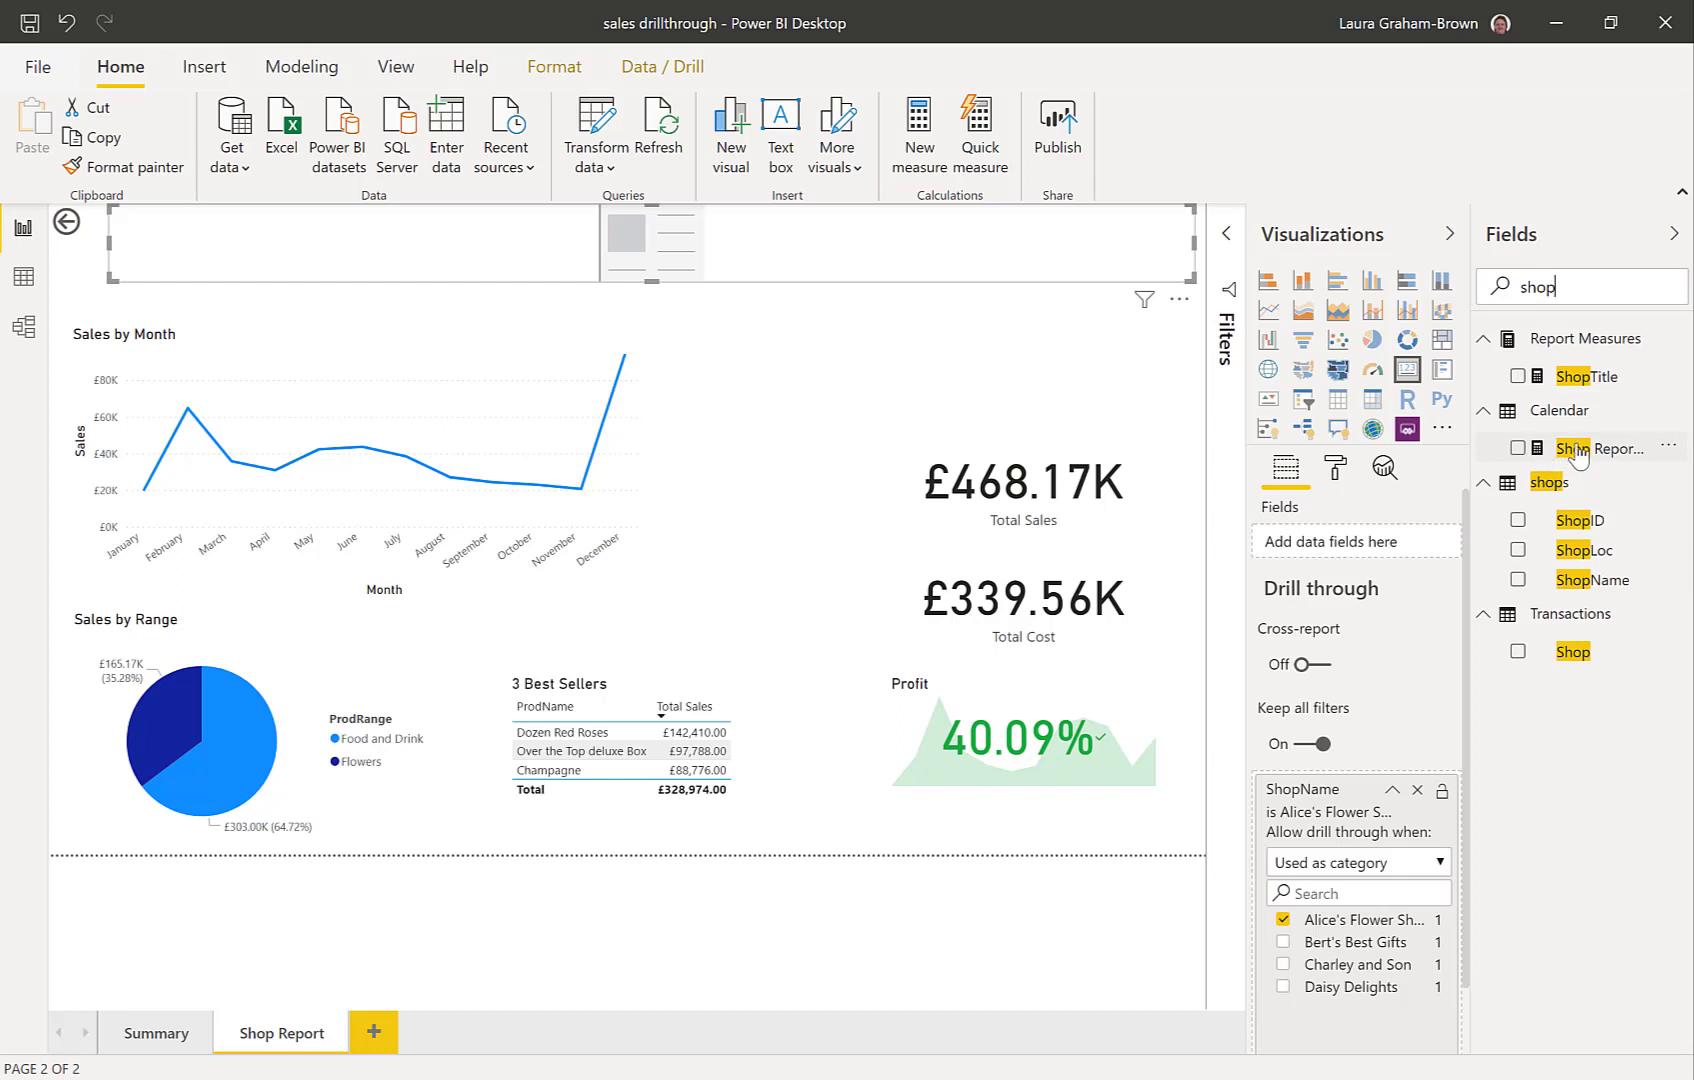
drag(1520, 457, 1340, 552)
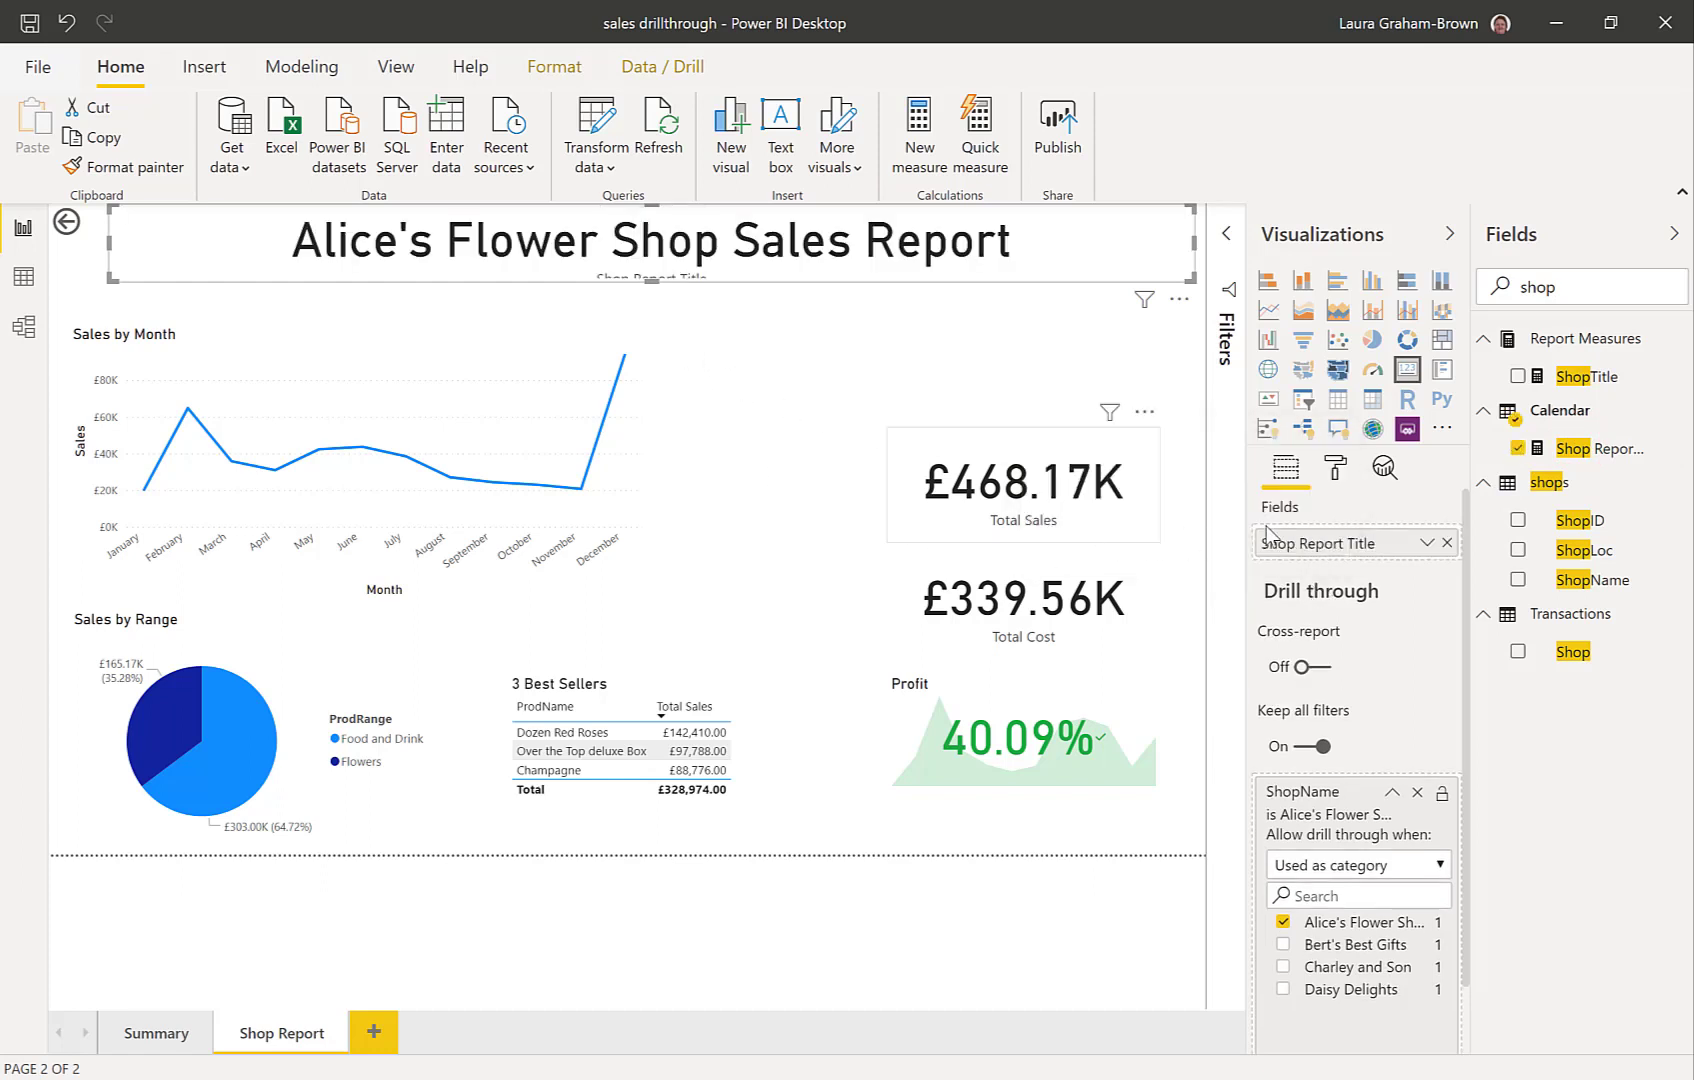
click(1335, 470)
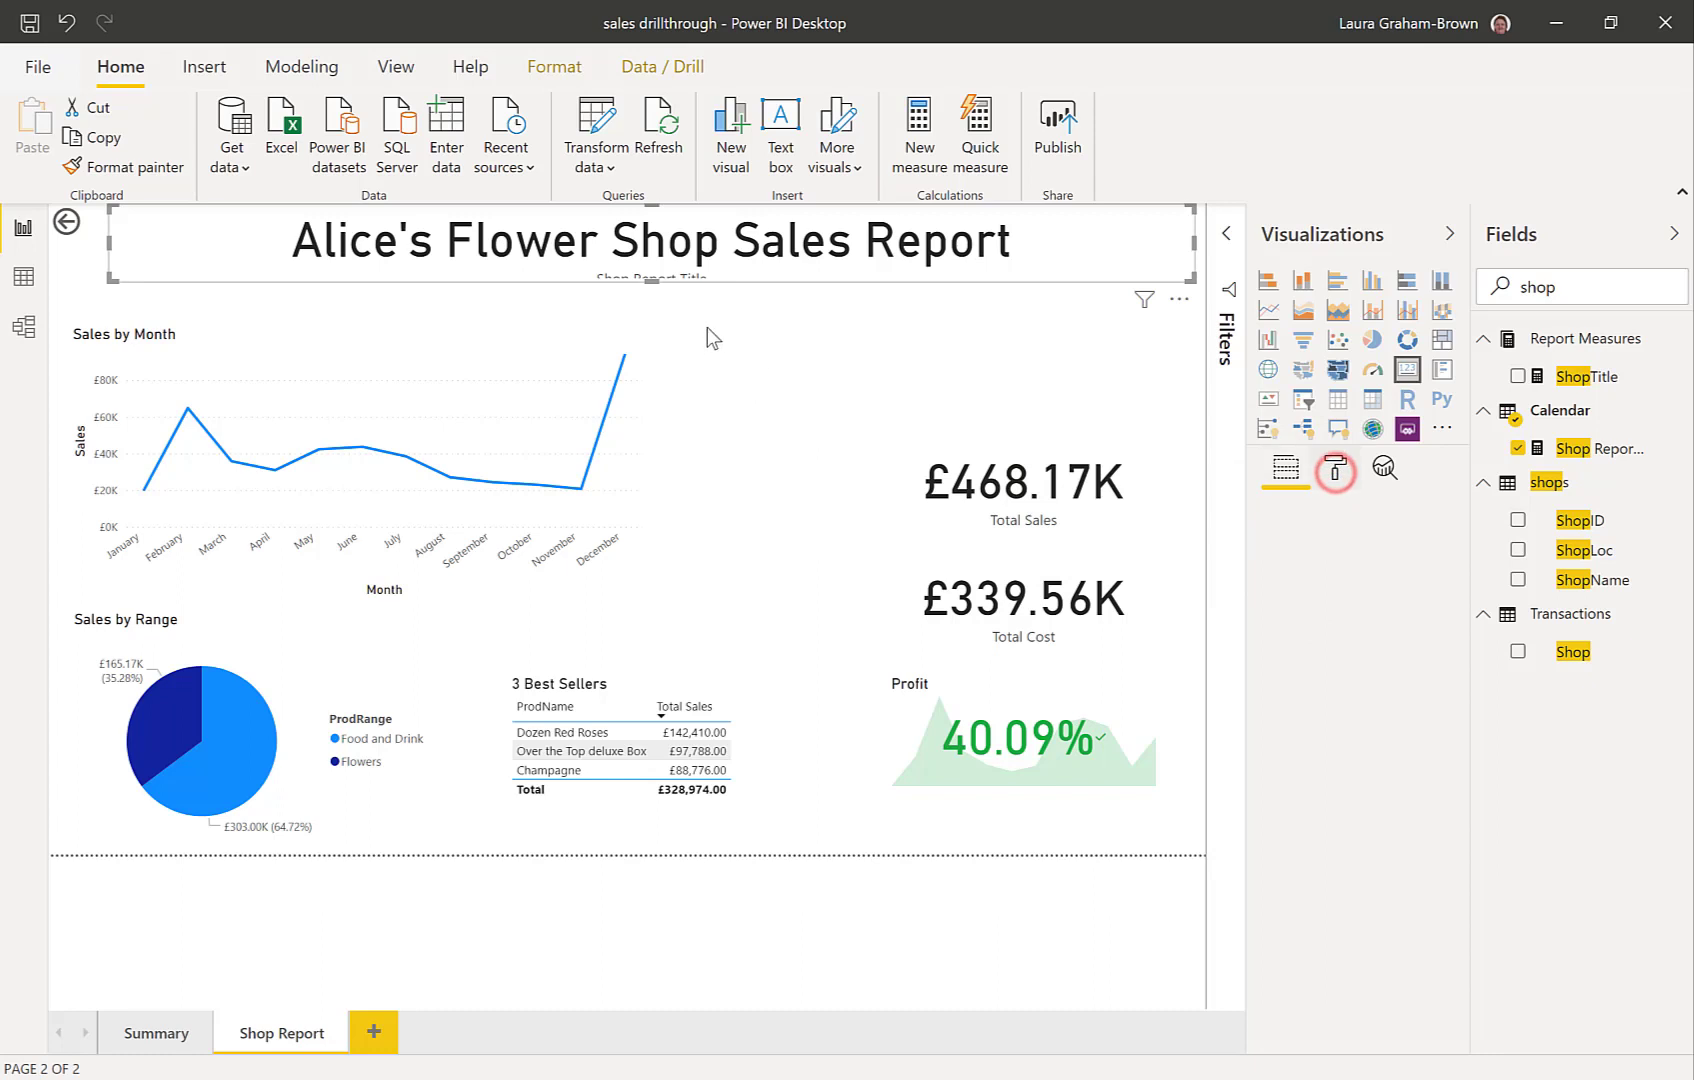
click(651, 281)
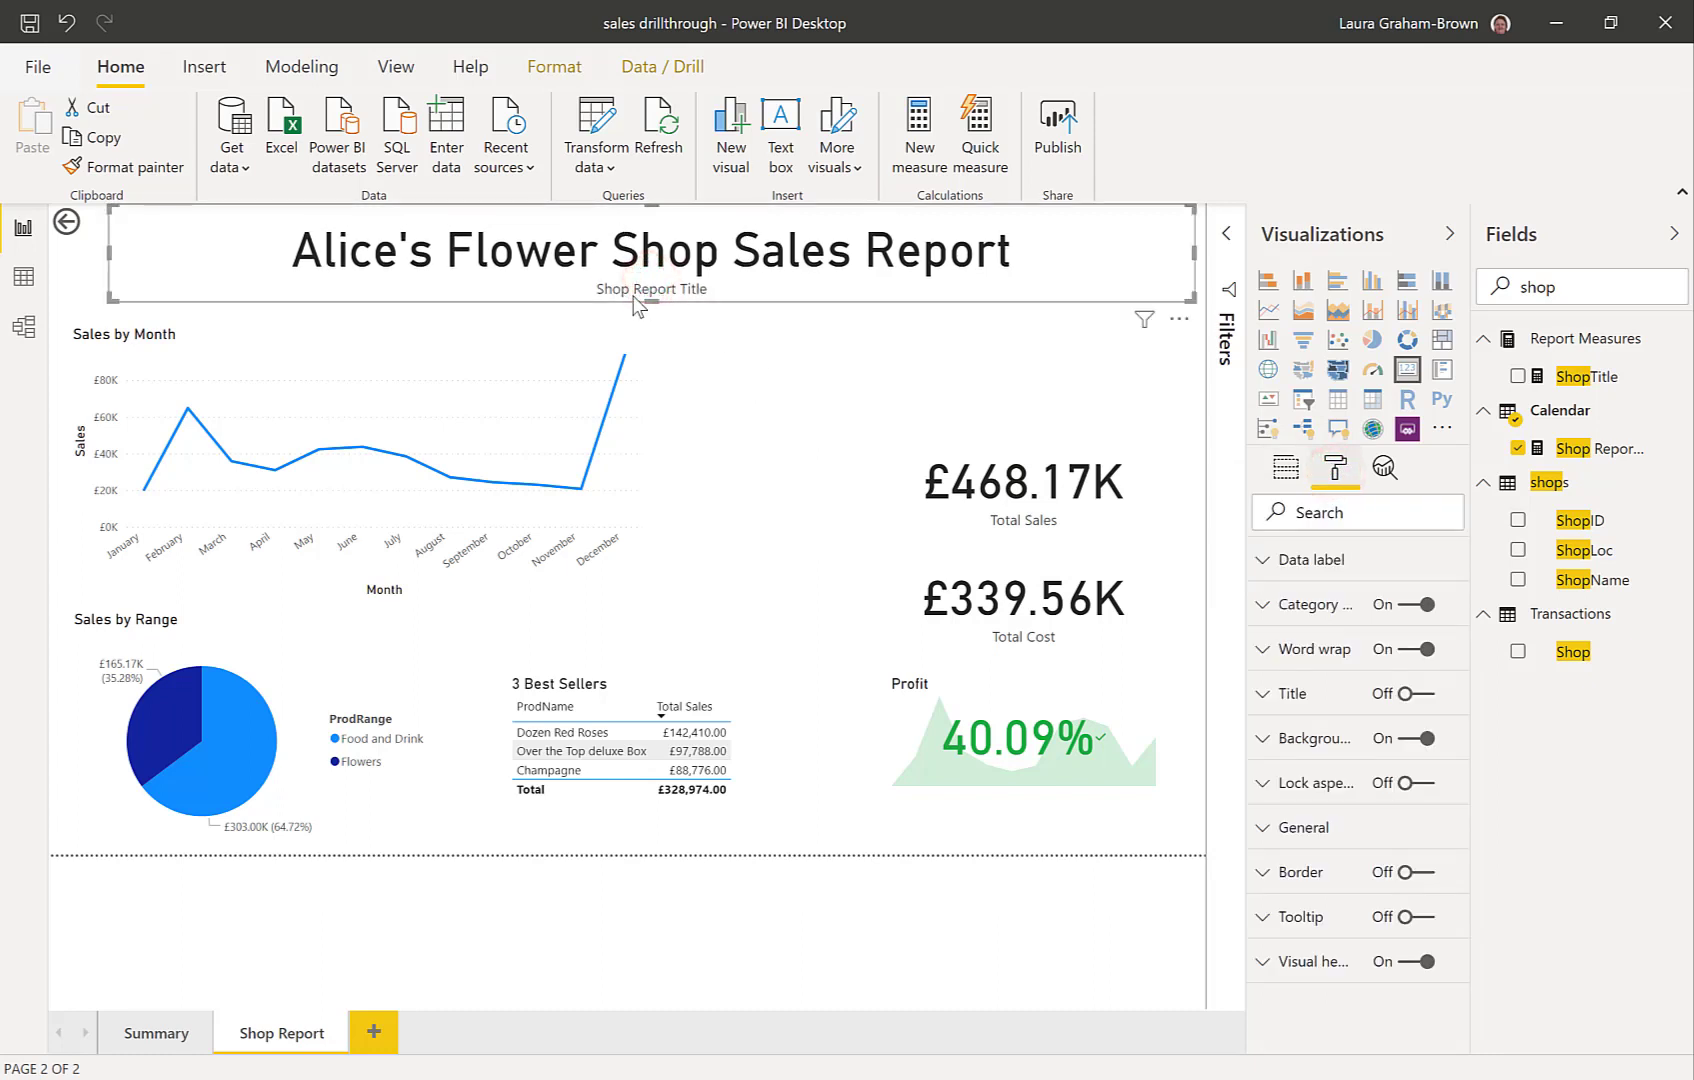
click(1406, 605)
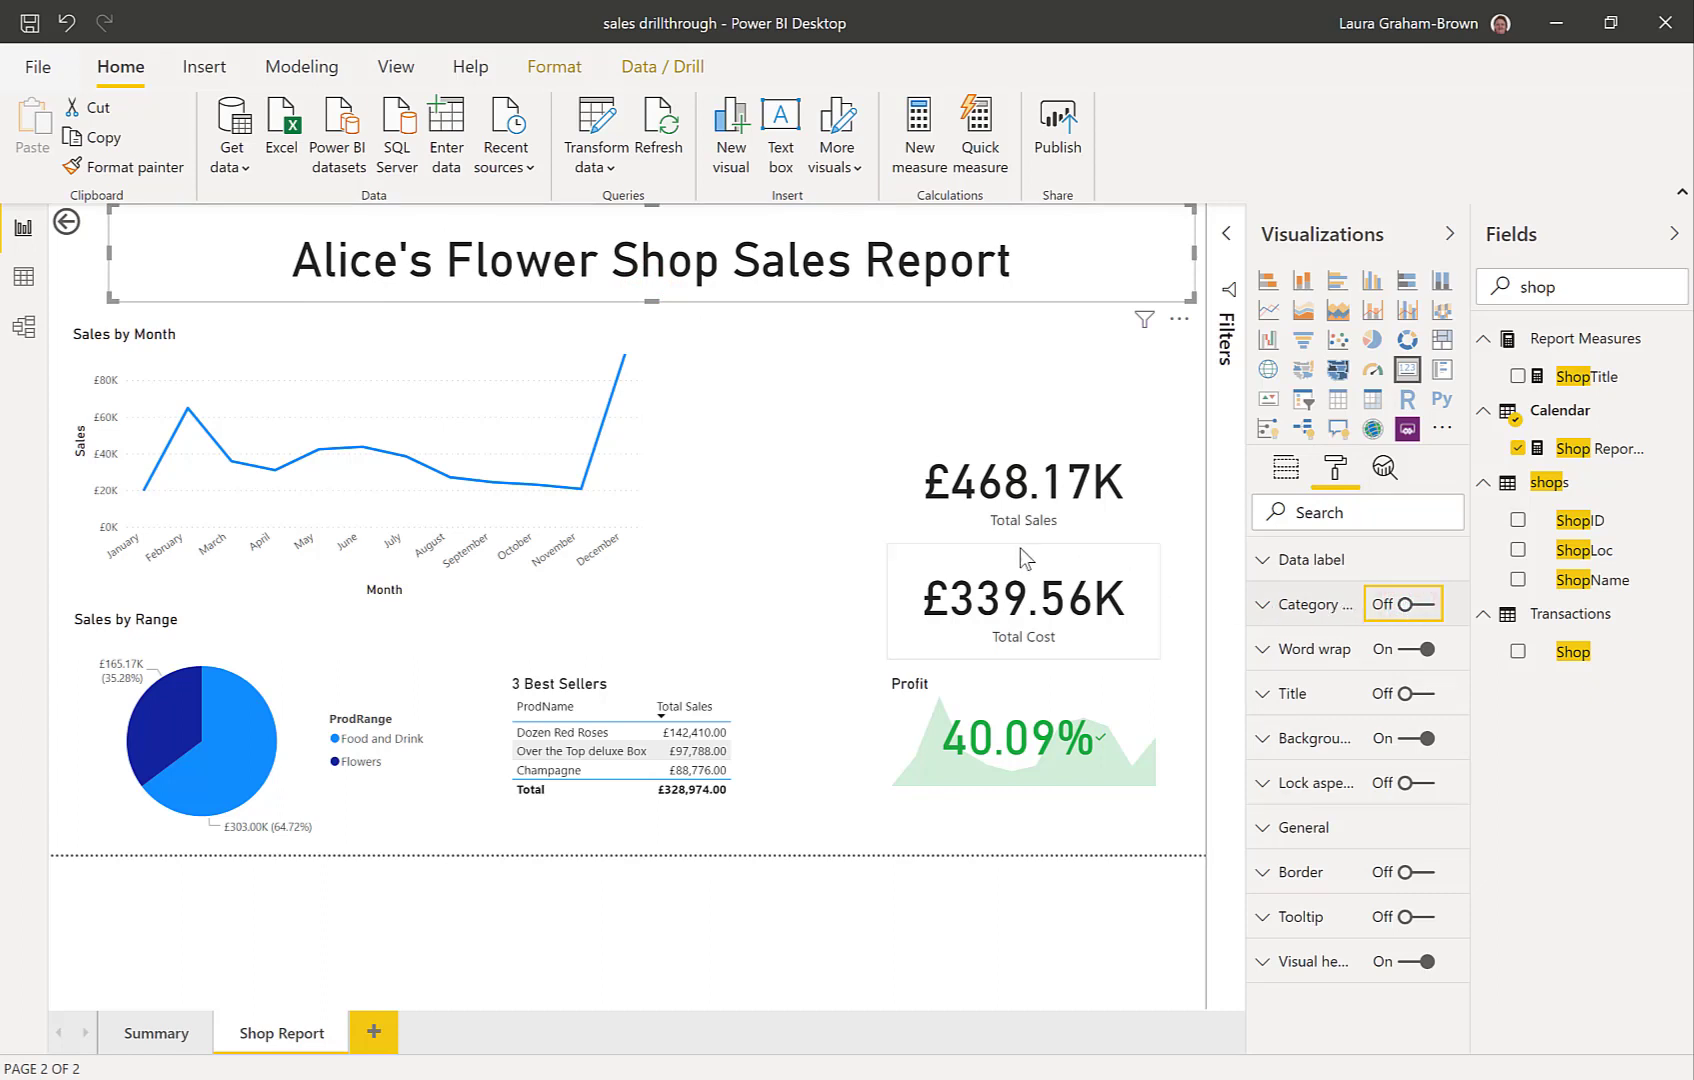
Switch the drill-through filter from Alice's Flower Shop to Bert's Best Gifts
click(792, 437)
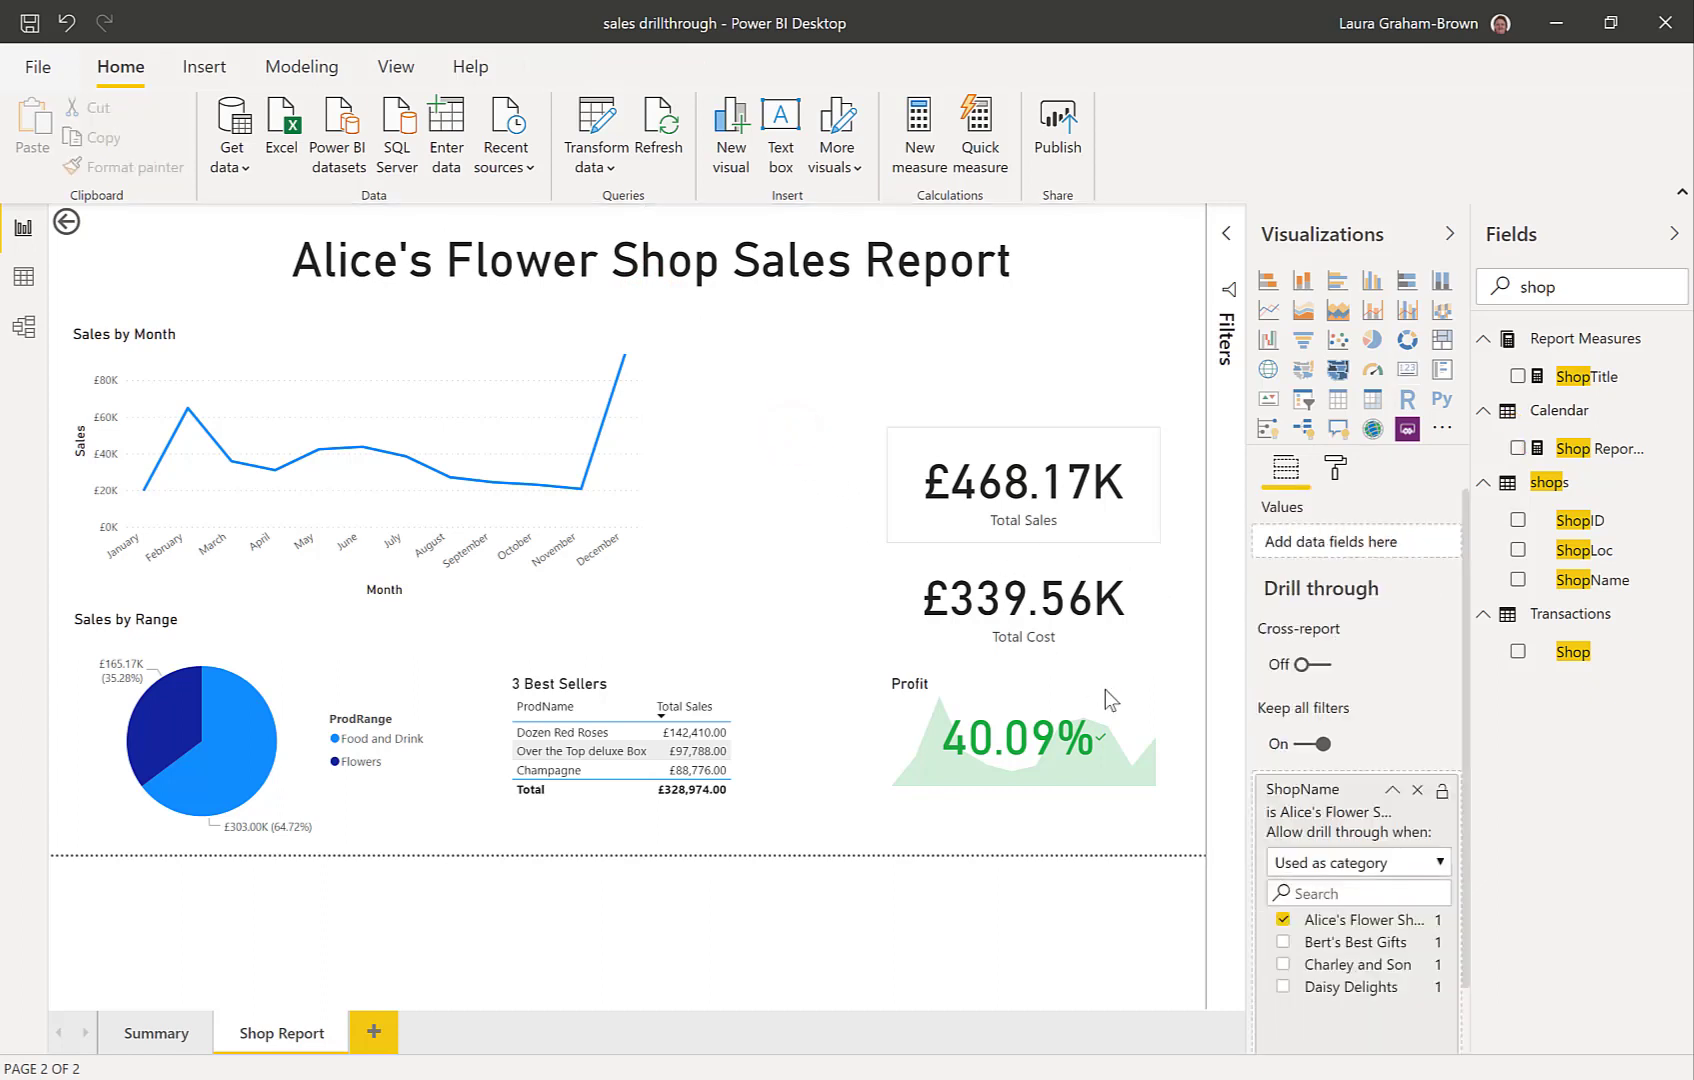
click(1283, 919)
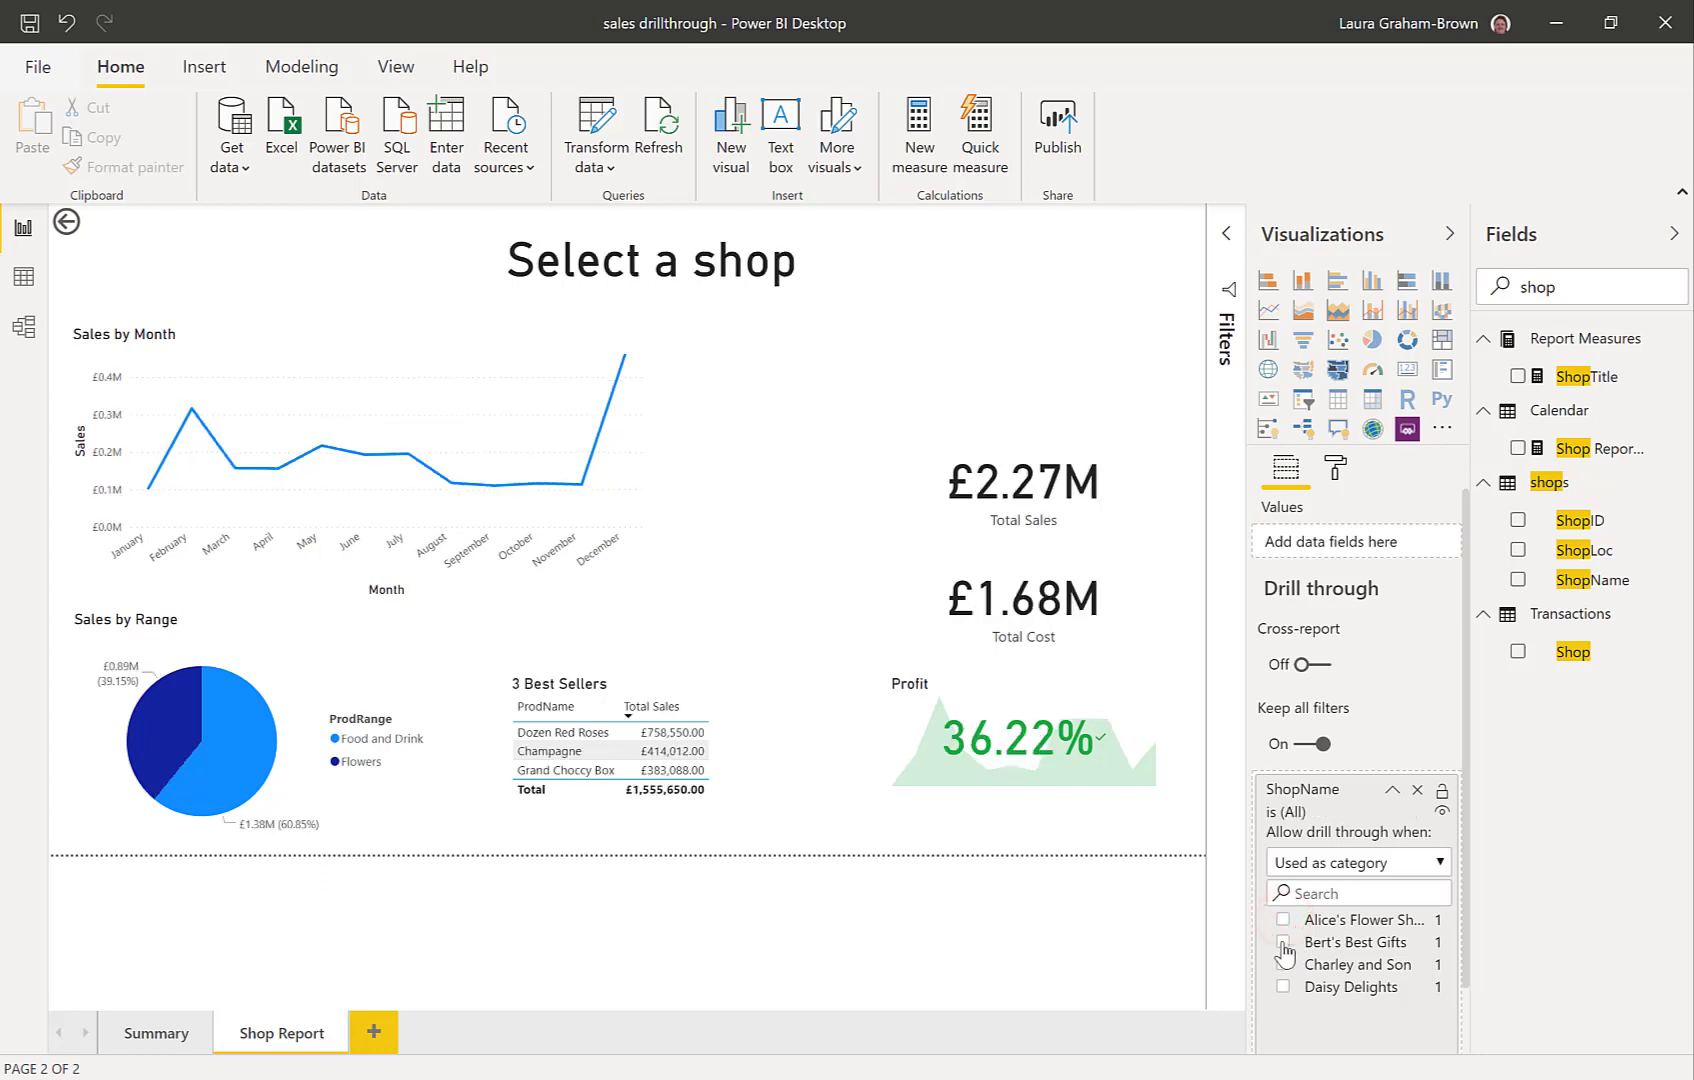
click(1283, 943)
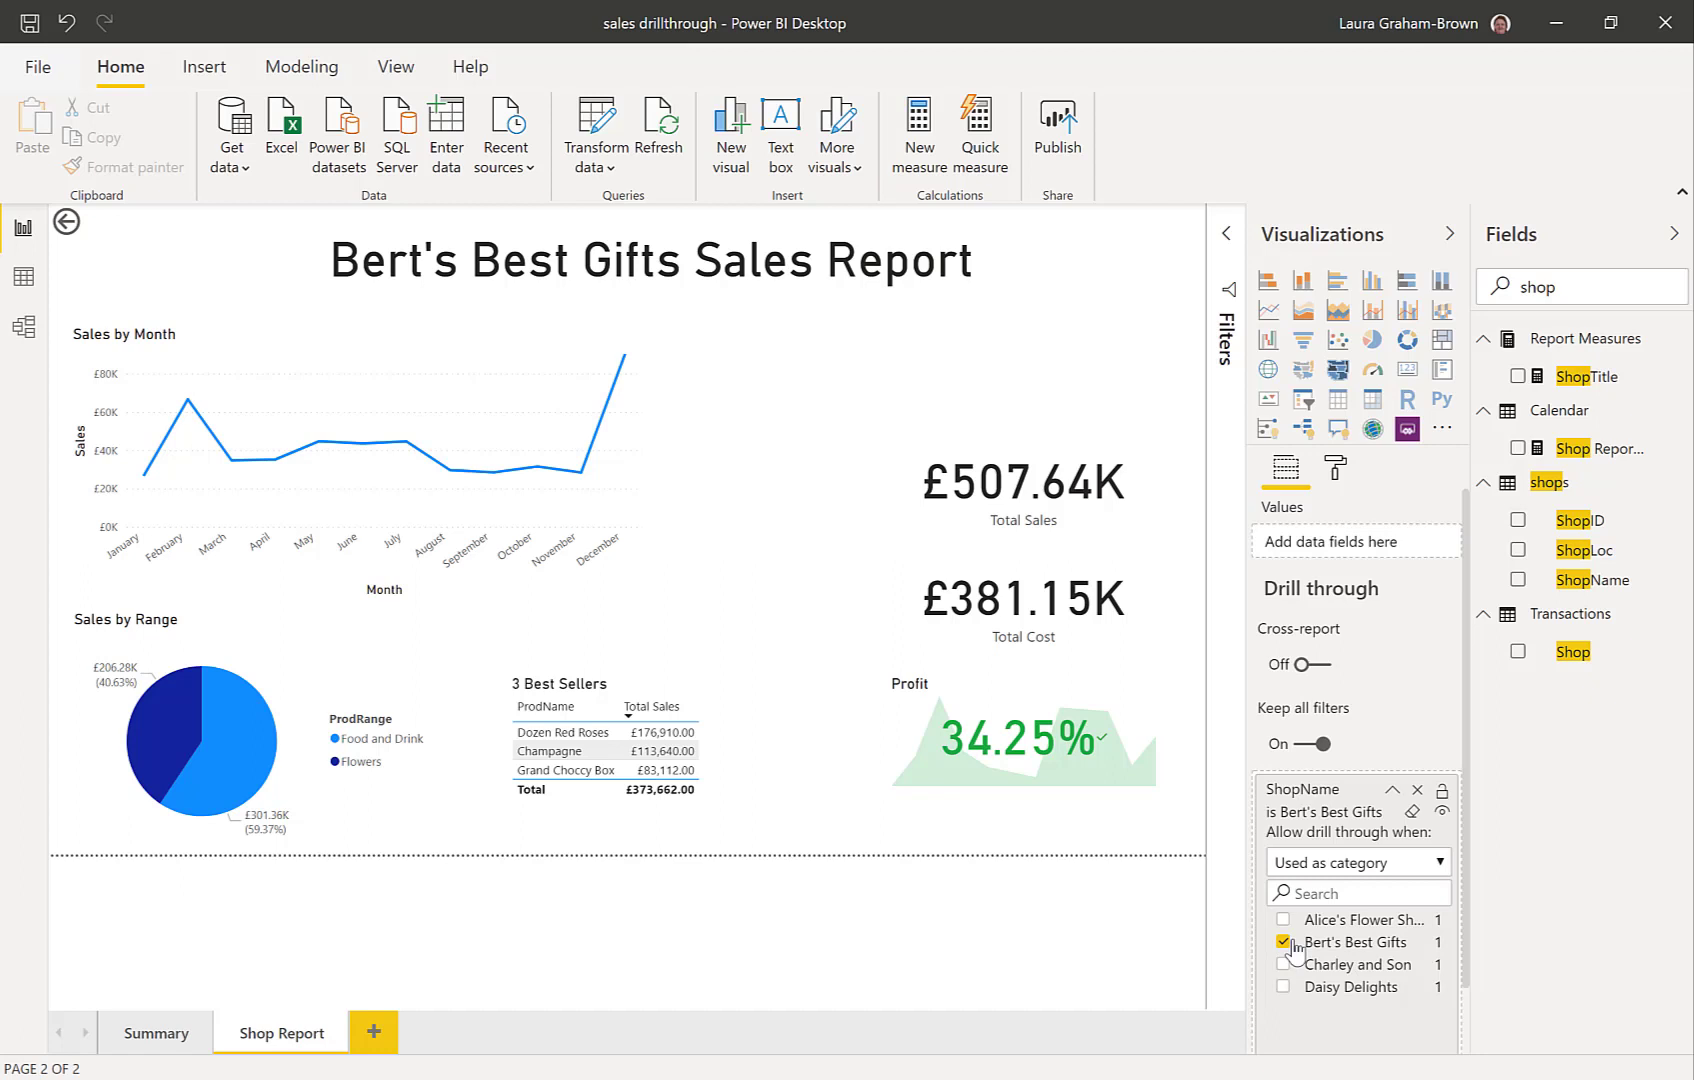
On the Summary page, drill through from Alice's Flower Shop in the treemap to Shop Report
click(150, 1033)
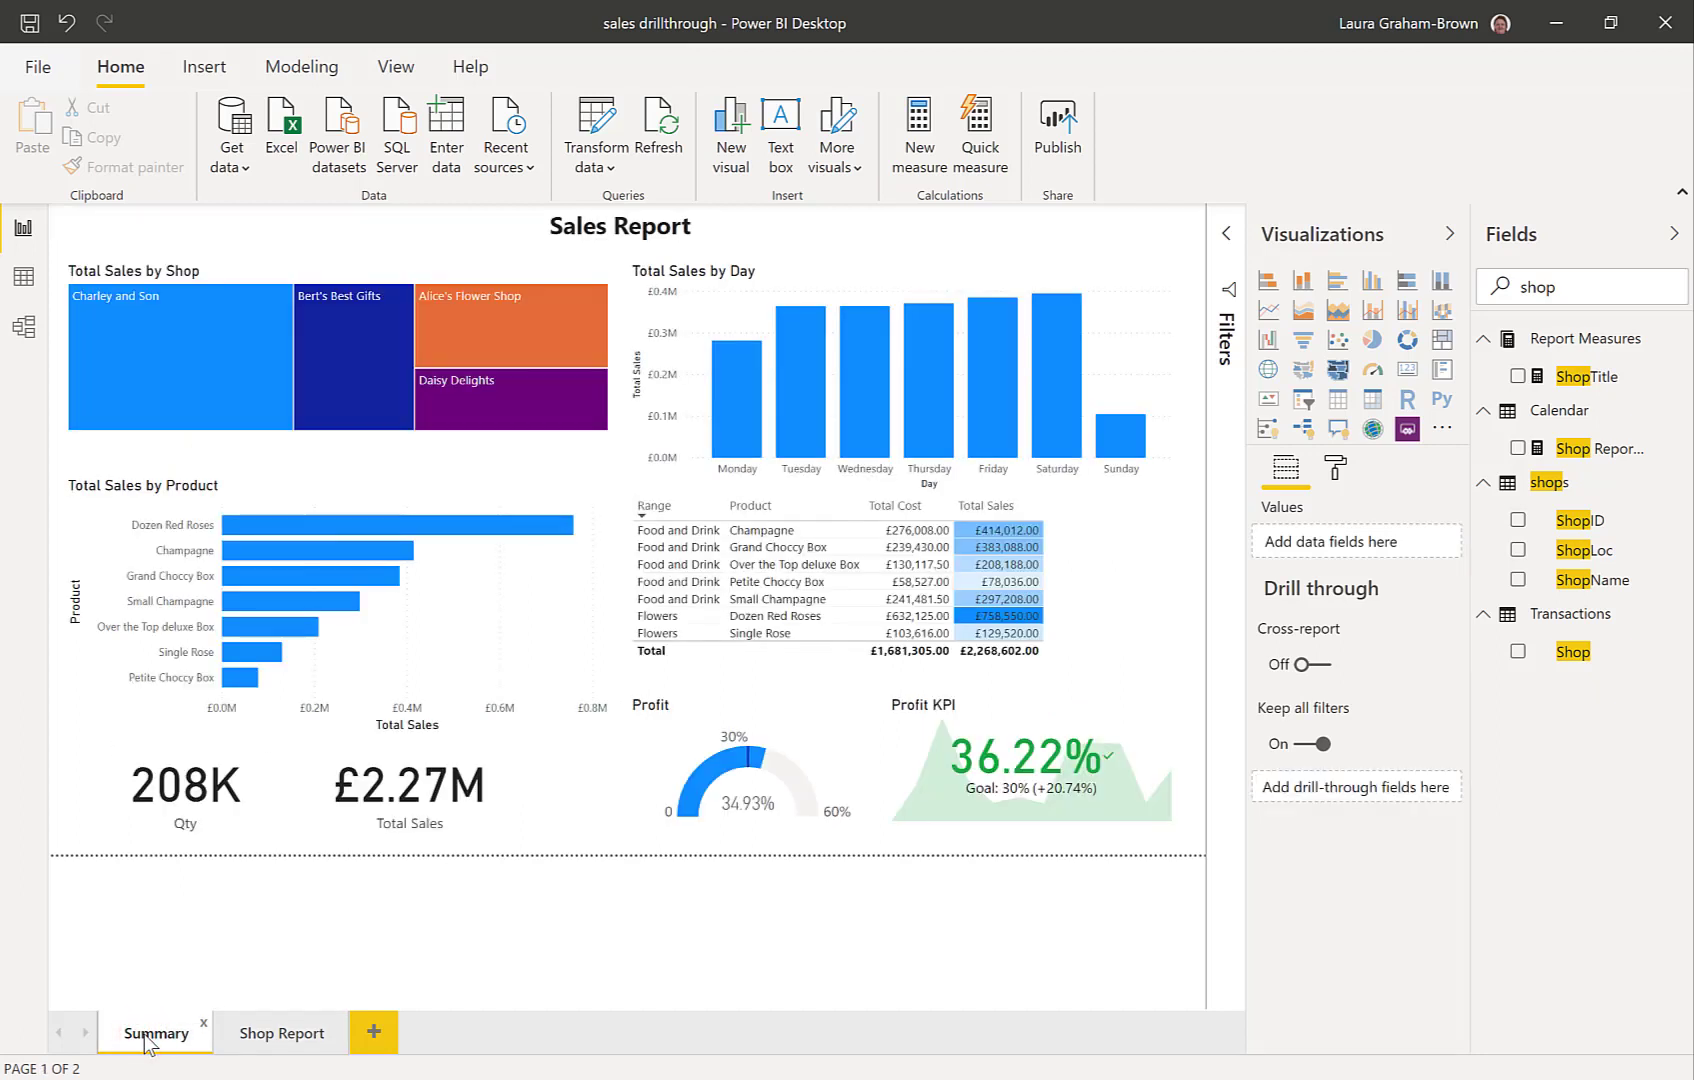
click(506, 339)
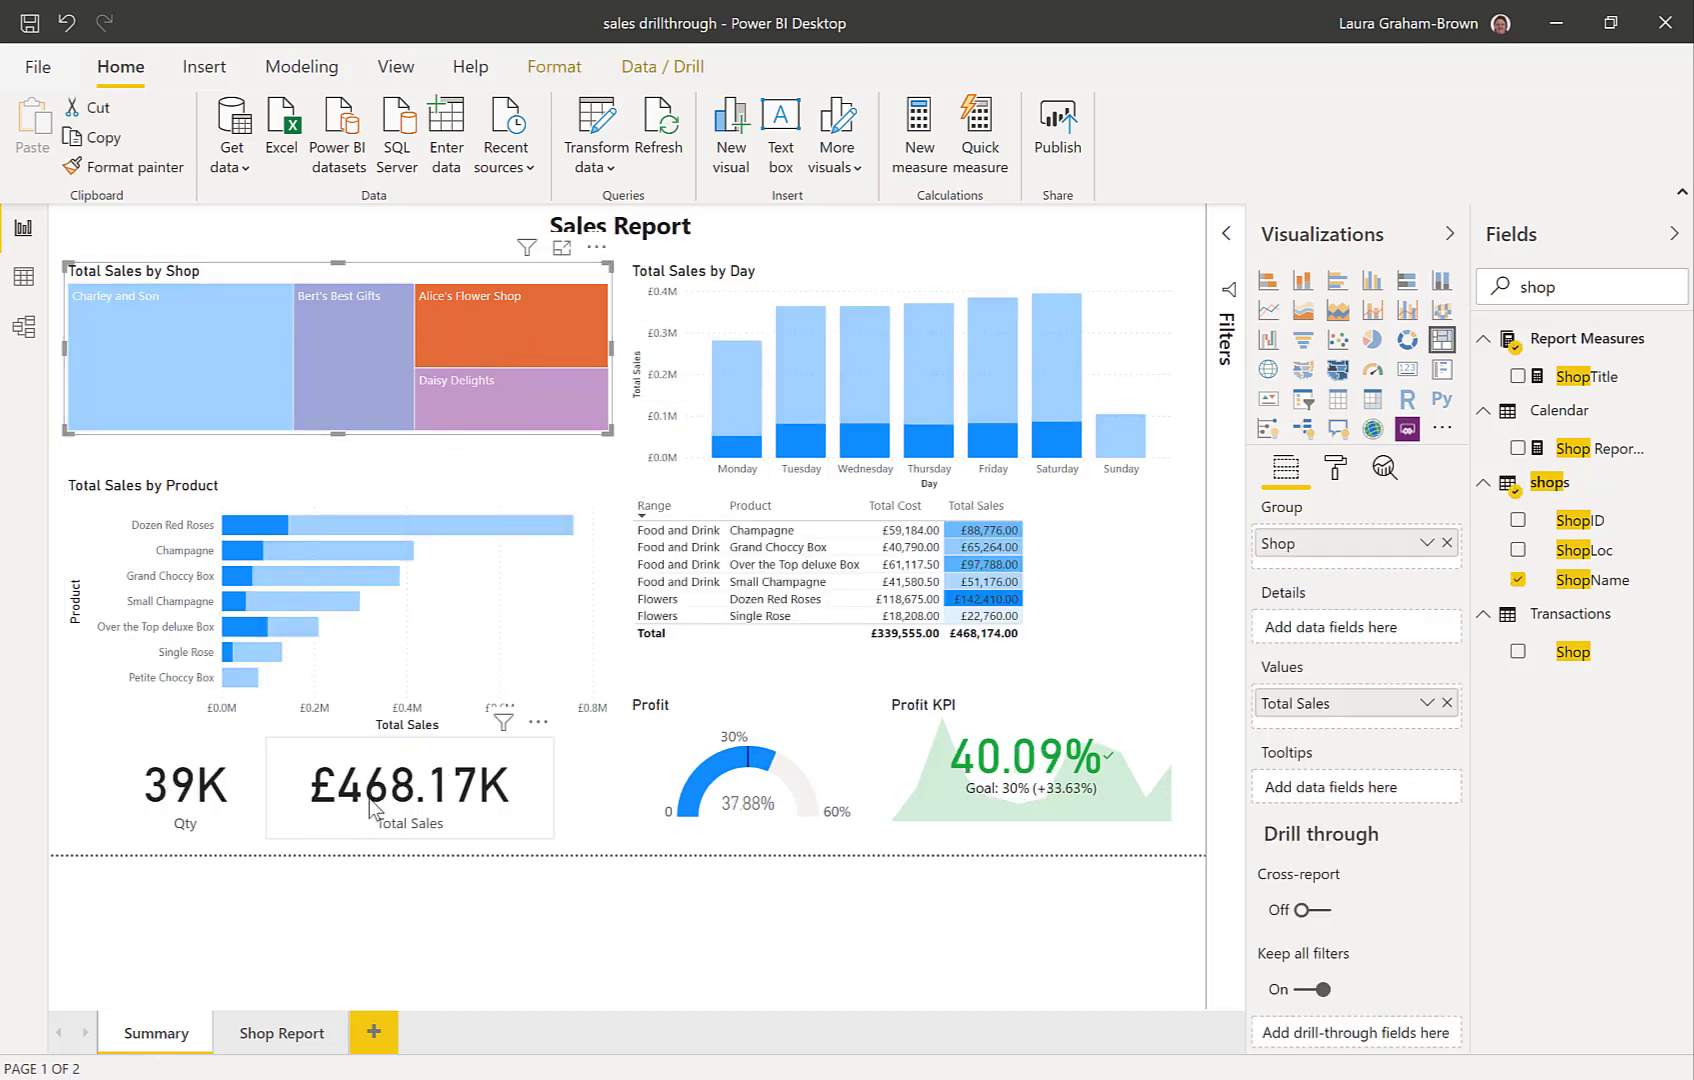
mouse_move(352, 812)
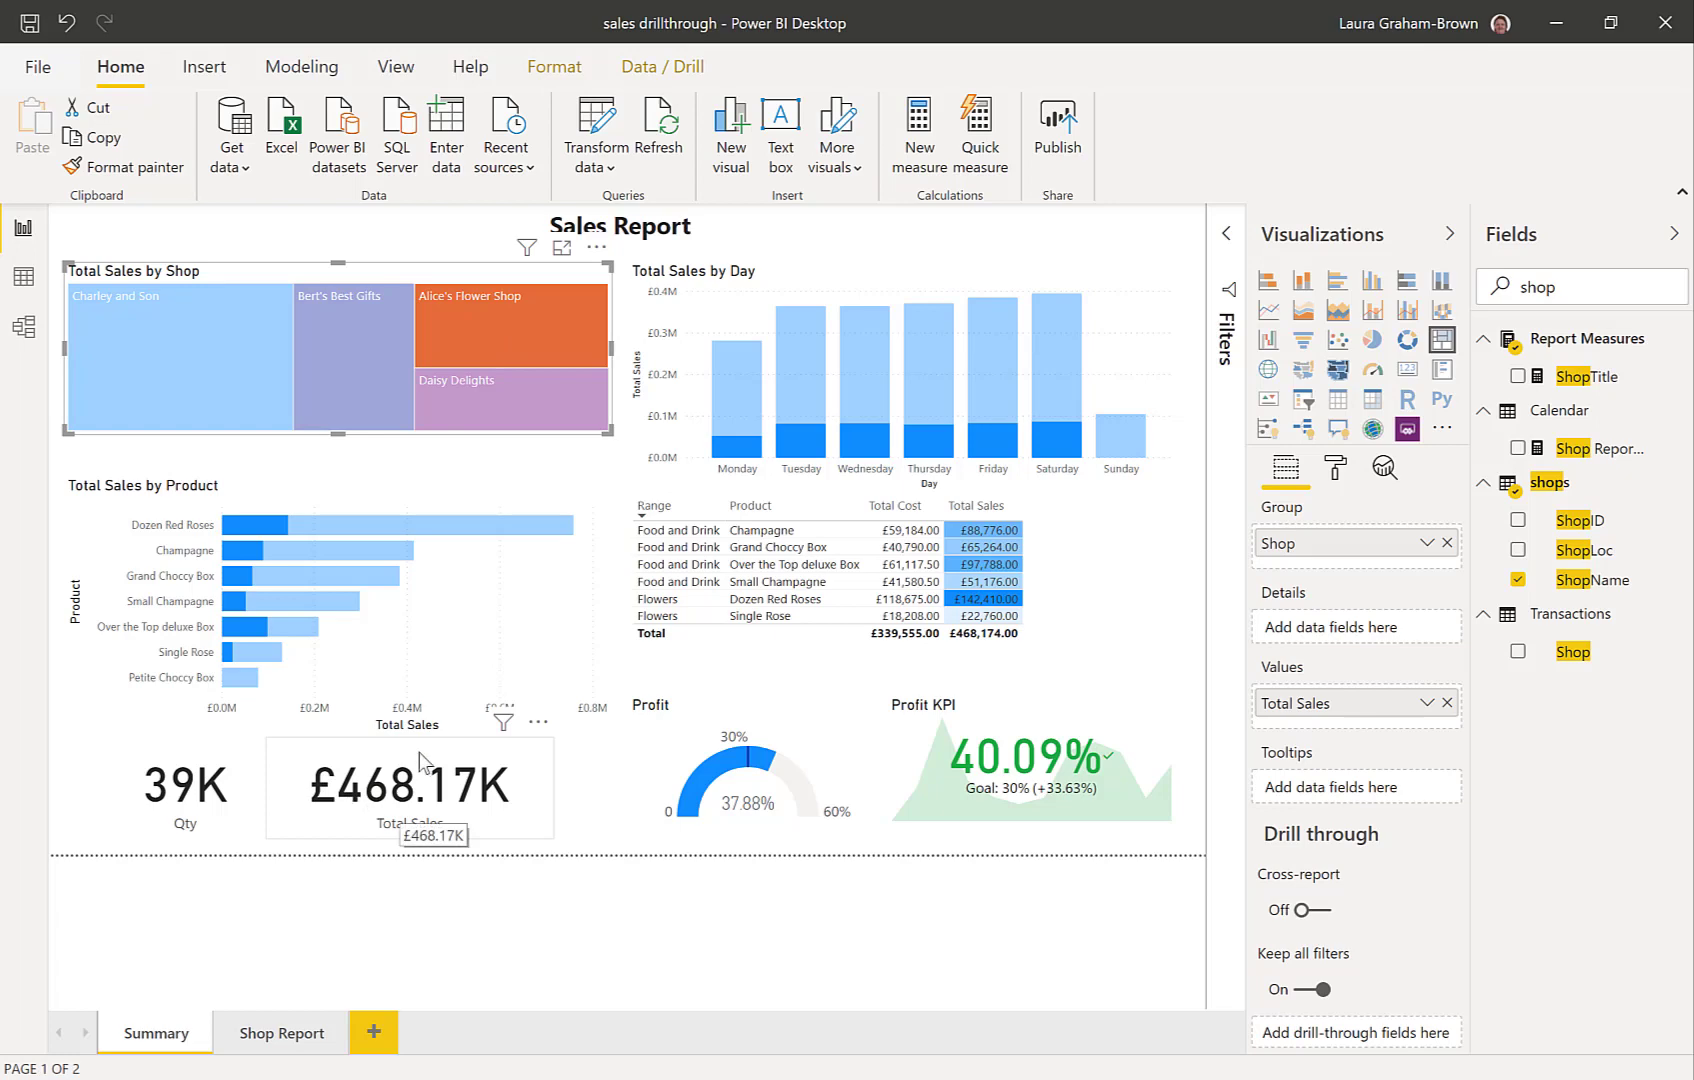
right_click(528, 324)
mouse_move(557, 455)
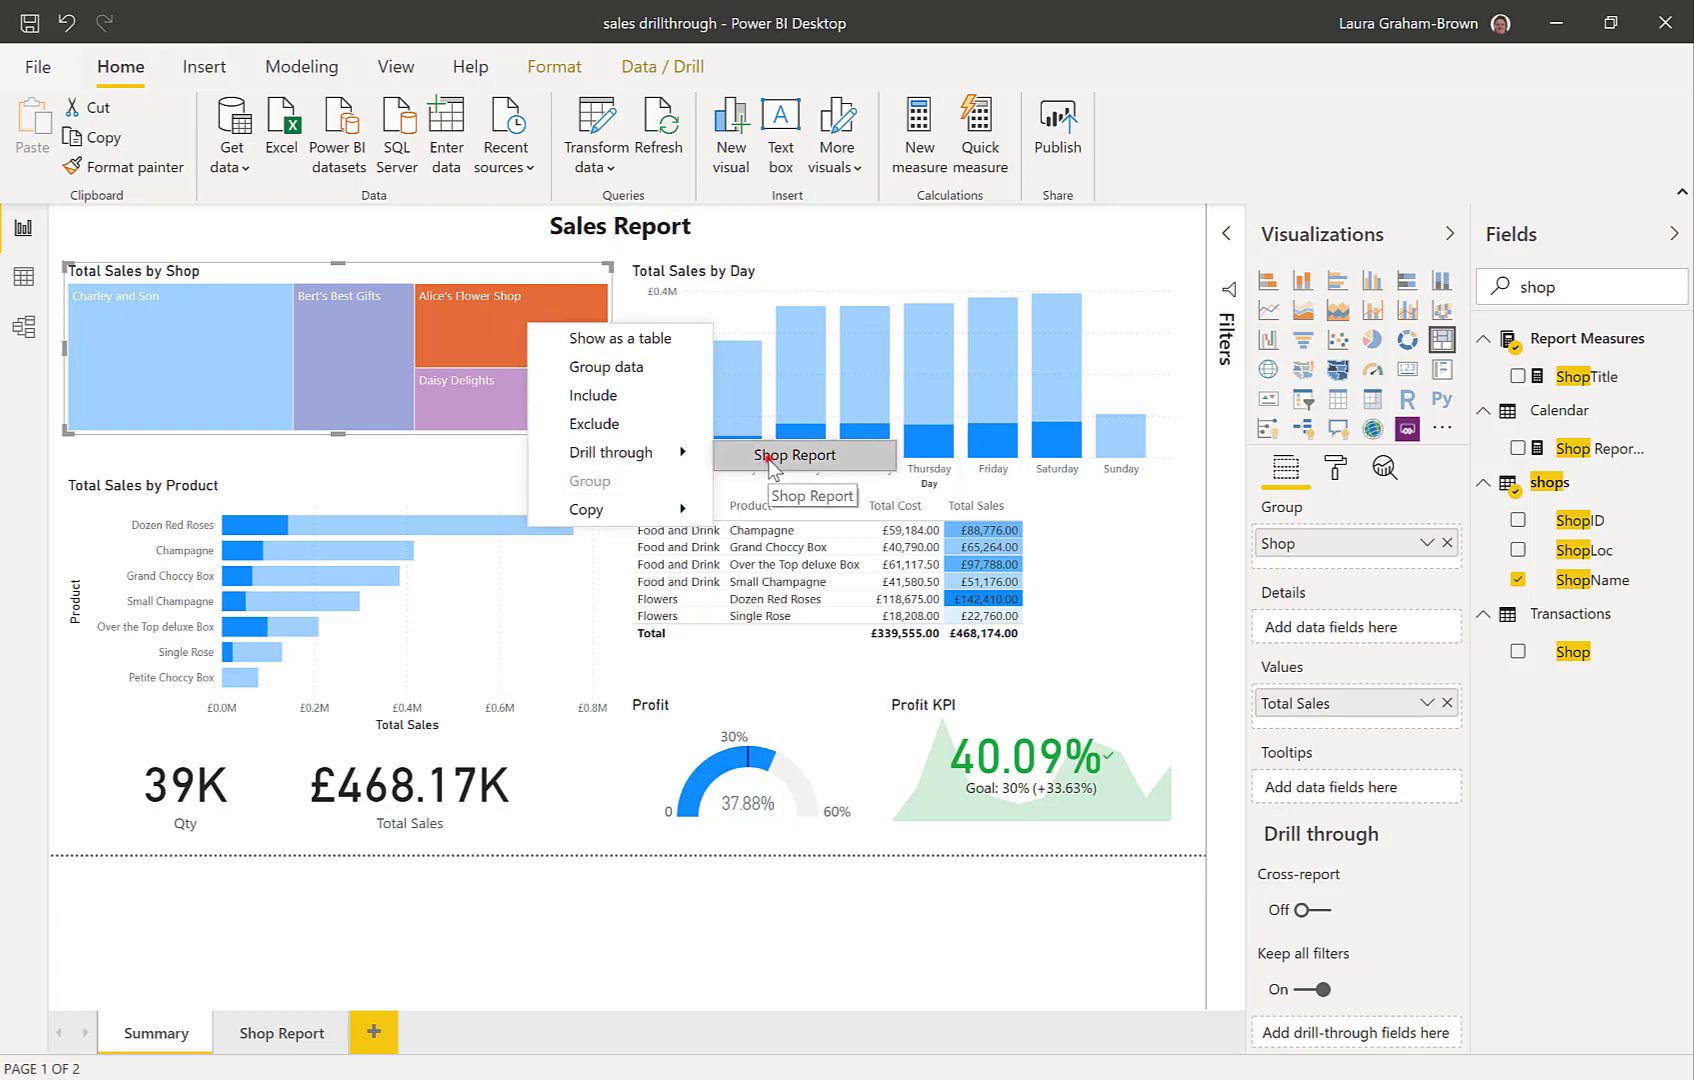
click(769, 458)
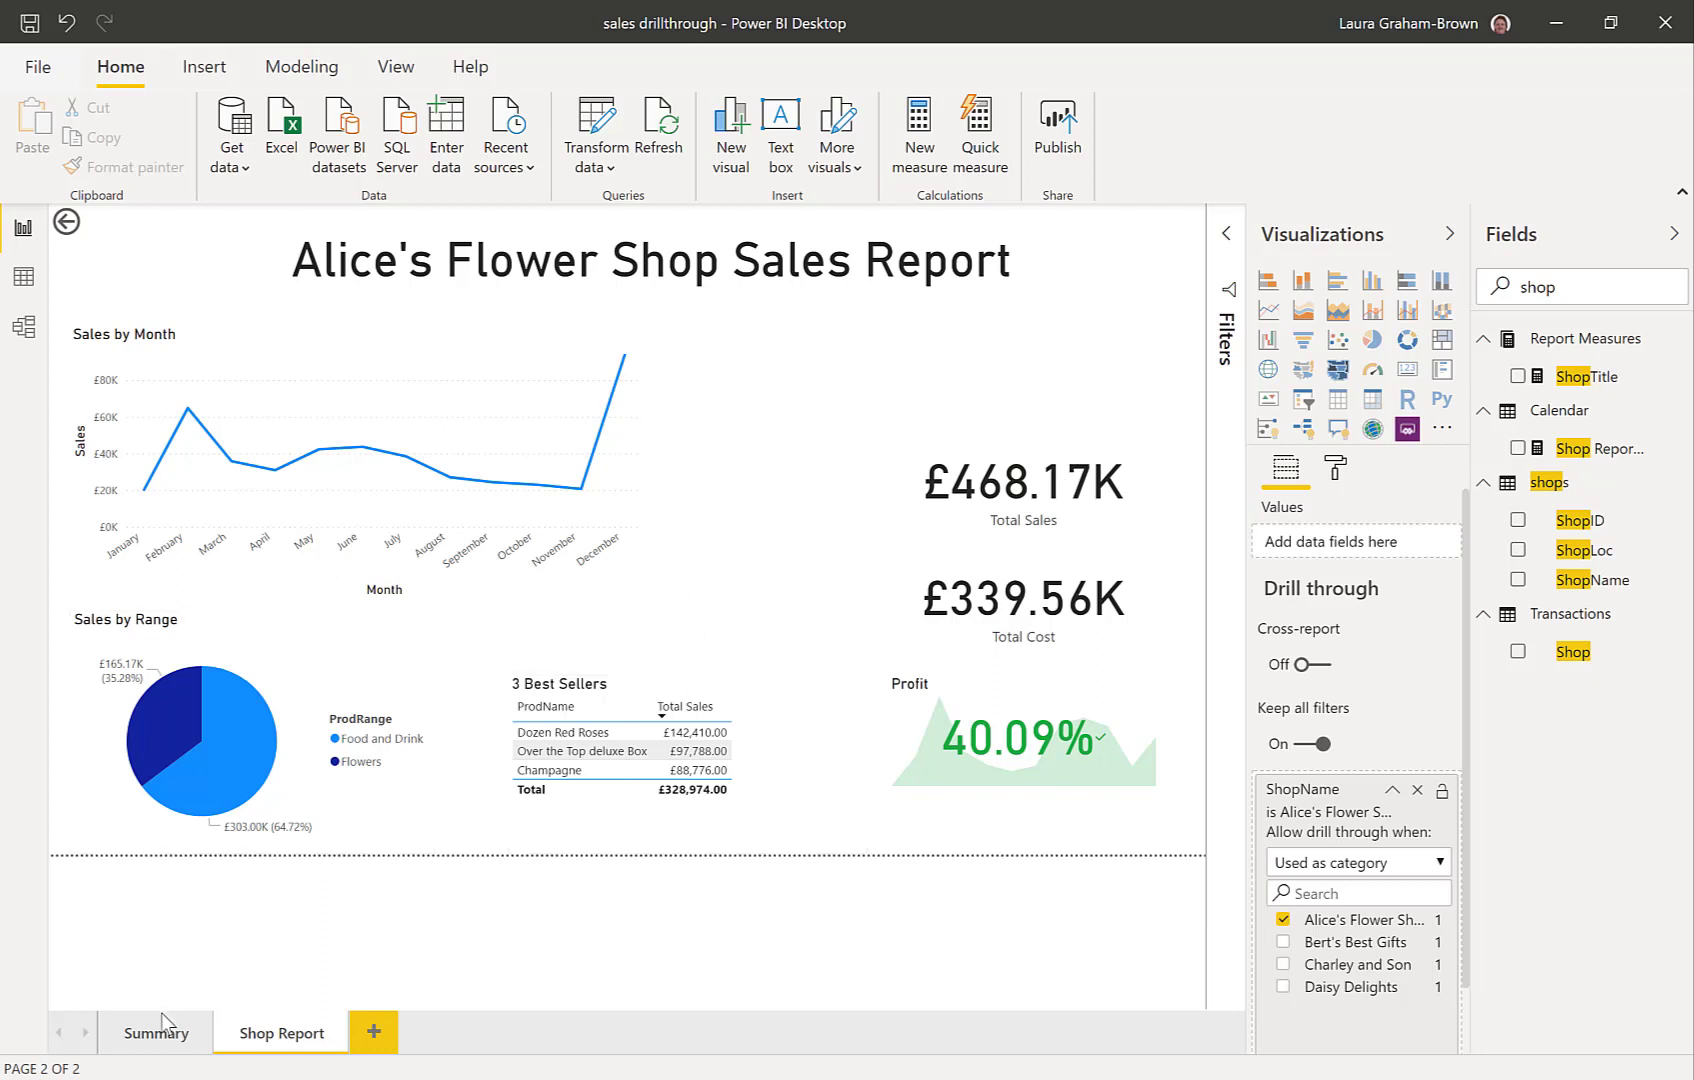
Insert a Right arrow button on the Summary page and move it below the shop treemap
click(140, 1036)
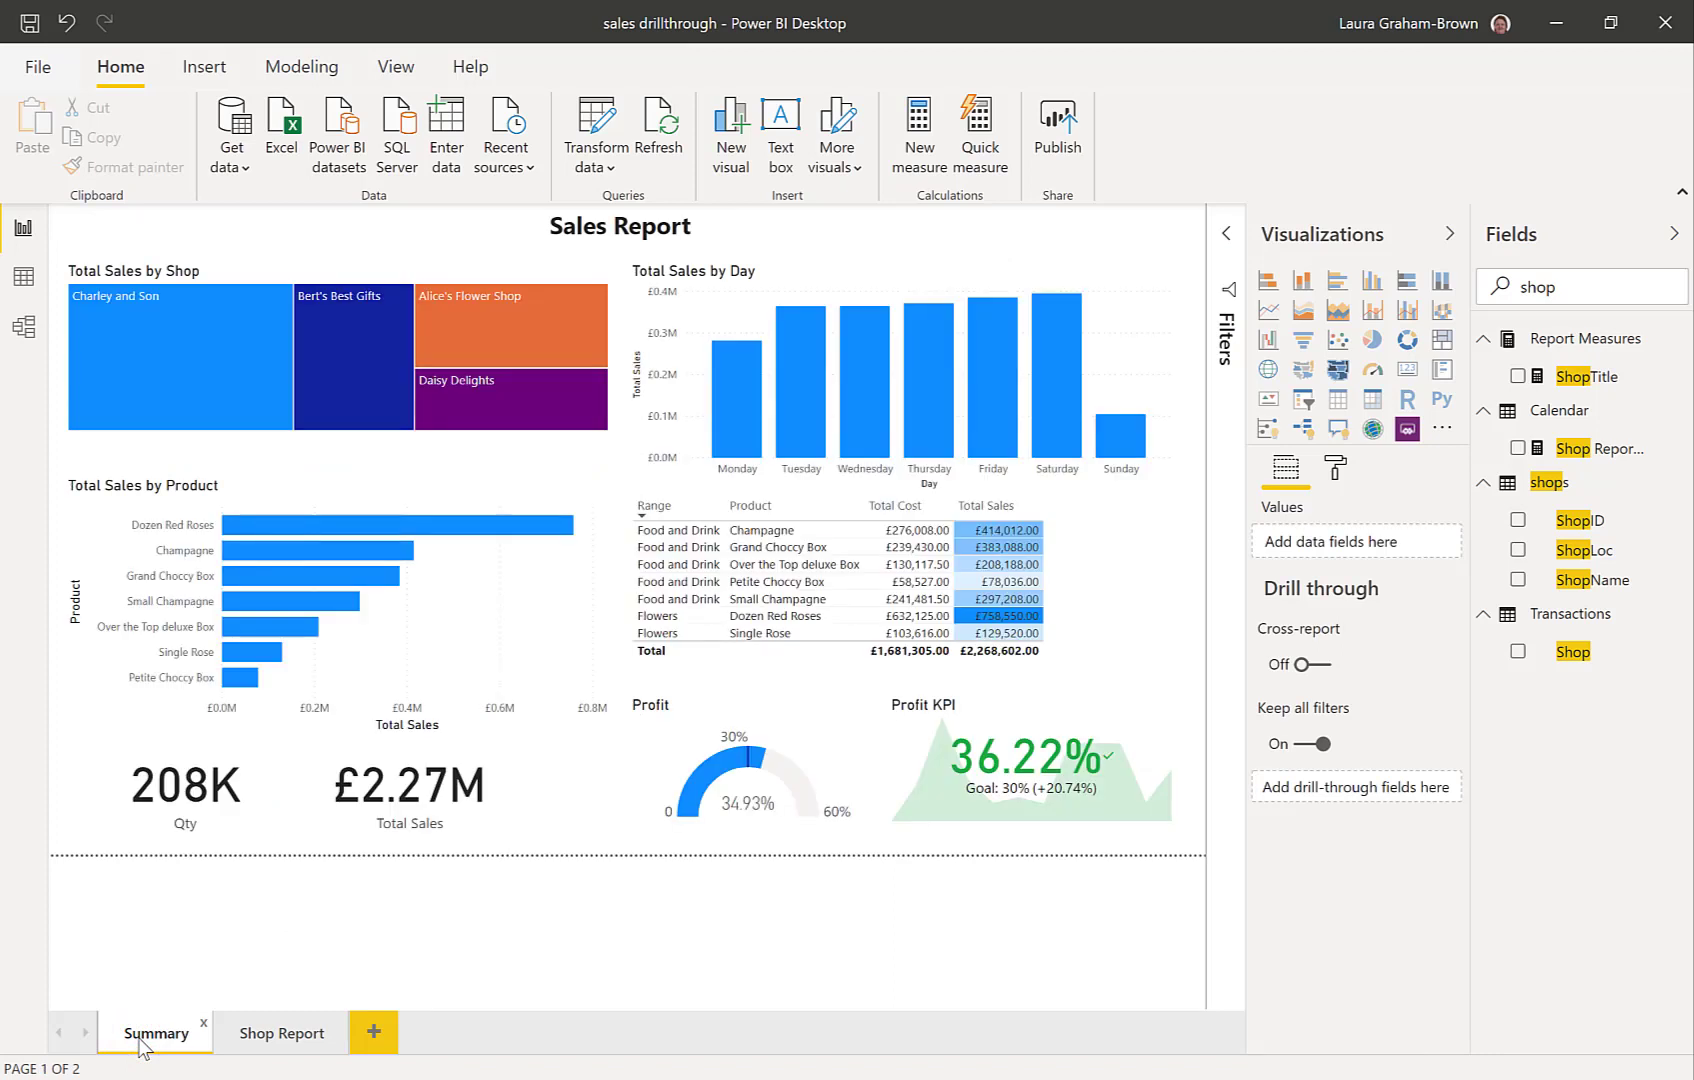
click(205, 70)
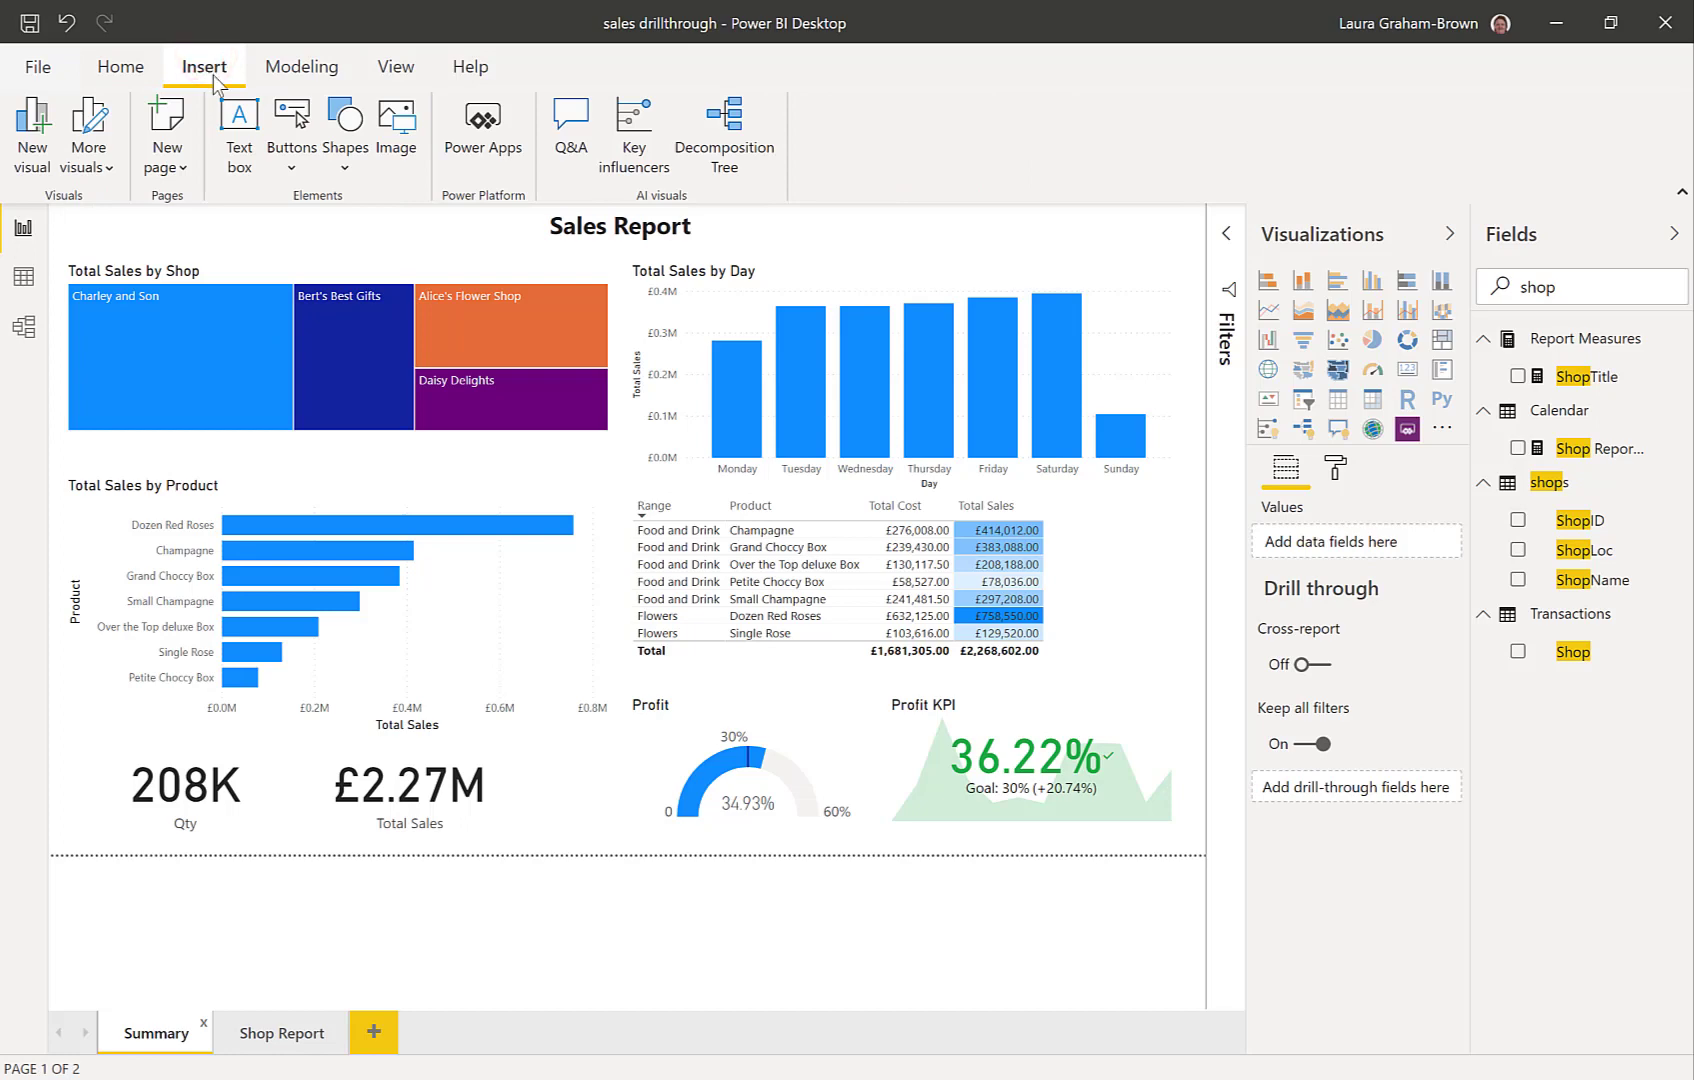
click(295, 167)
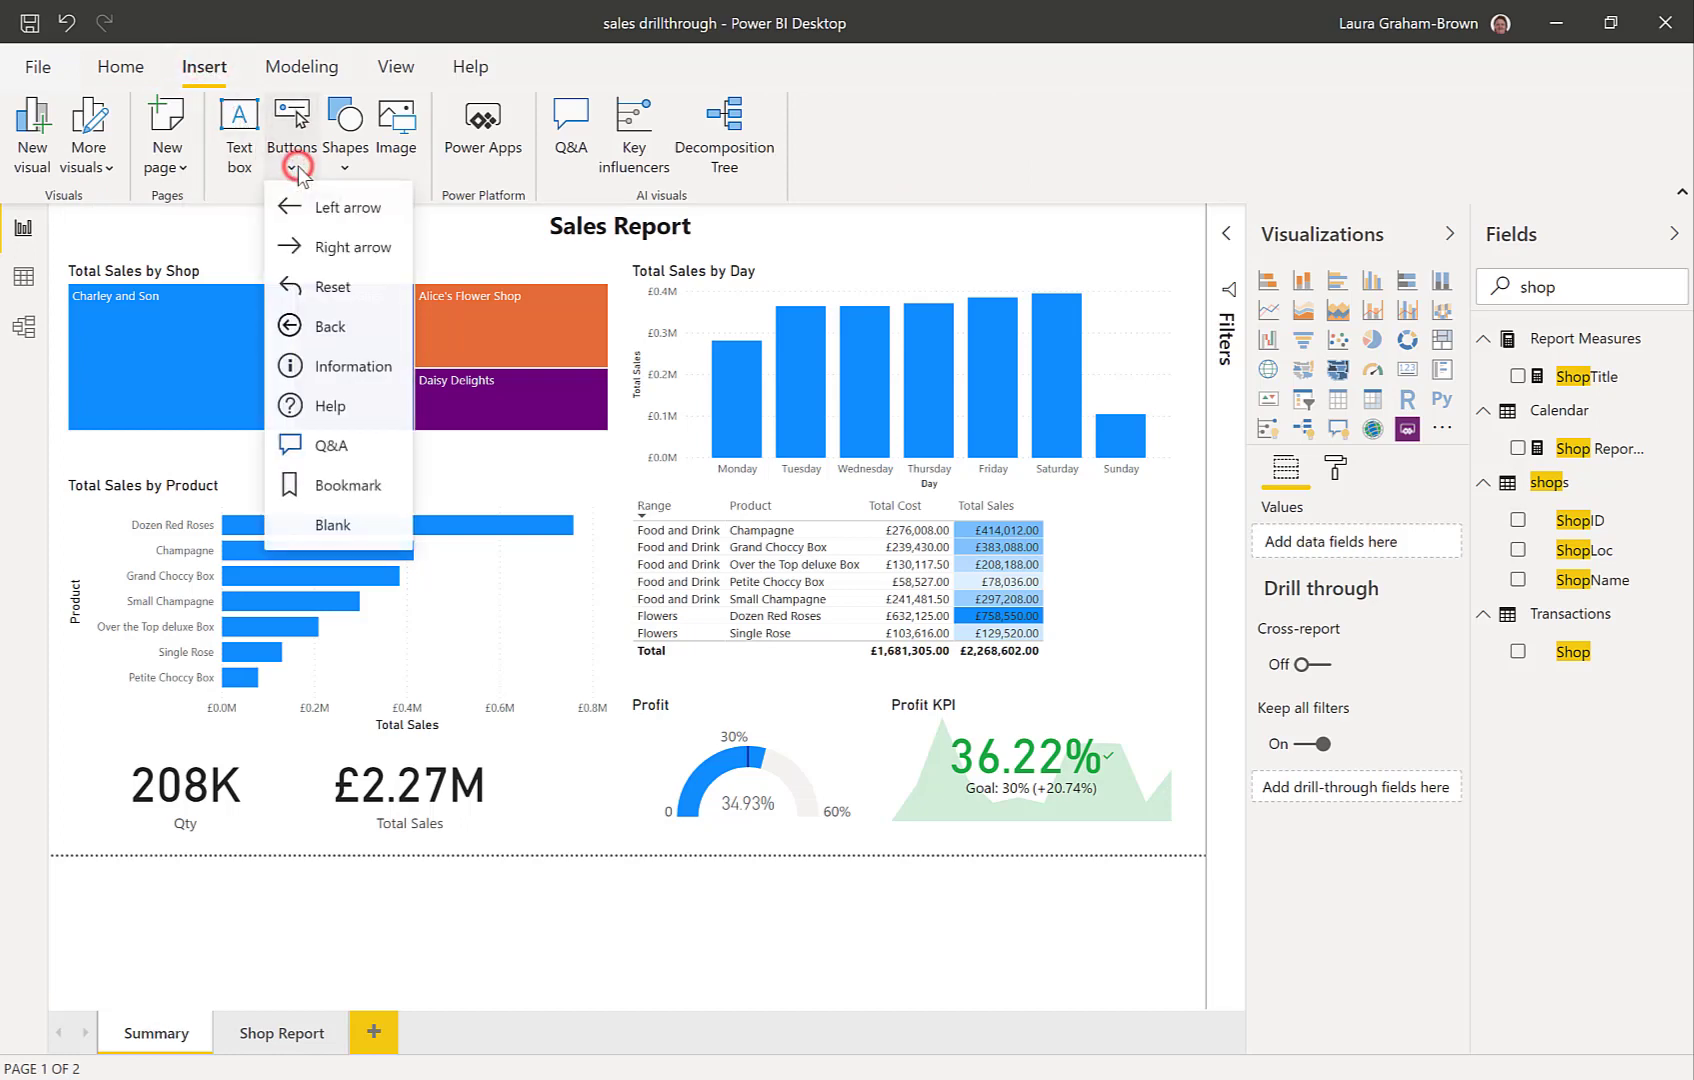
click(305, 250)
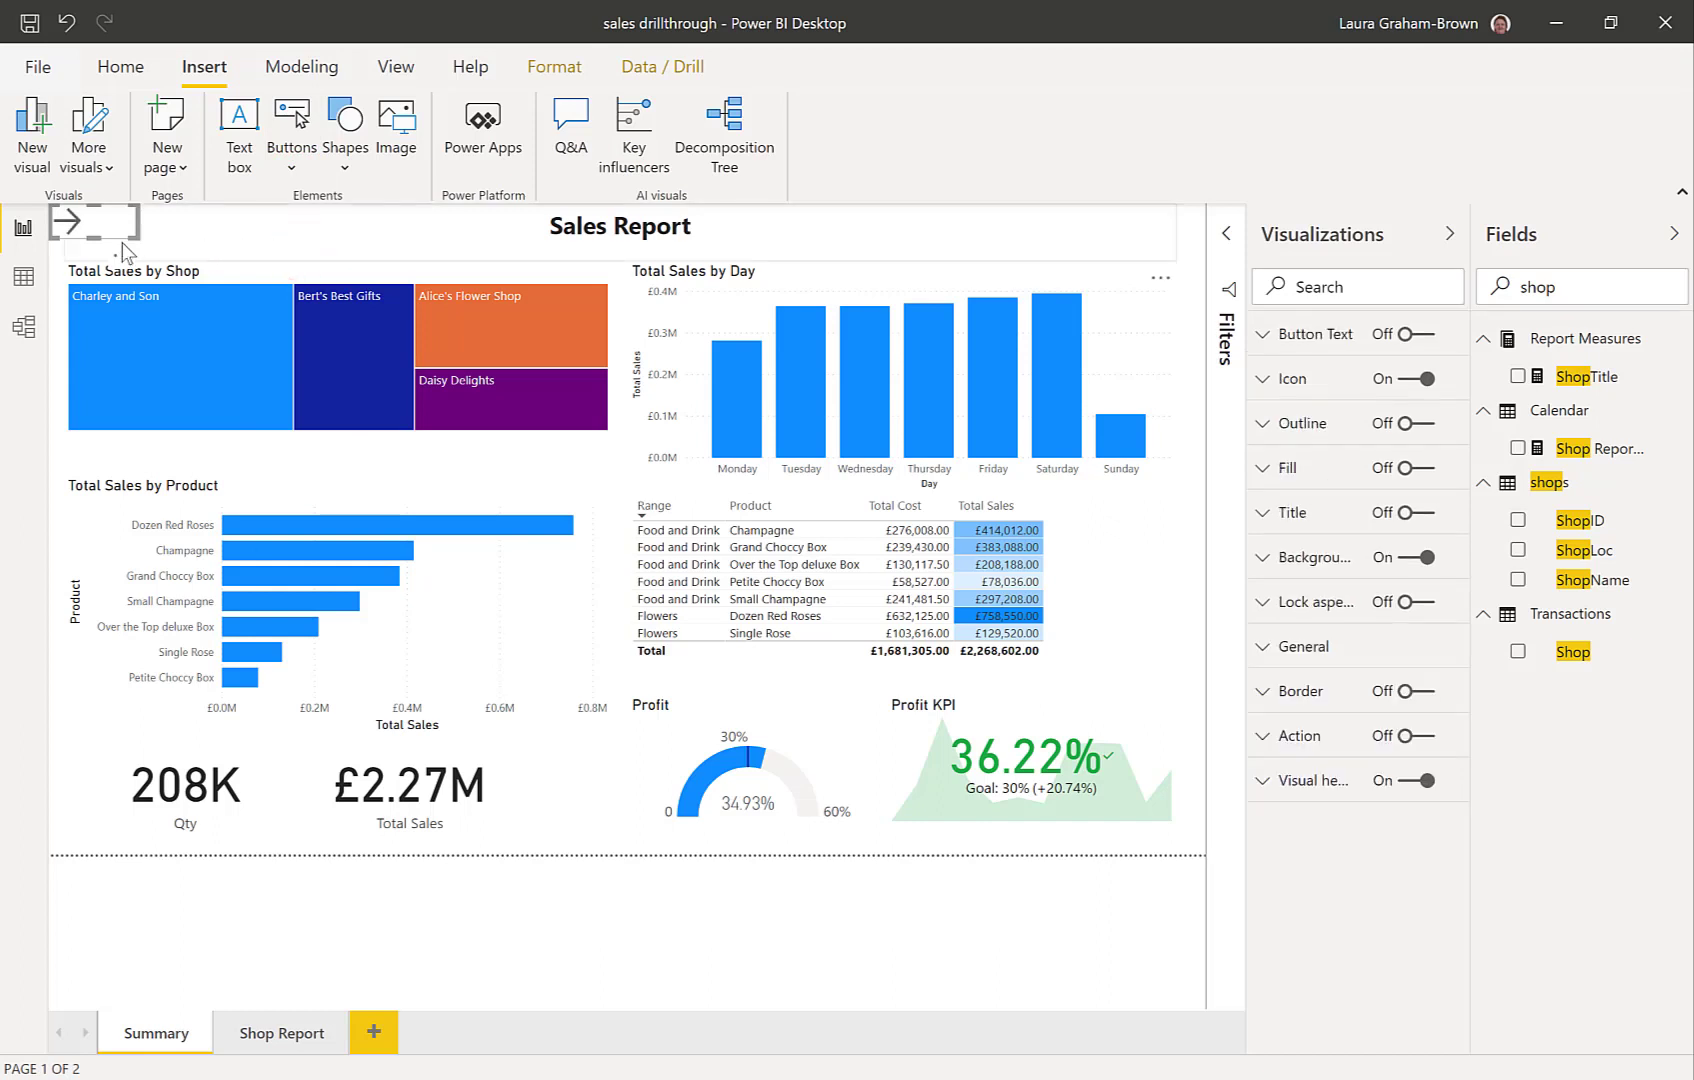
drag(108, 233, 225, 482)
Turn on the arrow button's action as a Drill through to the Shop Report page
key(Escape)
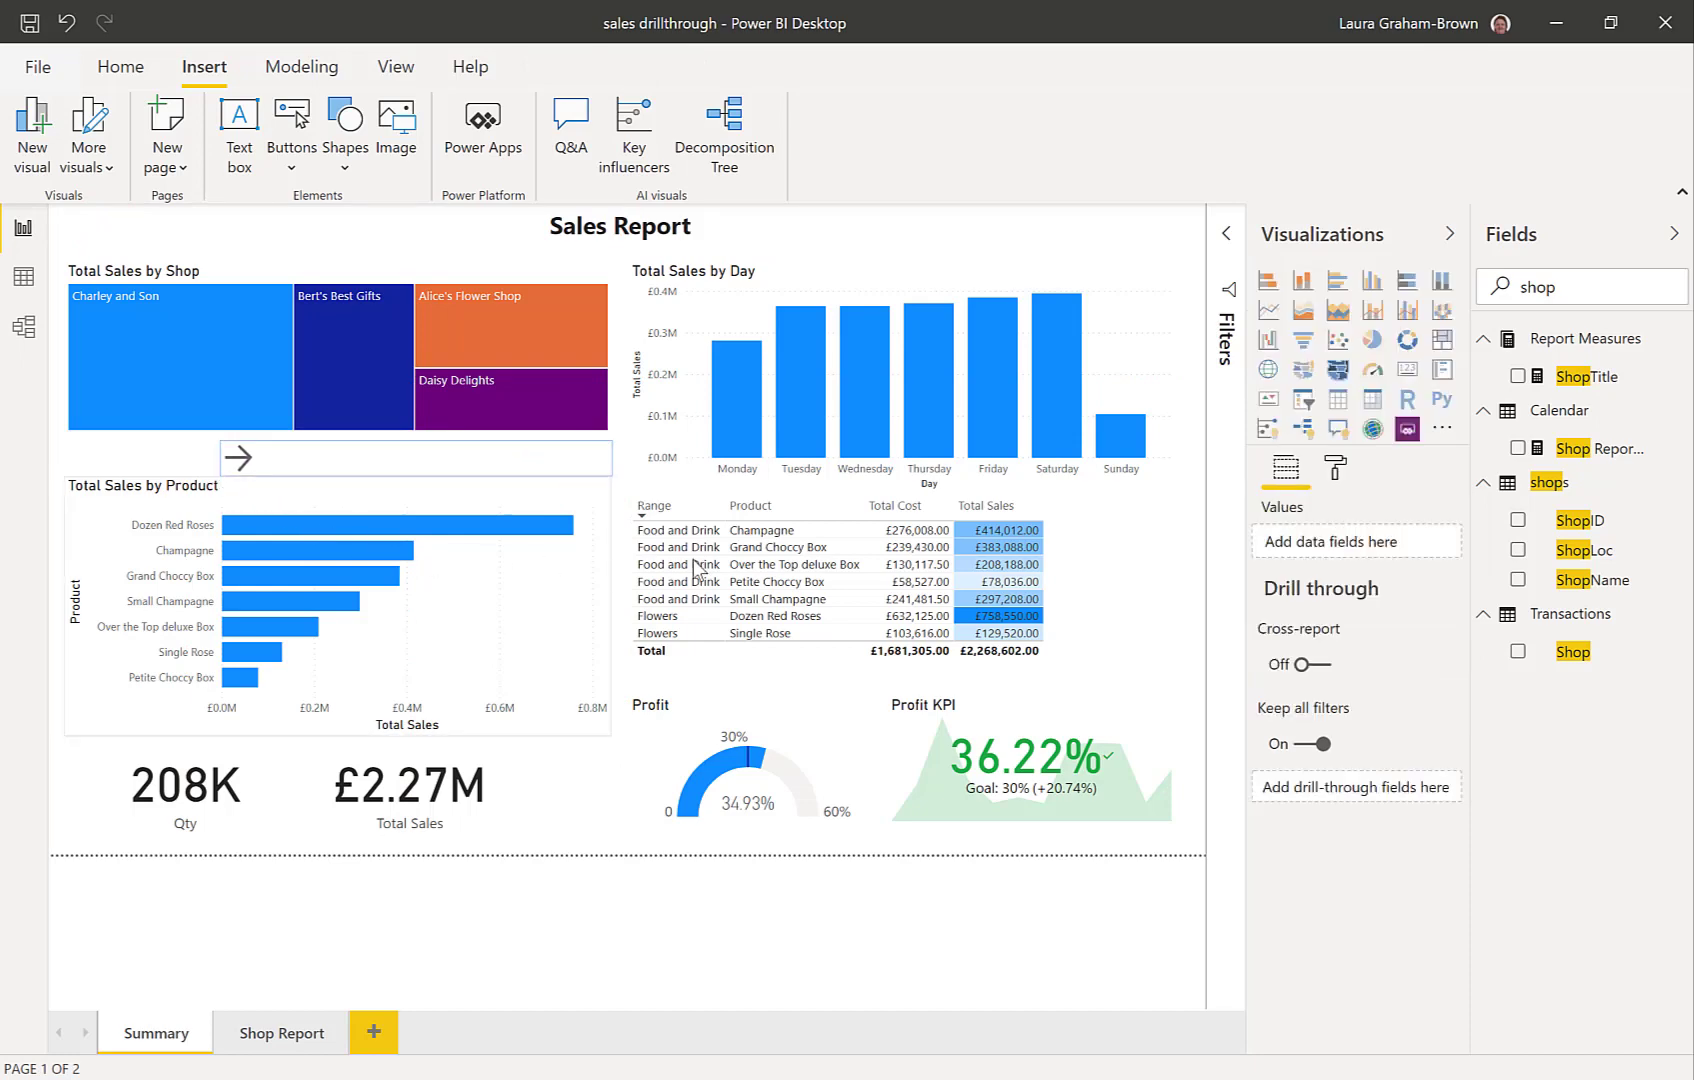
click(515, 465)
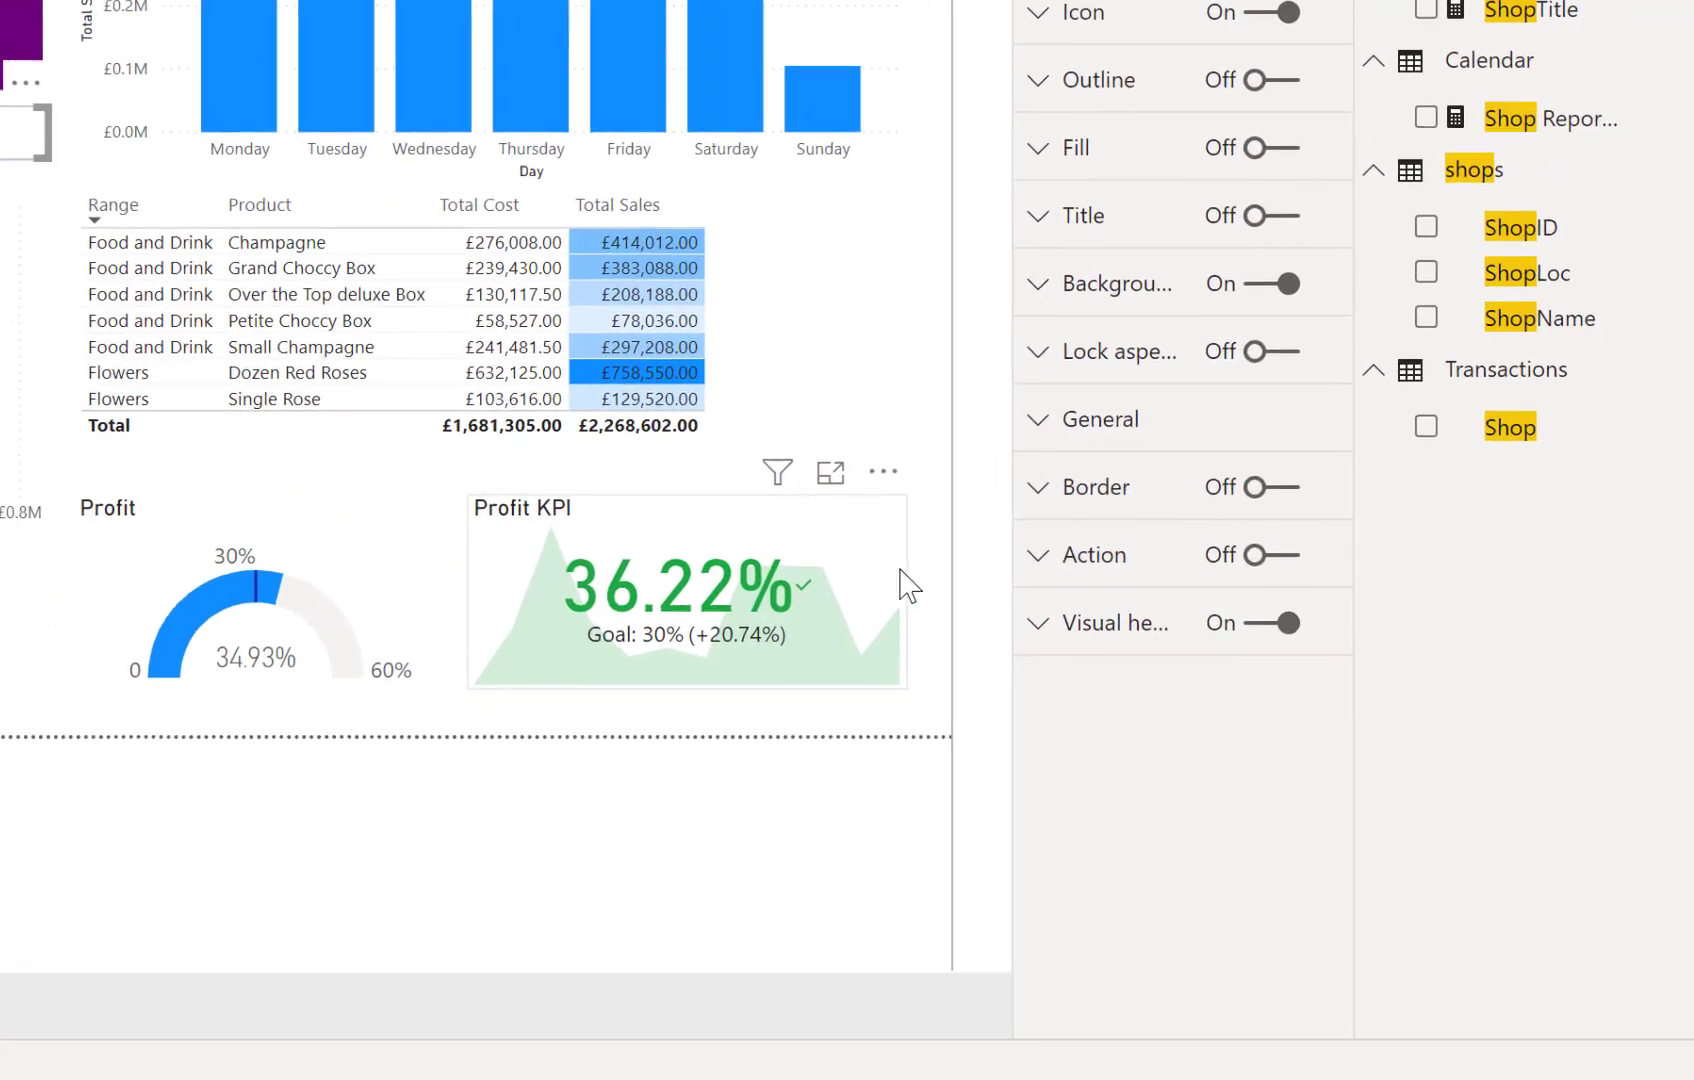
click(1038, 558)
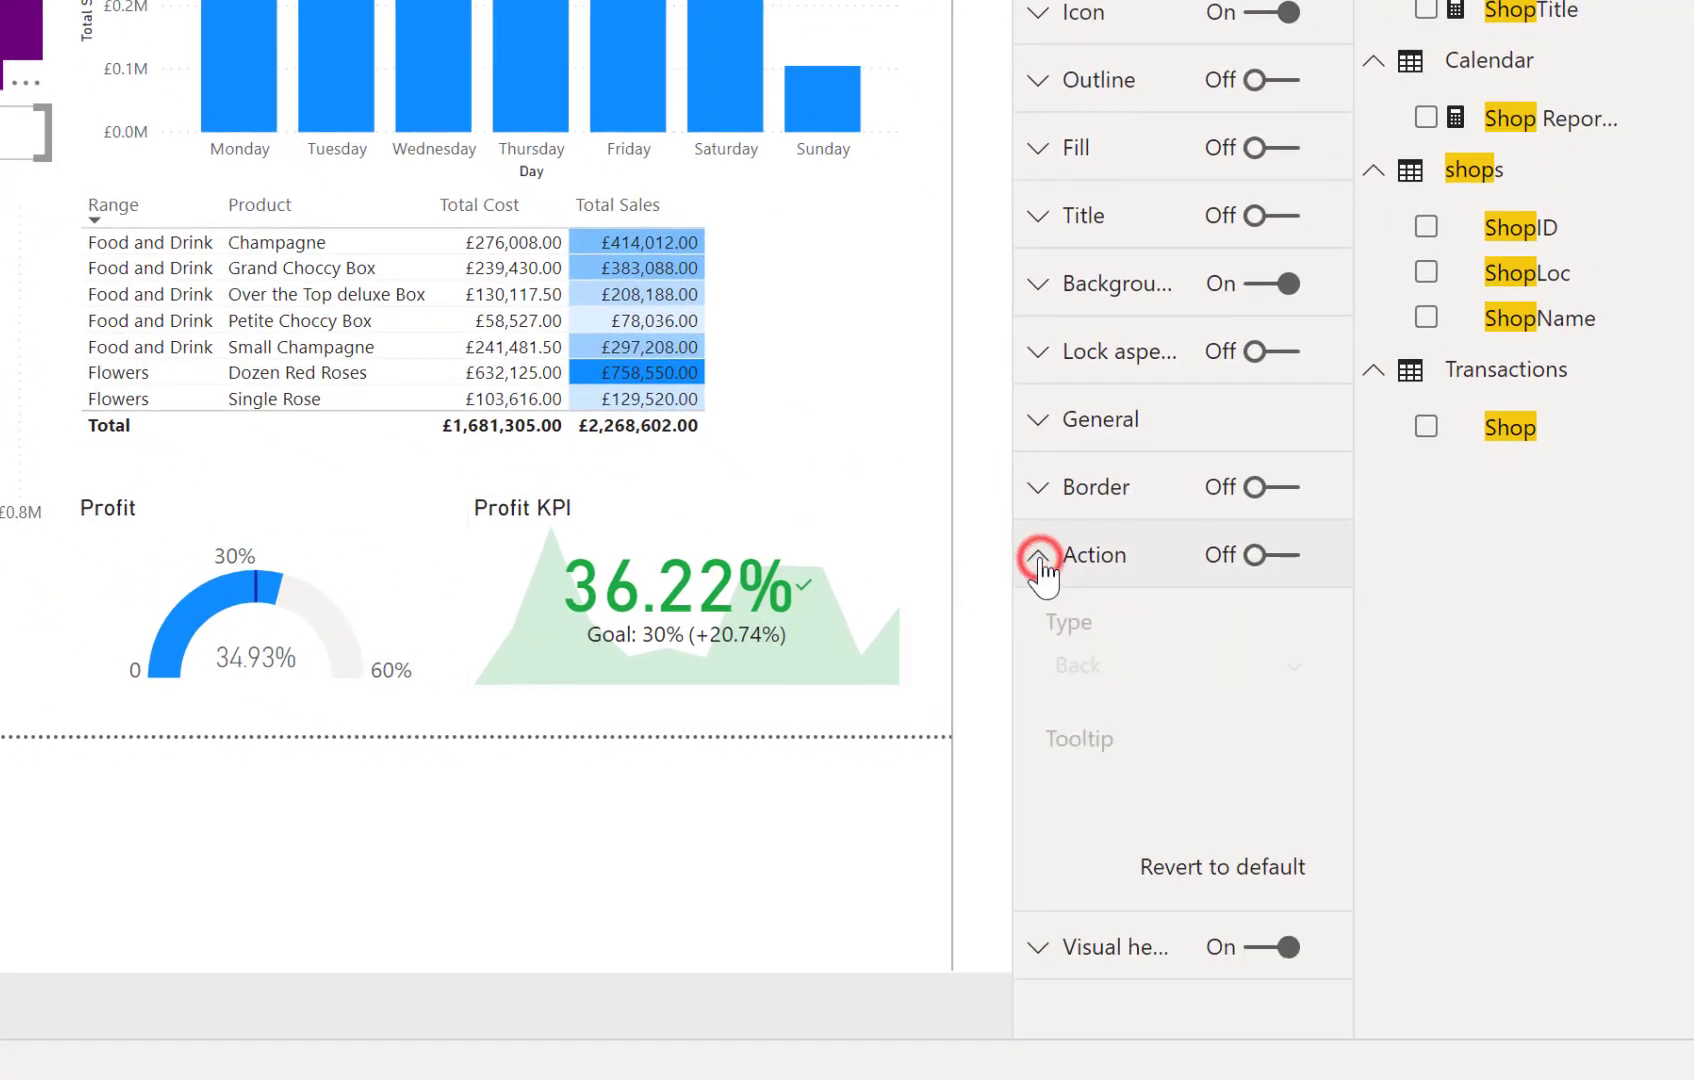
click(1277, 556)
click(1180, 666)
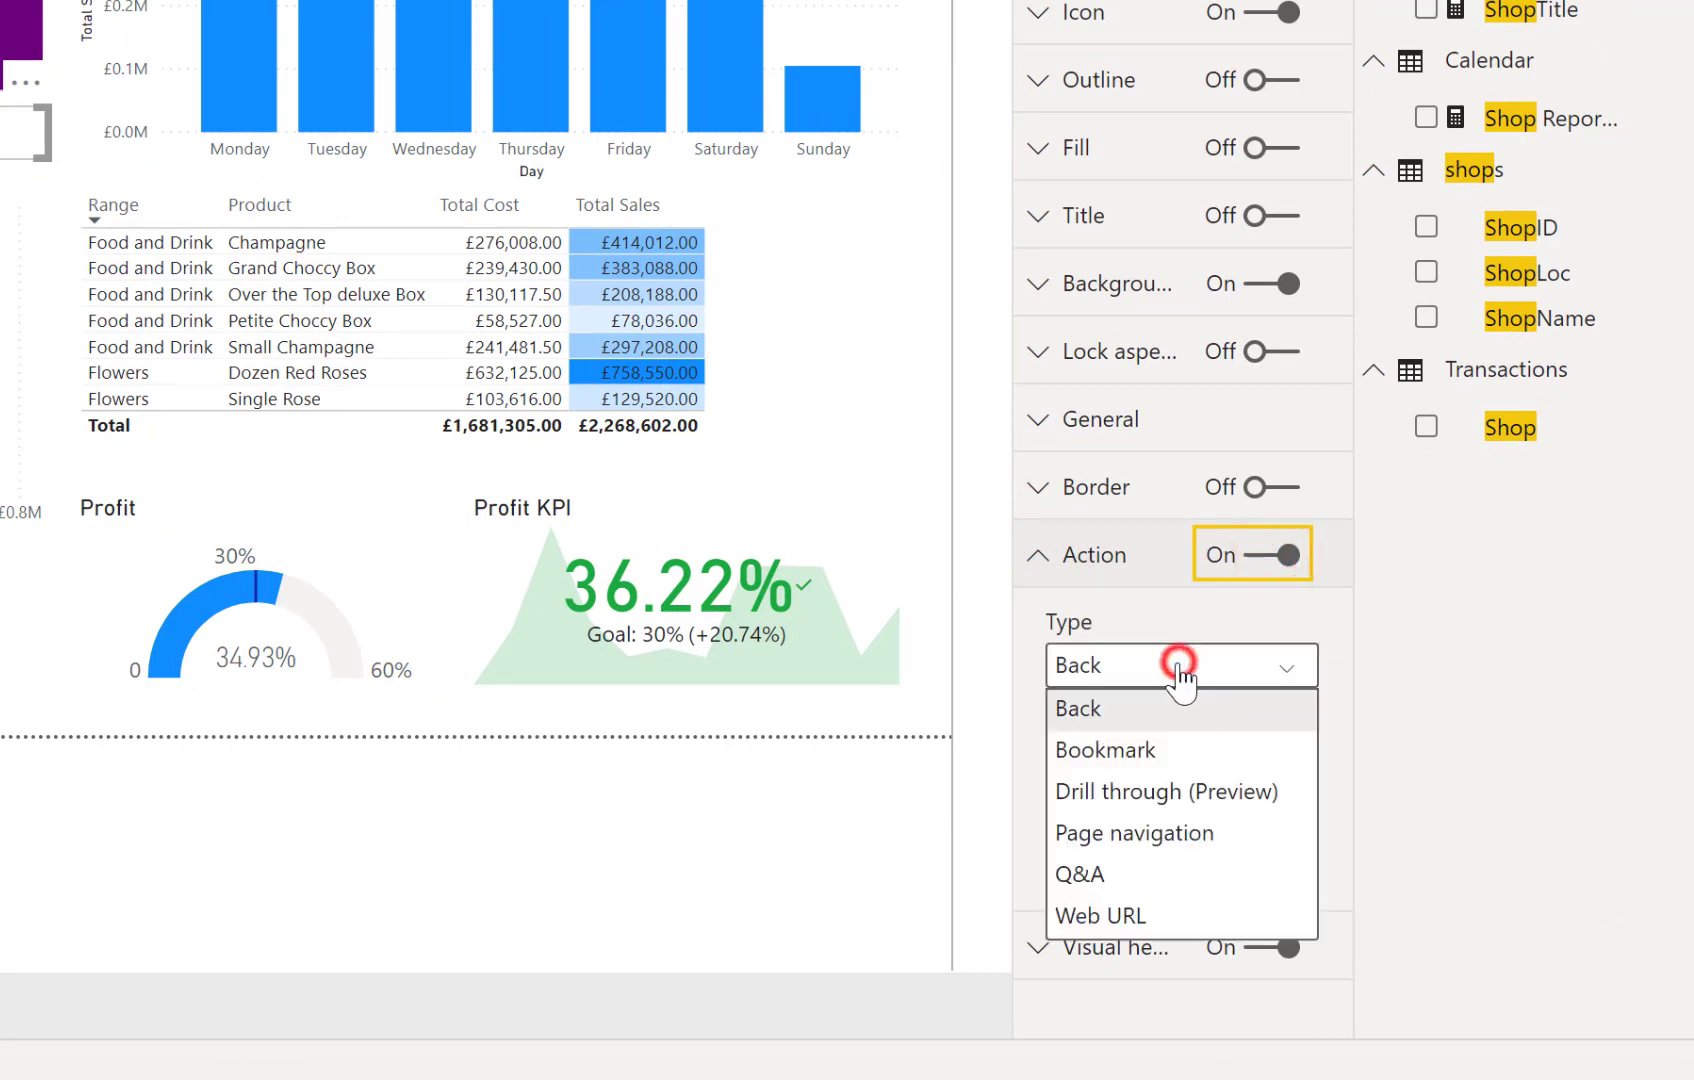
click(1153, 793)
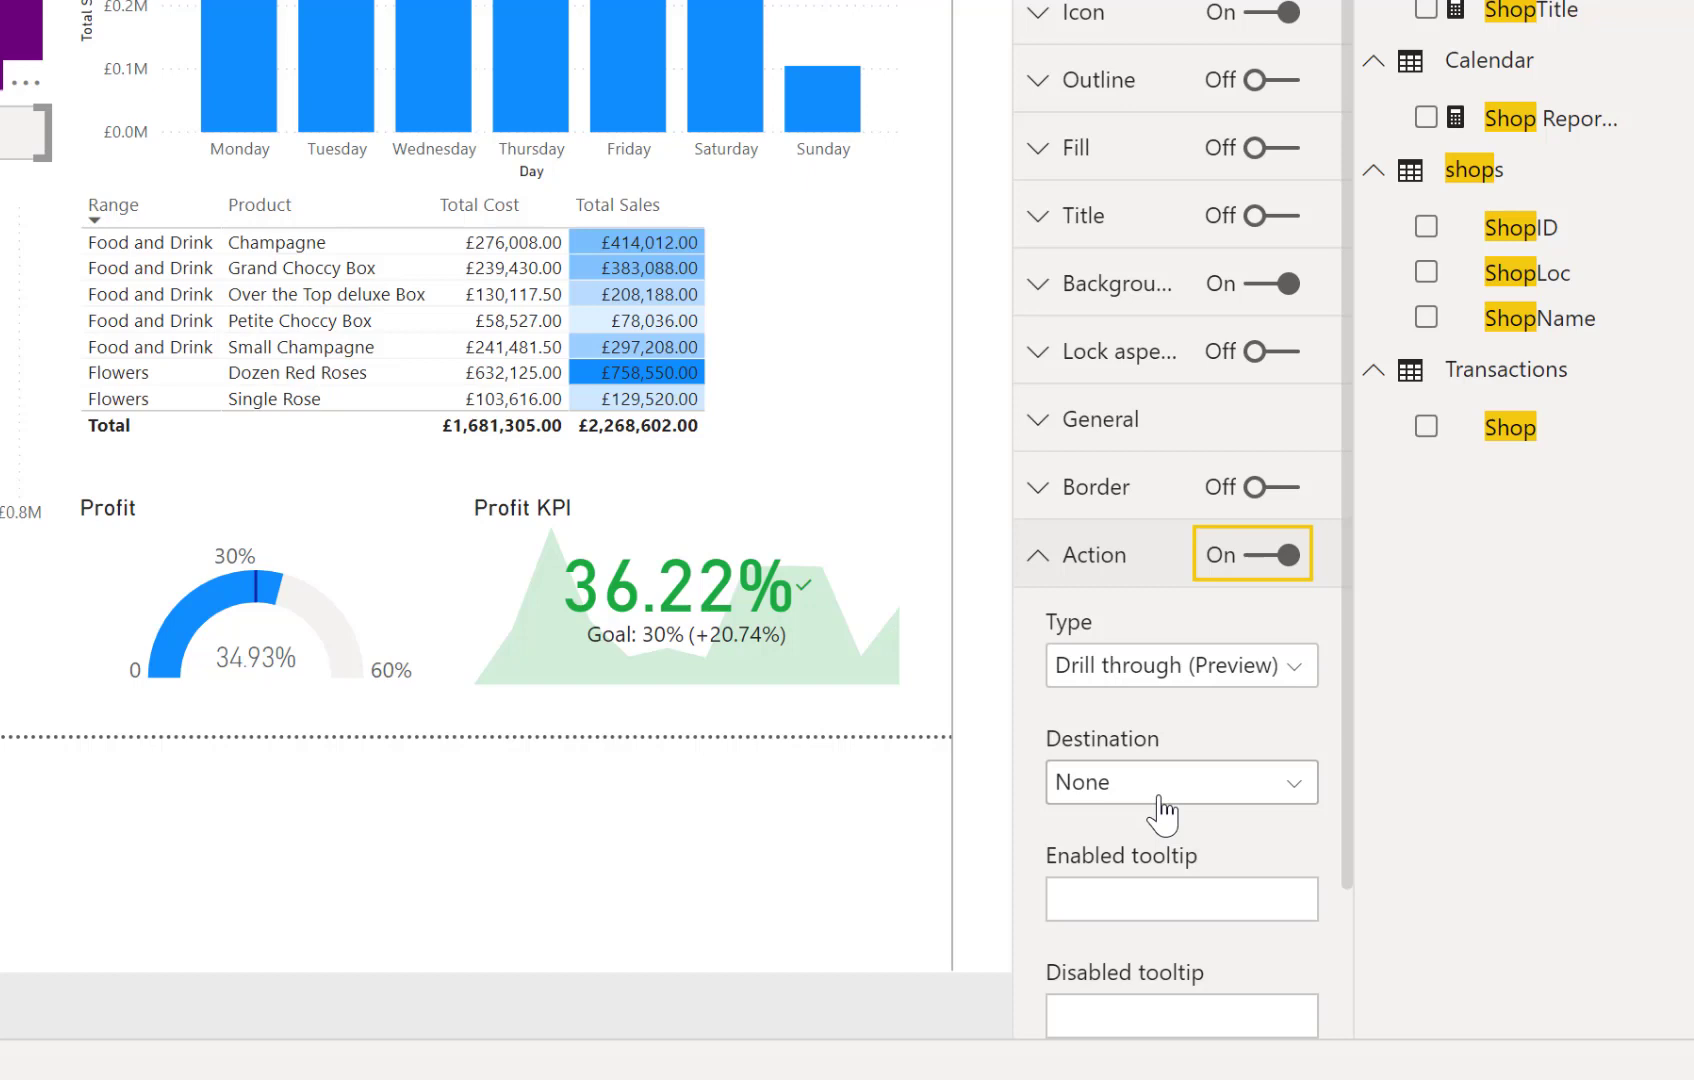
click(1160, 800)
click(1150, 870)
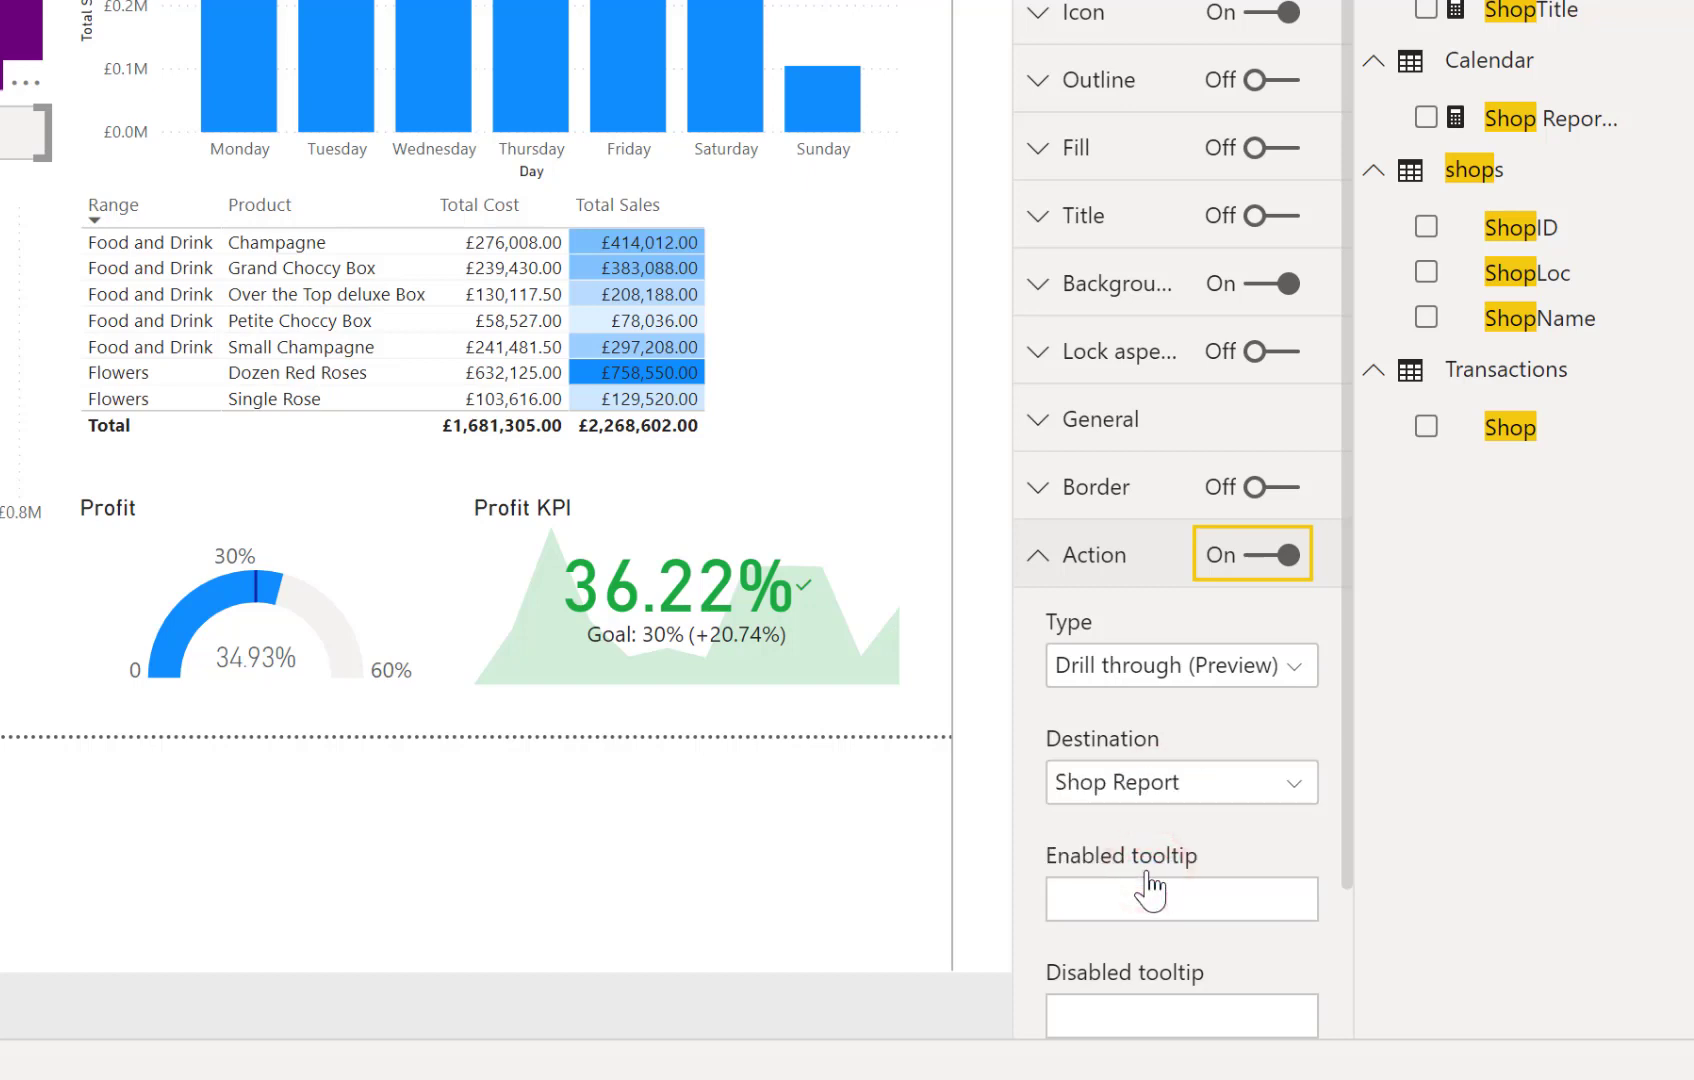
Set the button's disabled tooltip to 'No shop selected'
scroll(1152, 880, down, 2)
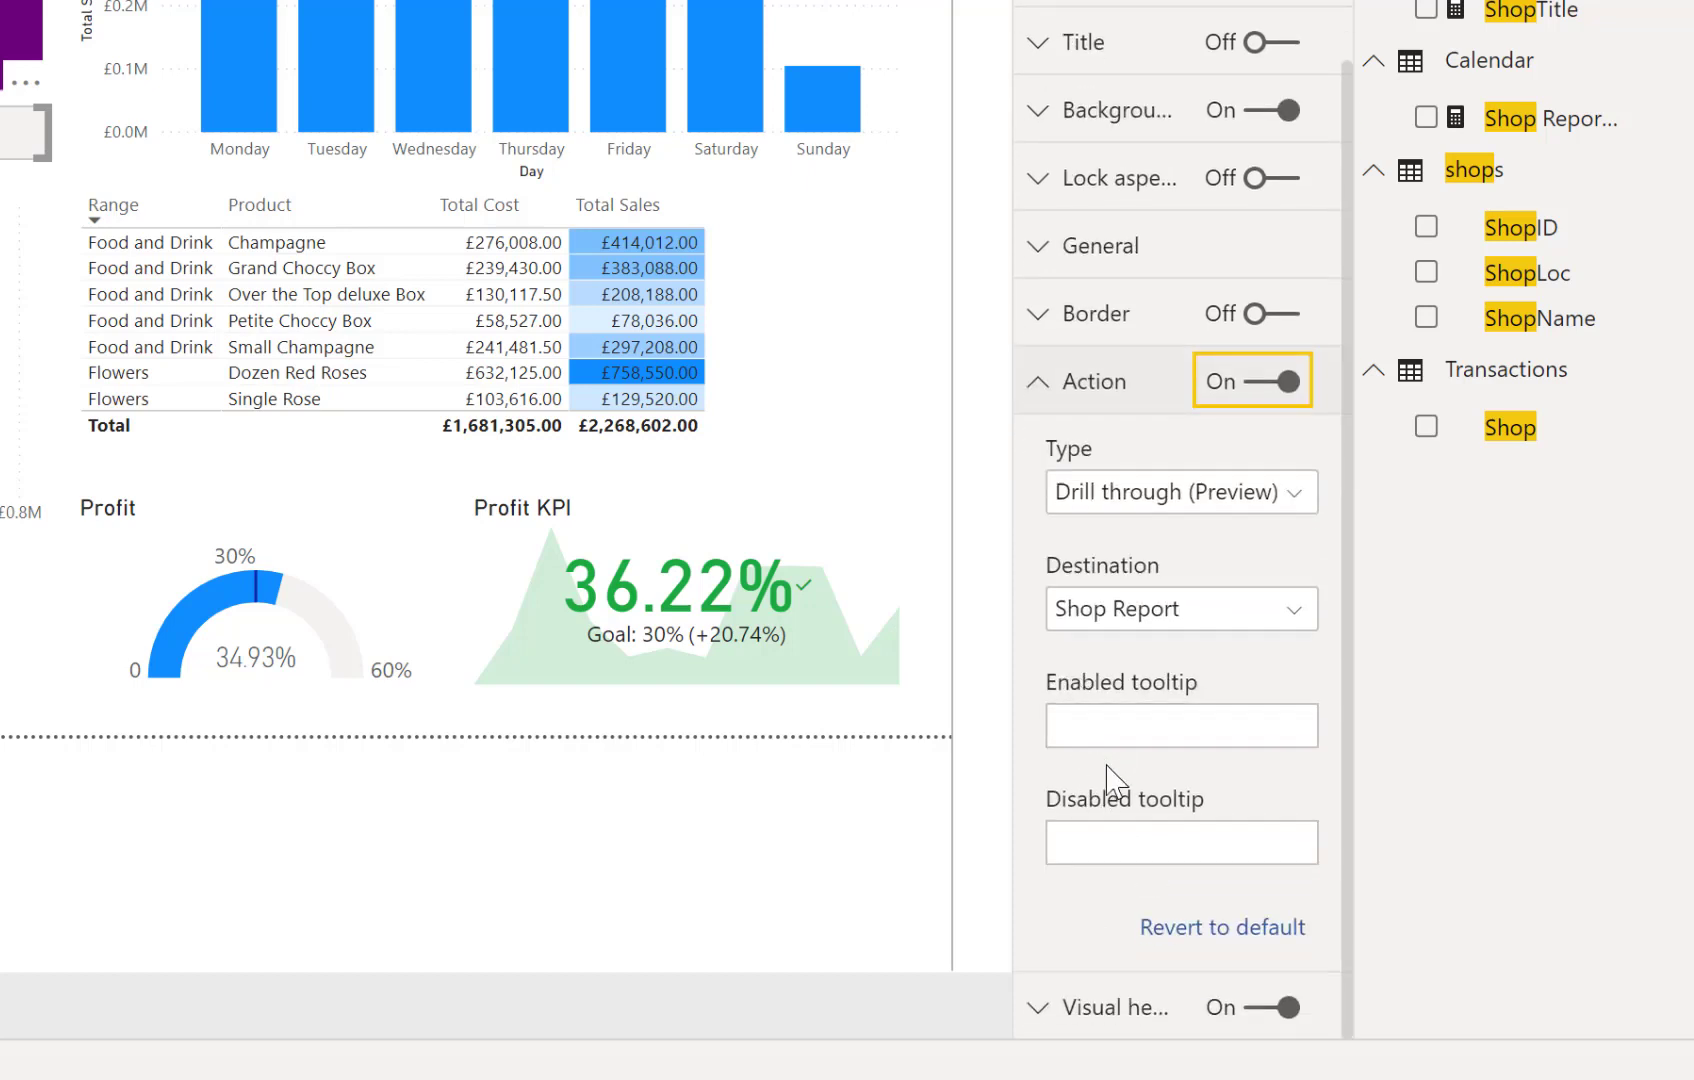
click(1089, 853)
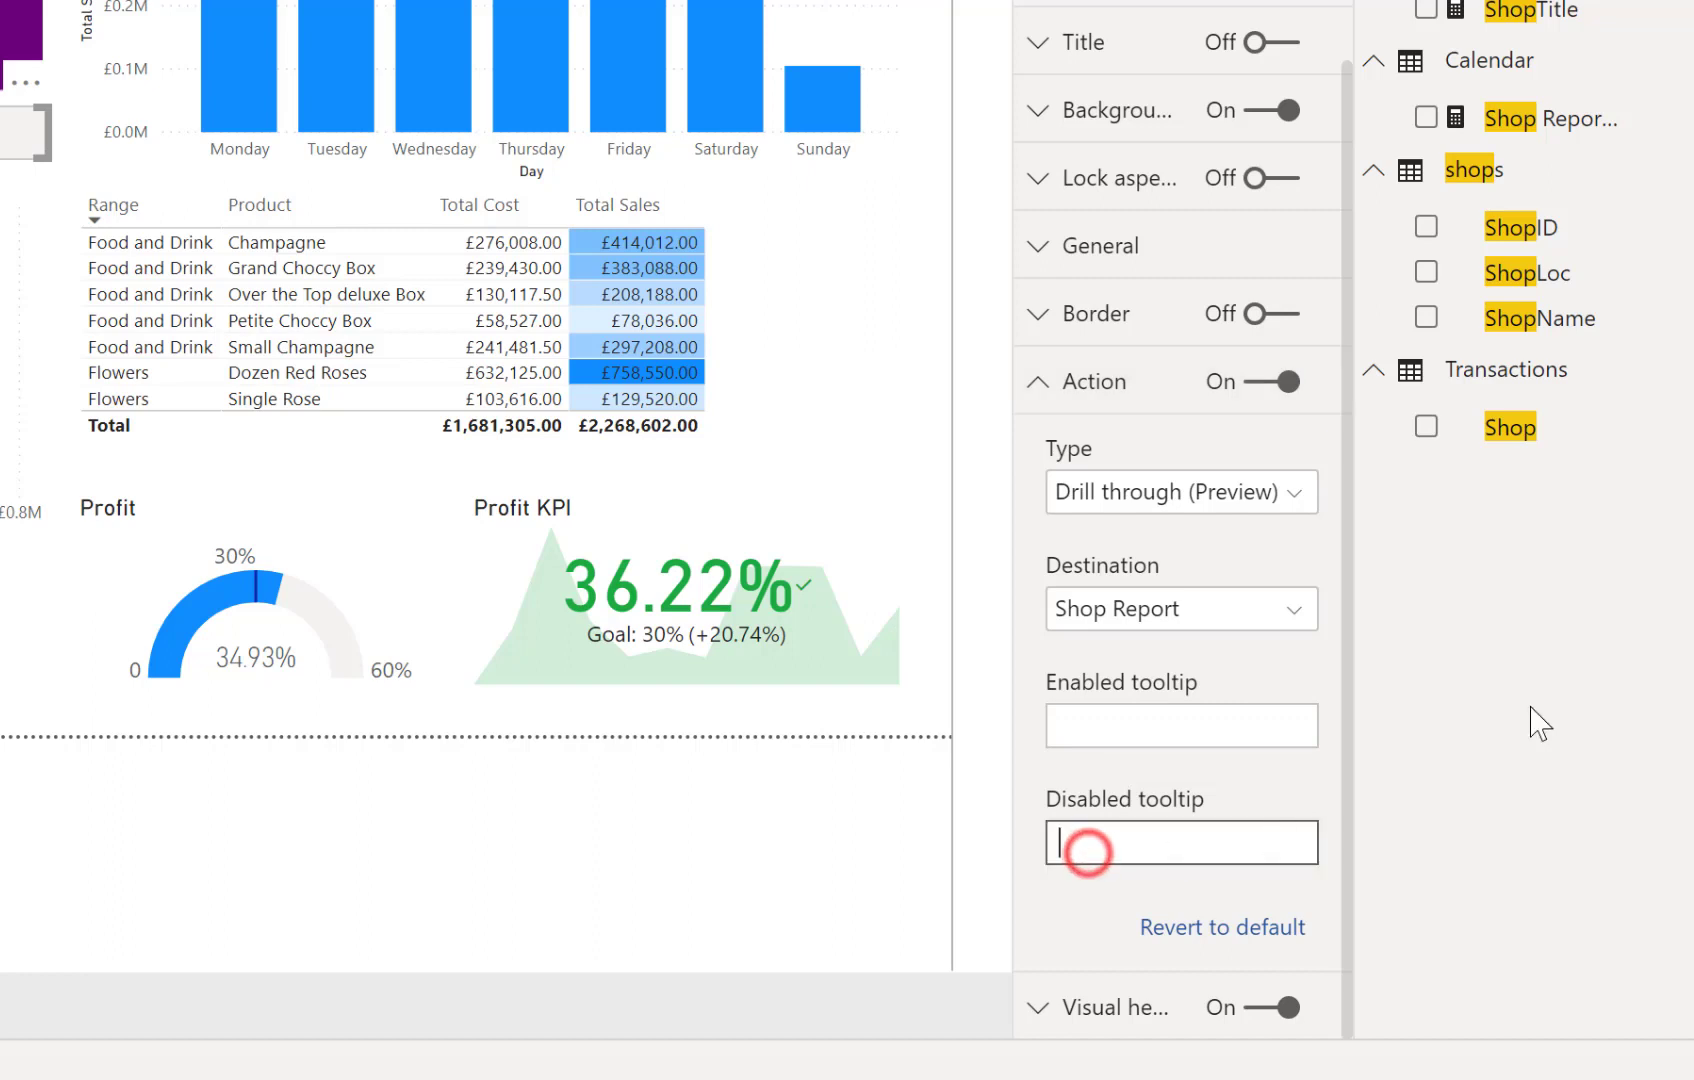
text(No)
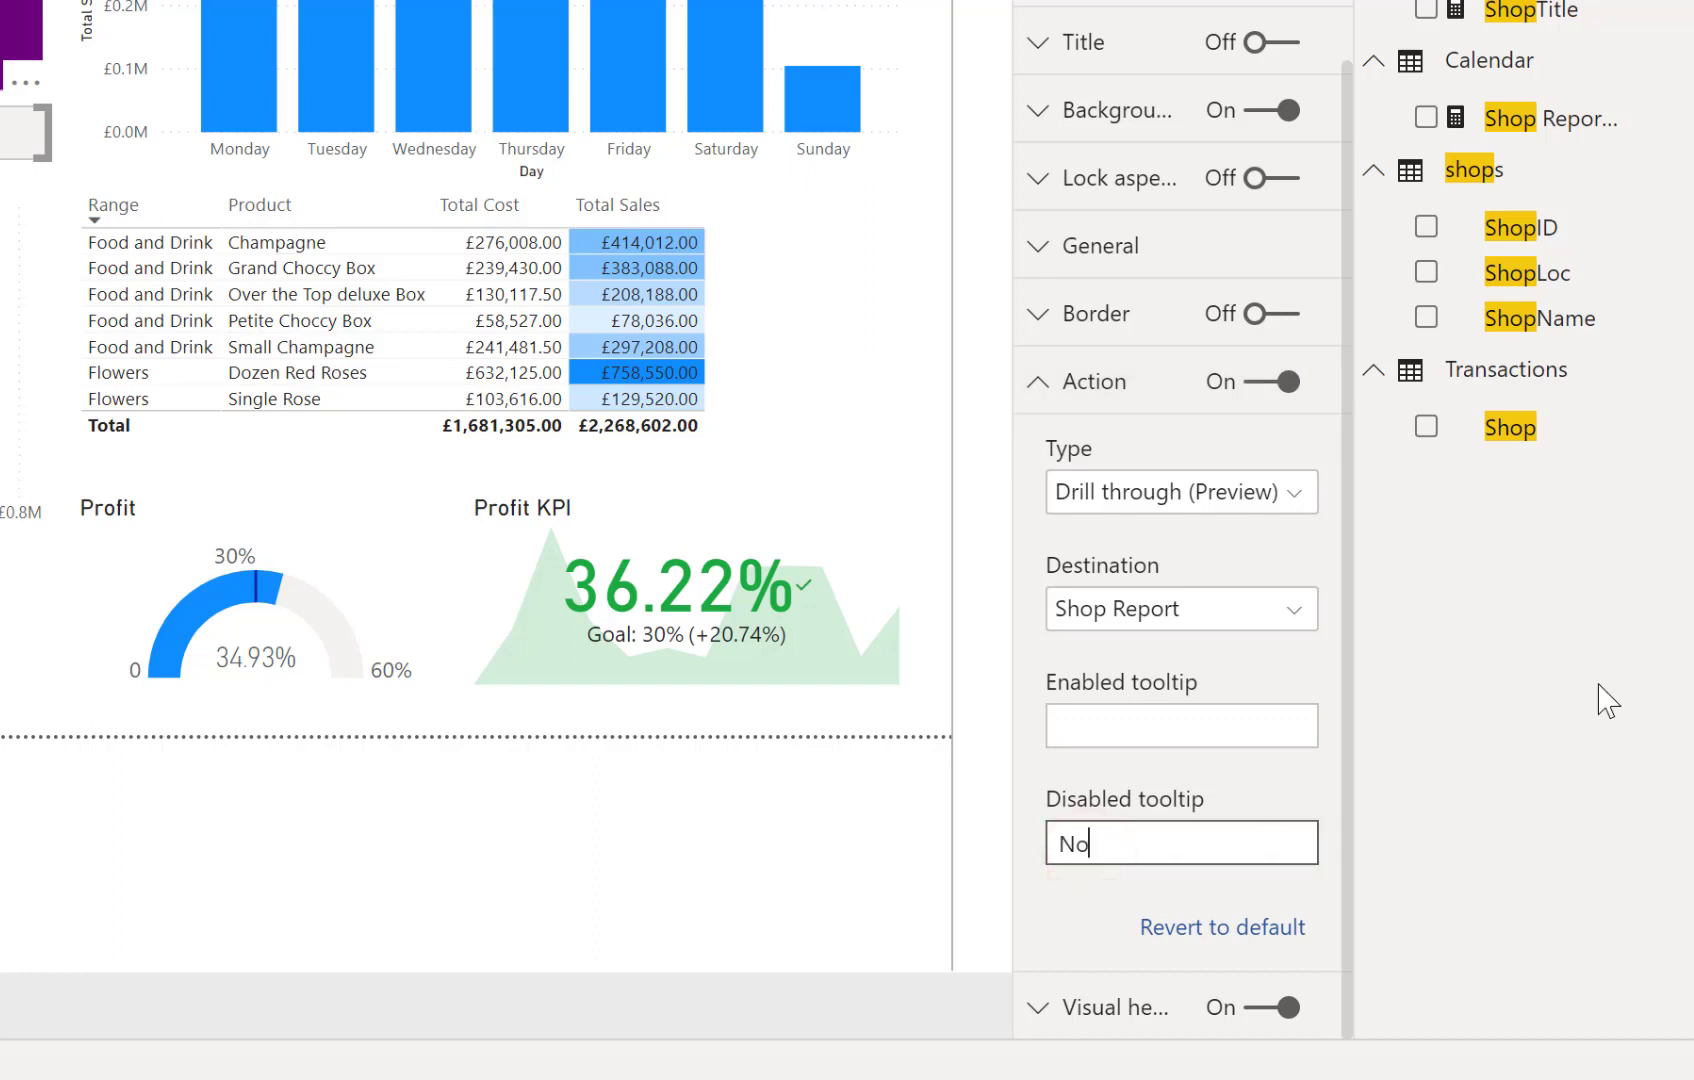
text( shop sel)
text(ected)
scroll(1215, 640, up, 2)
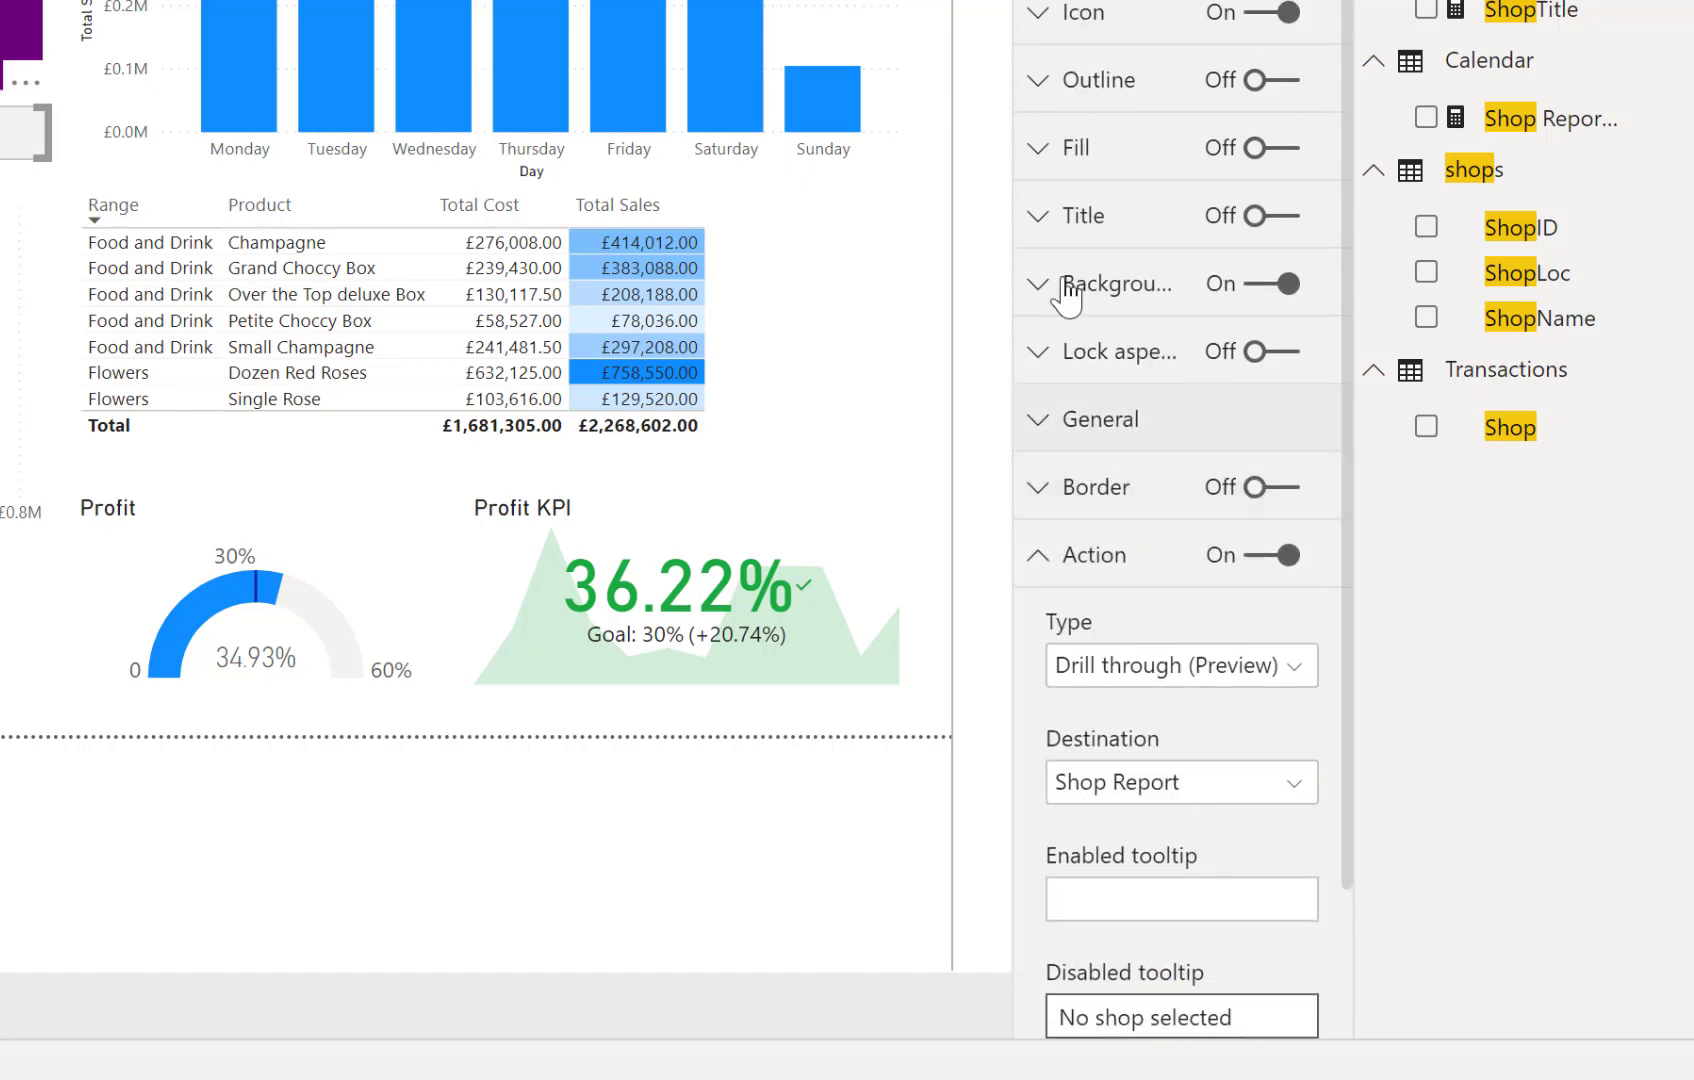
Turn on the arrow button's text and set it by field value to Shop Report Title
click(1270, 183)
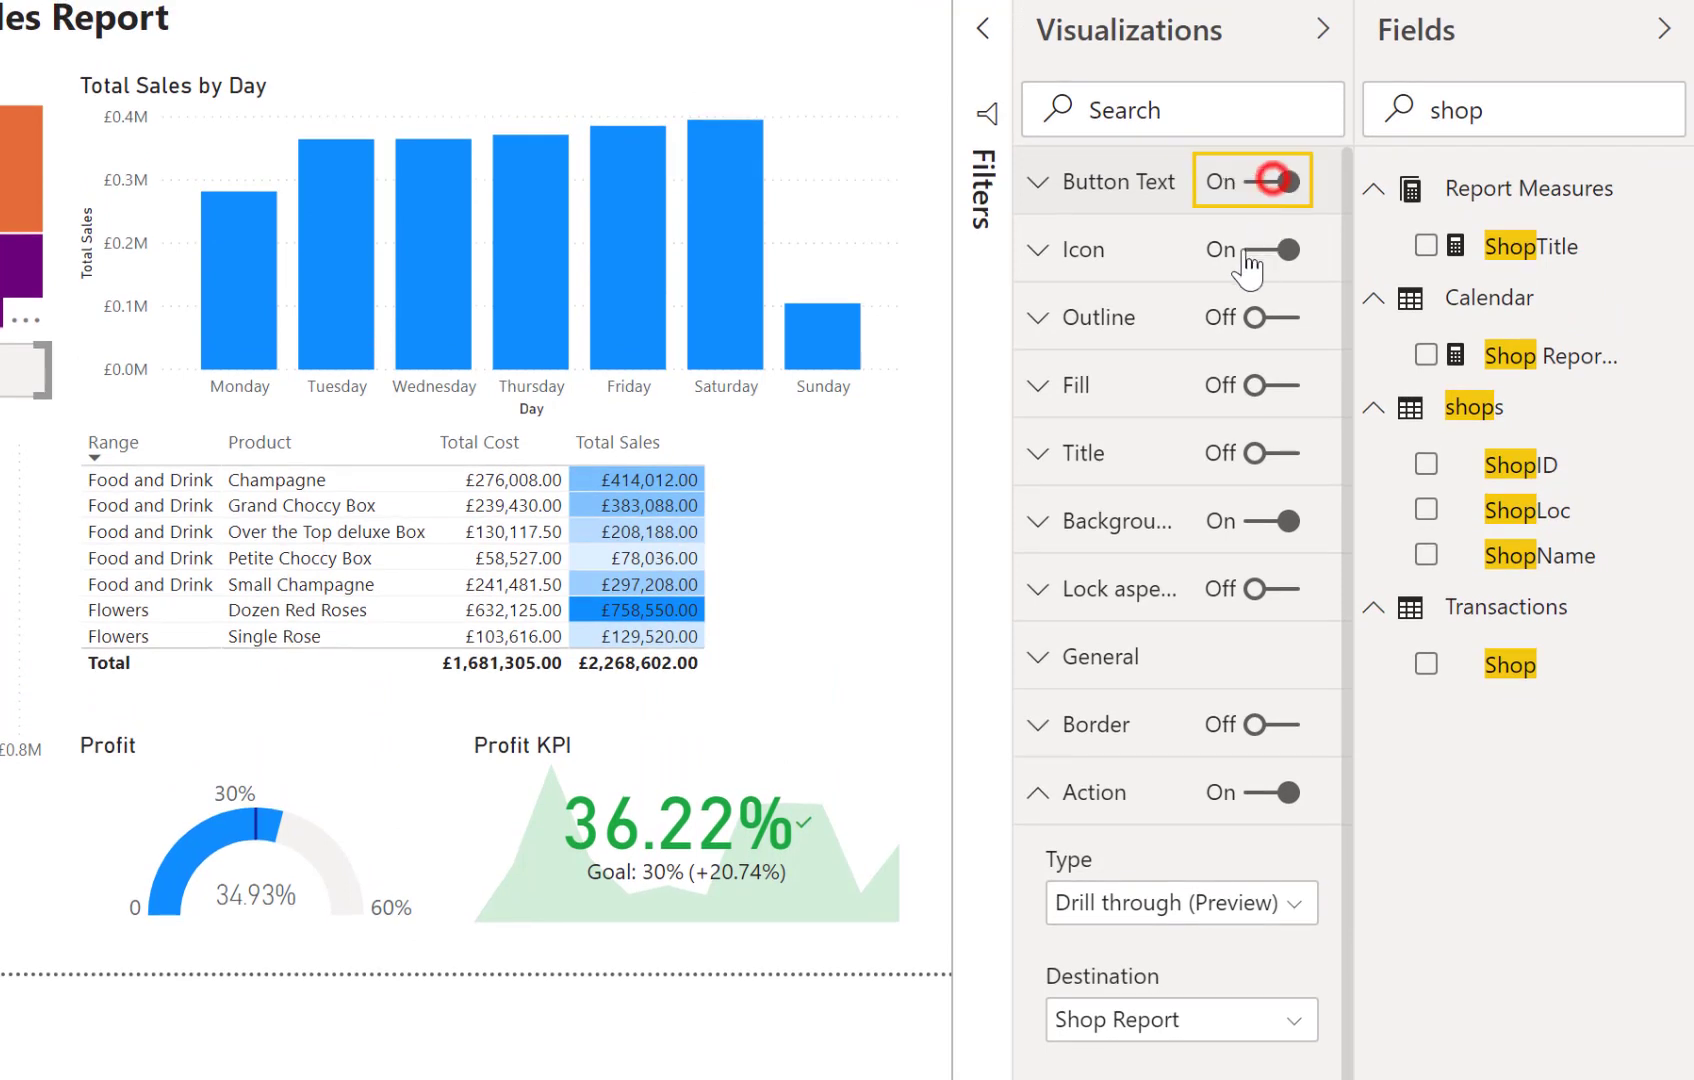
click(1036, 183)
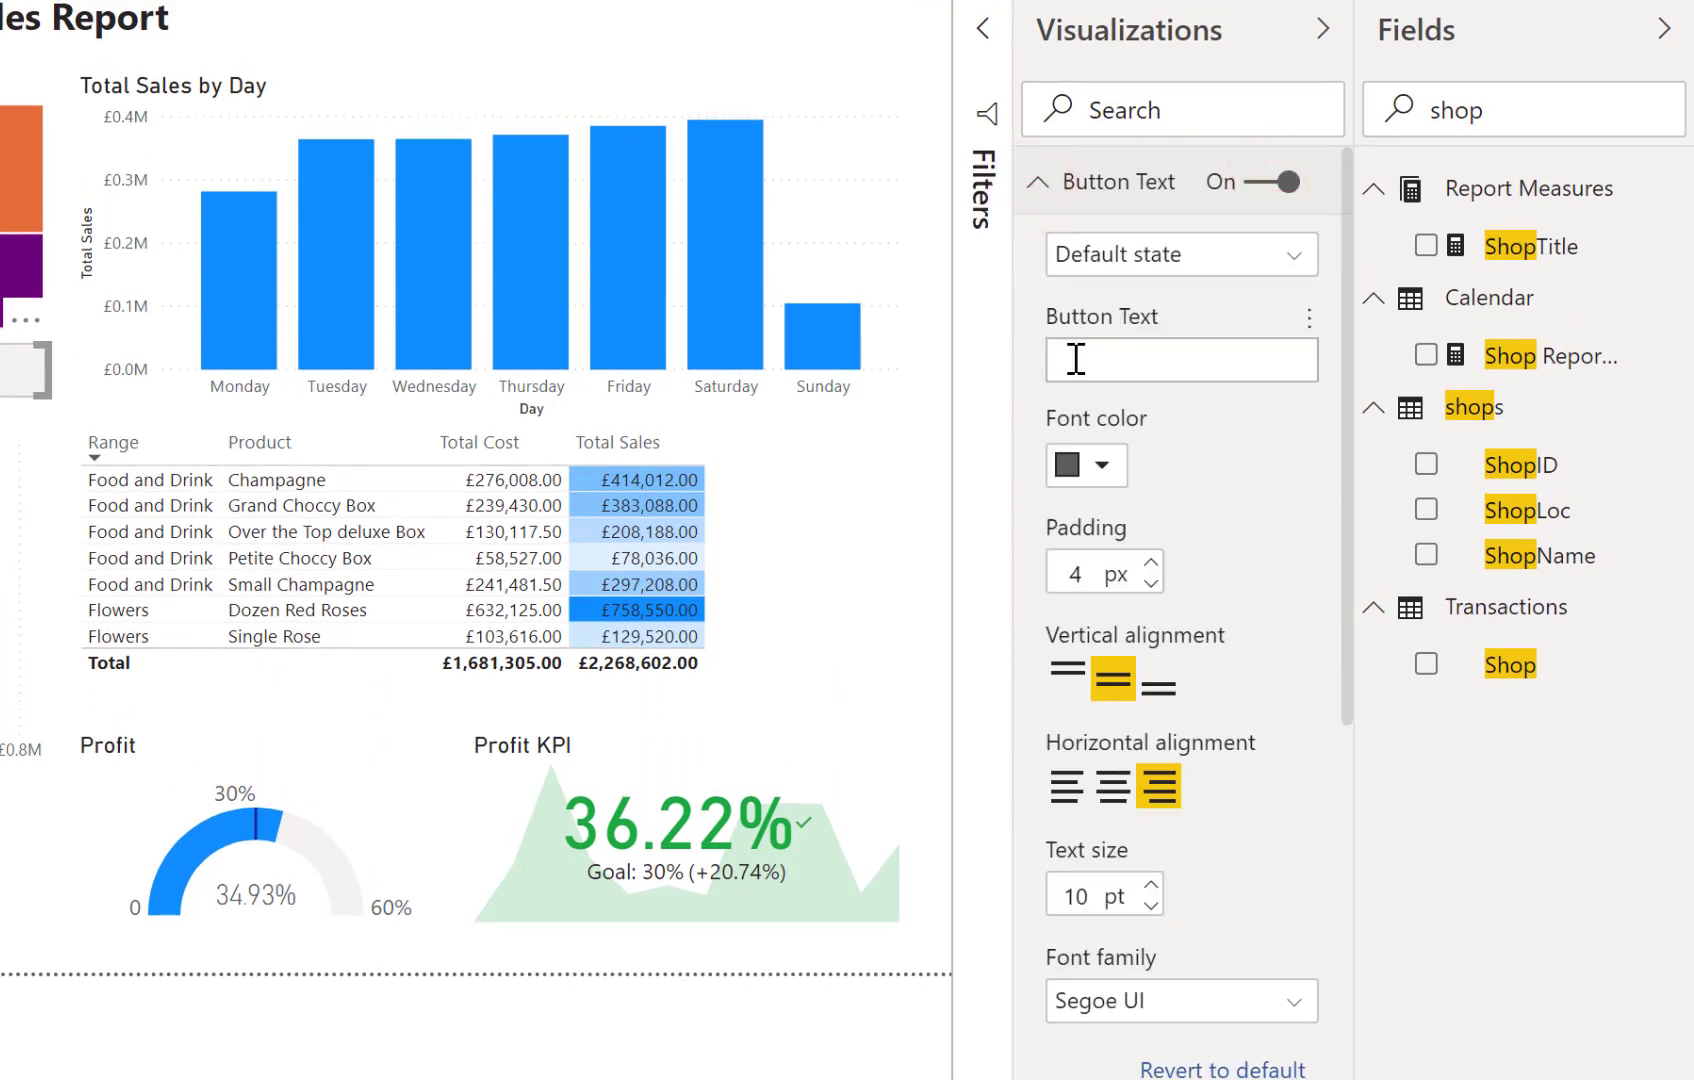
right_click(1075, 358)
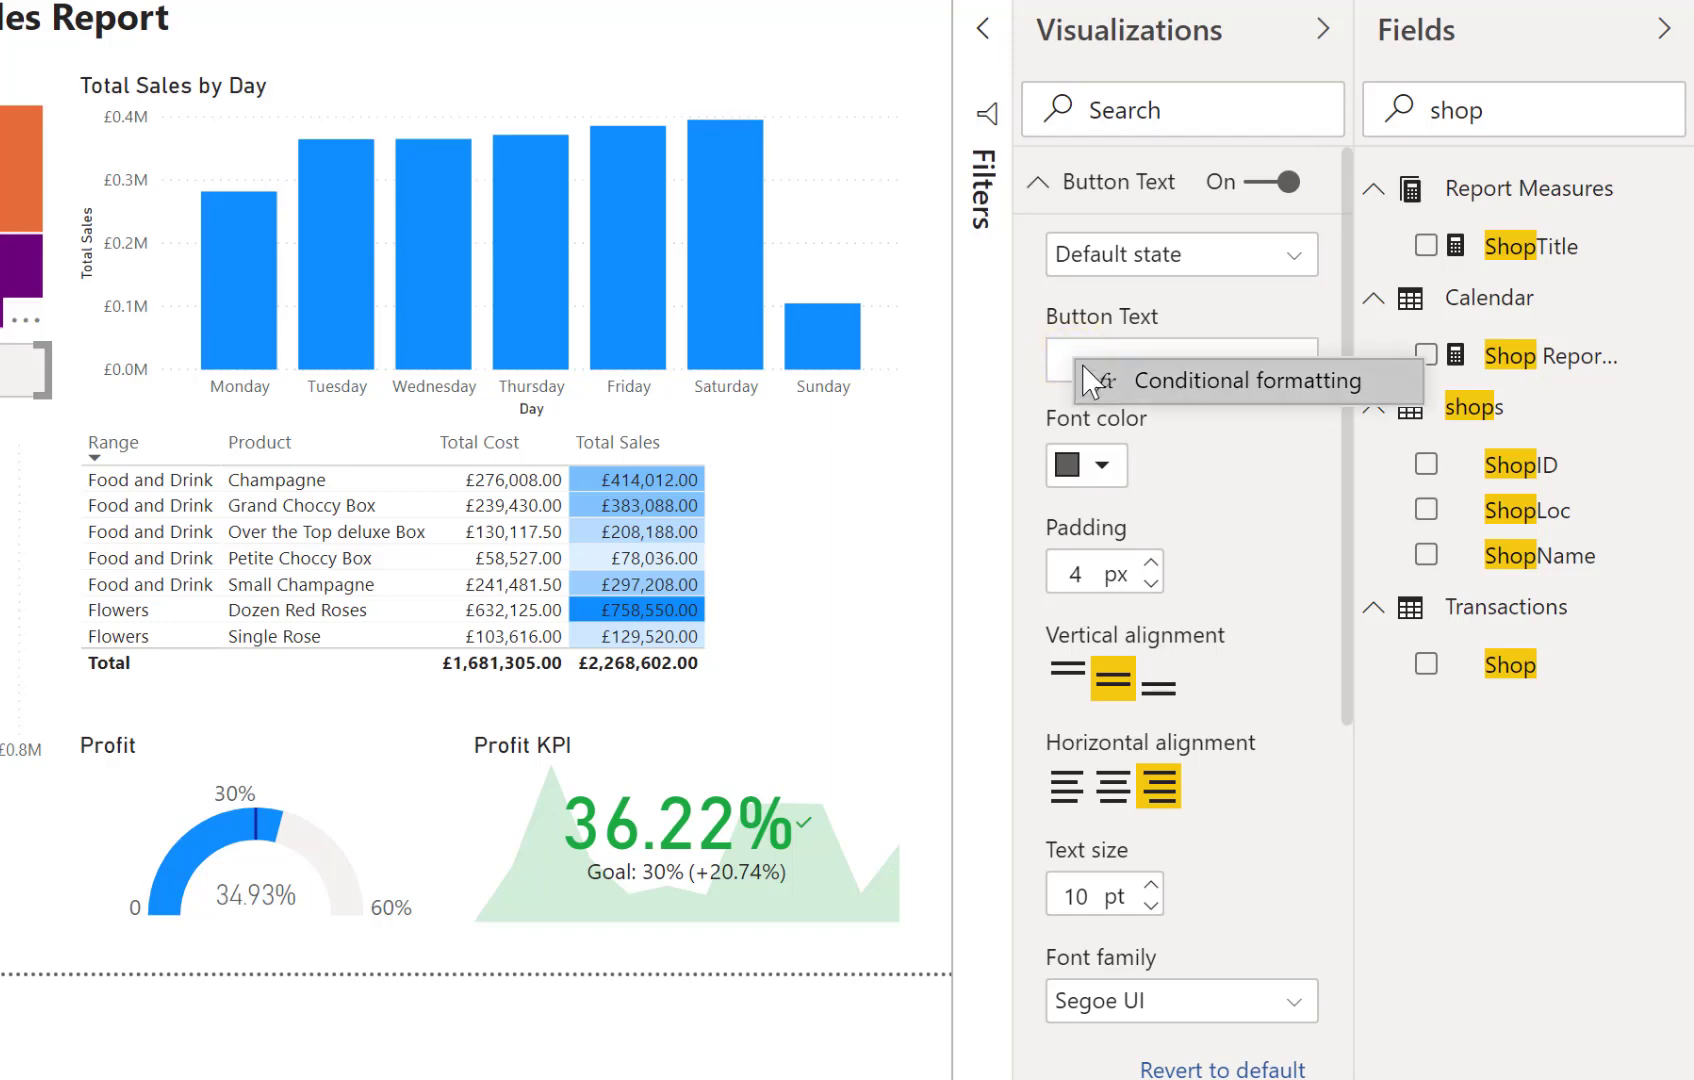
click(1135, 388)
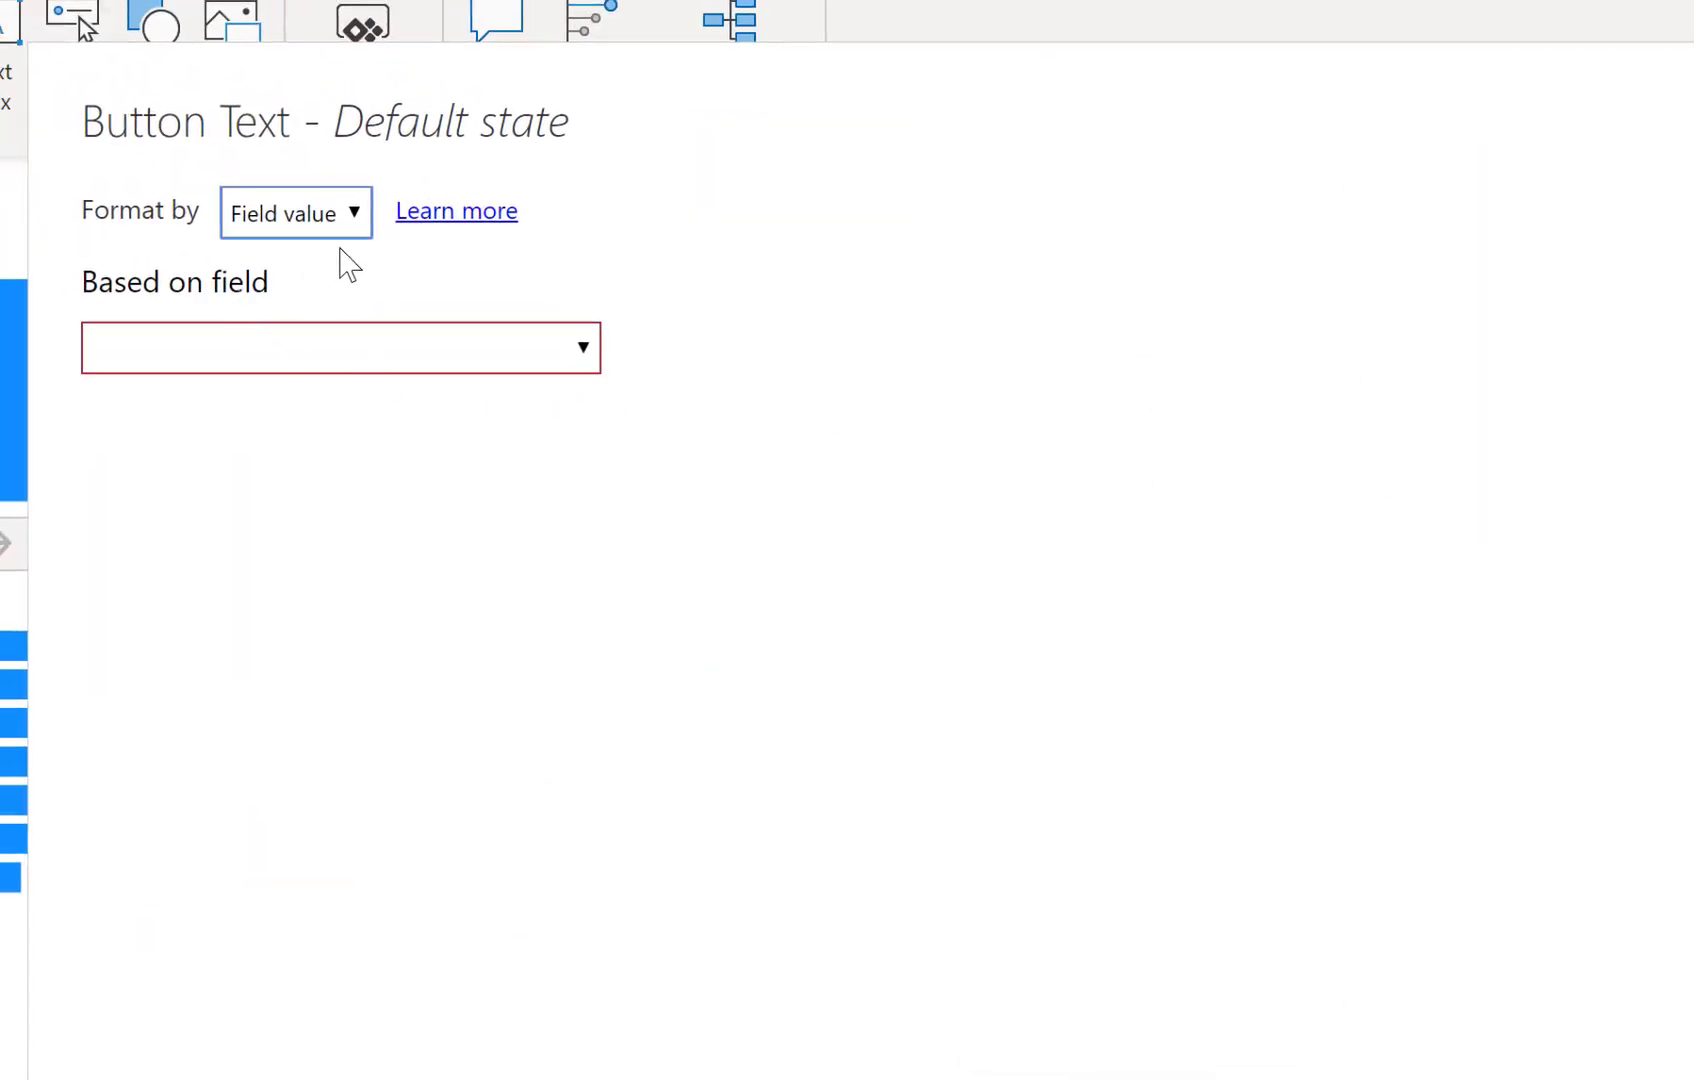
click(217, 343)
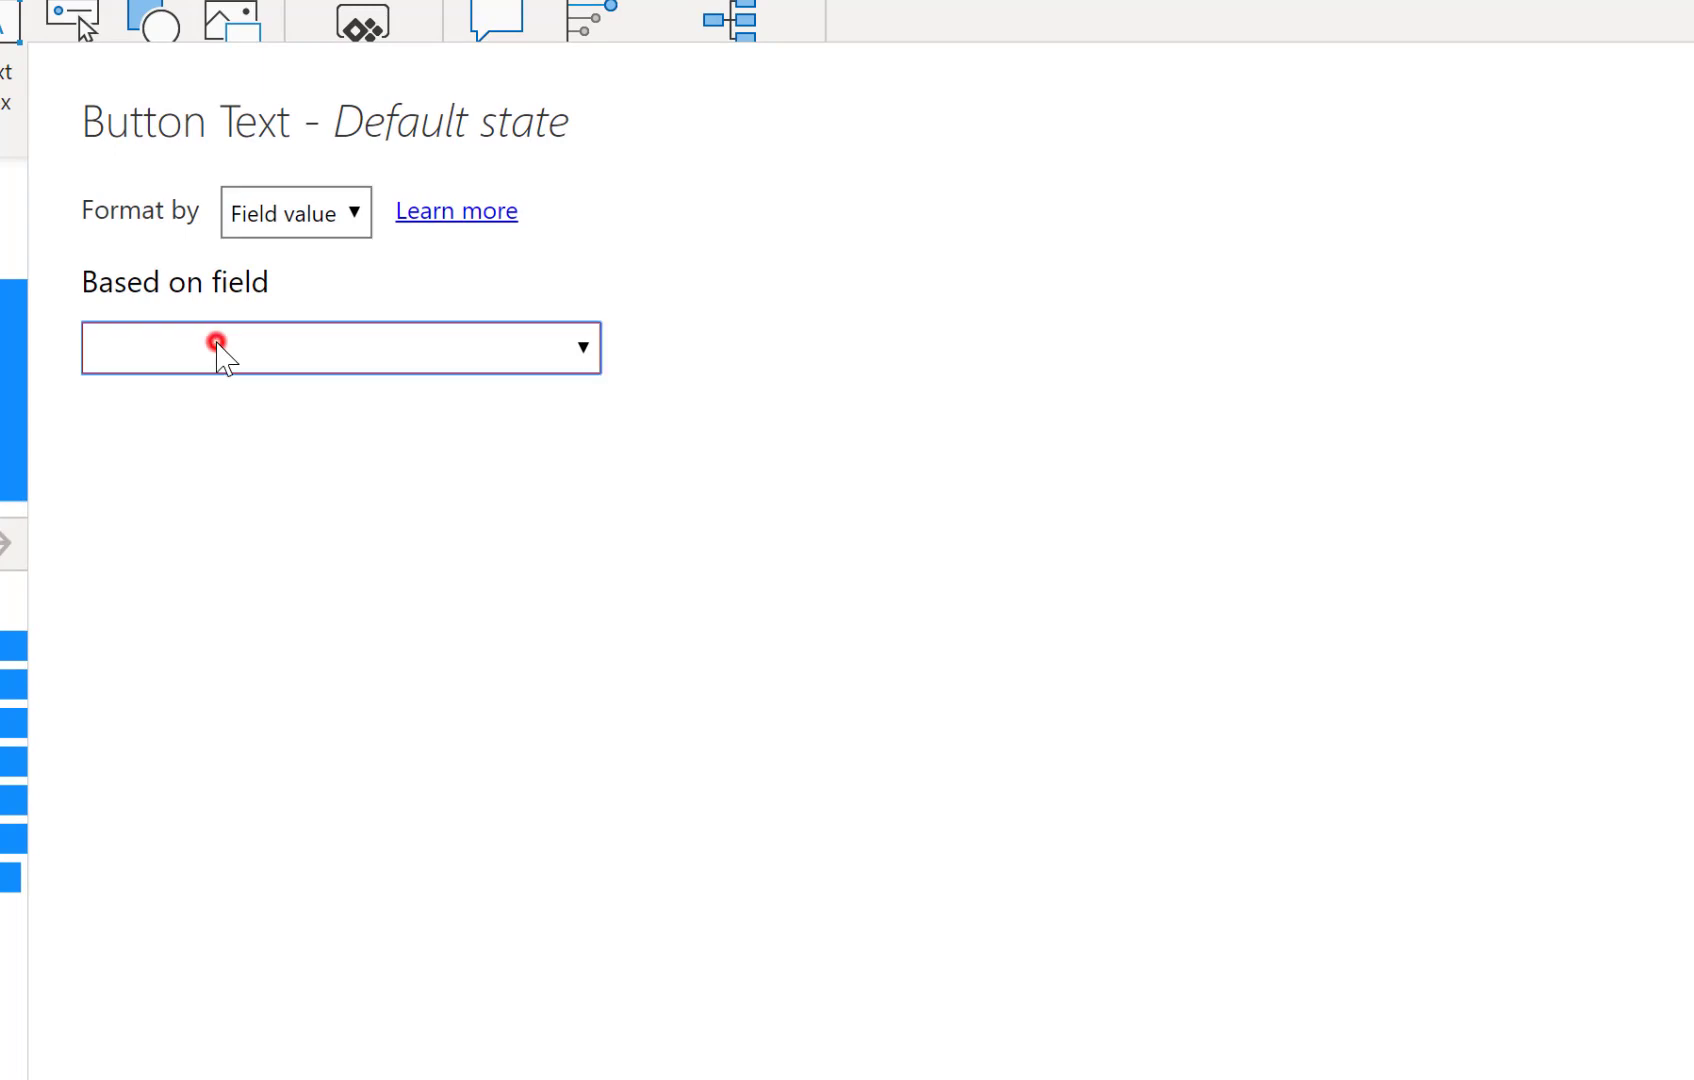
click(222, 417)
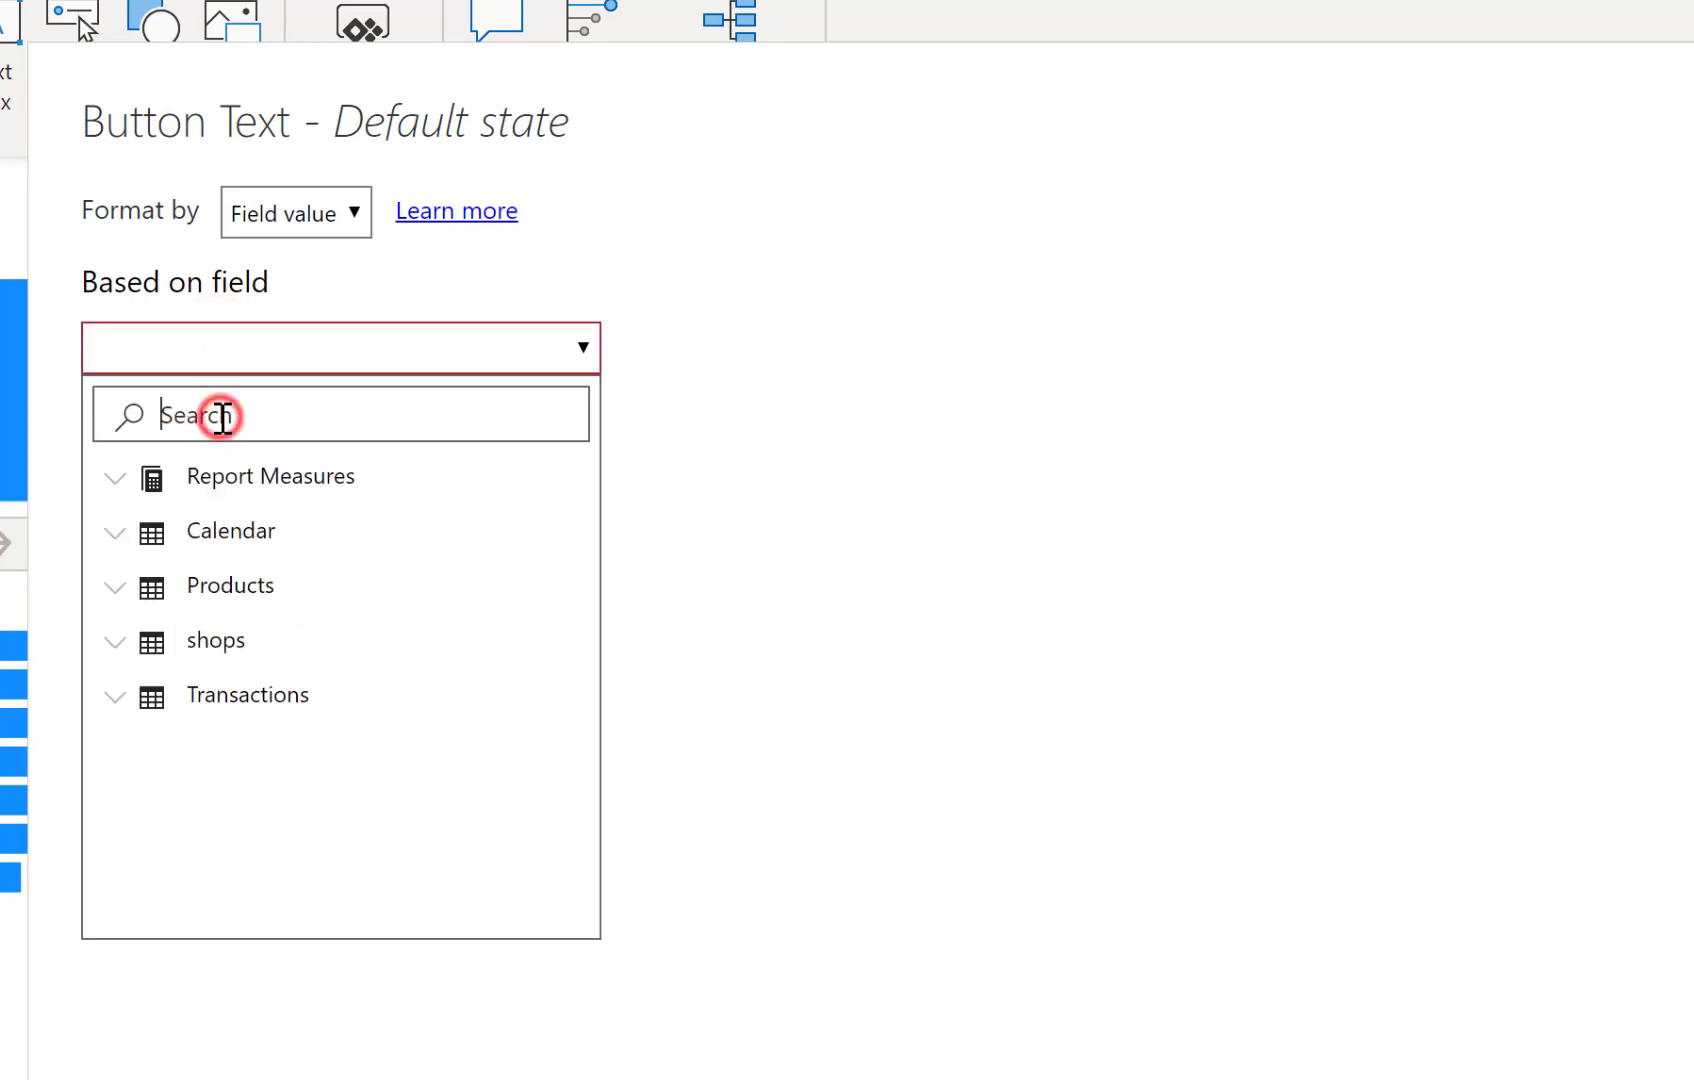
text(shop)
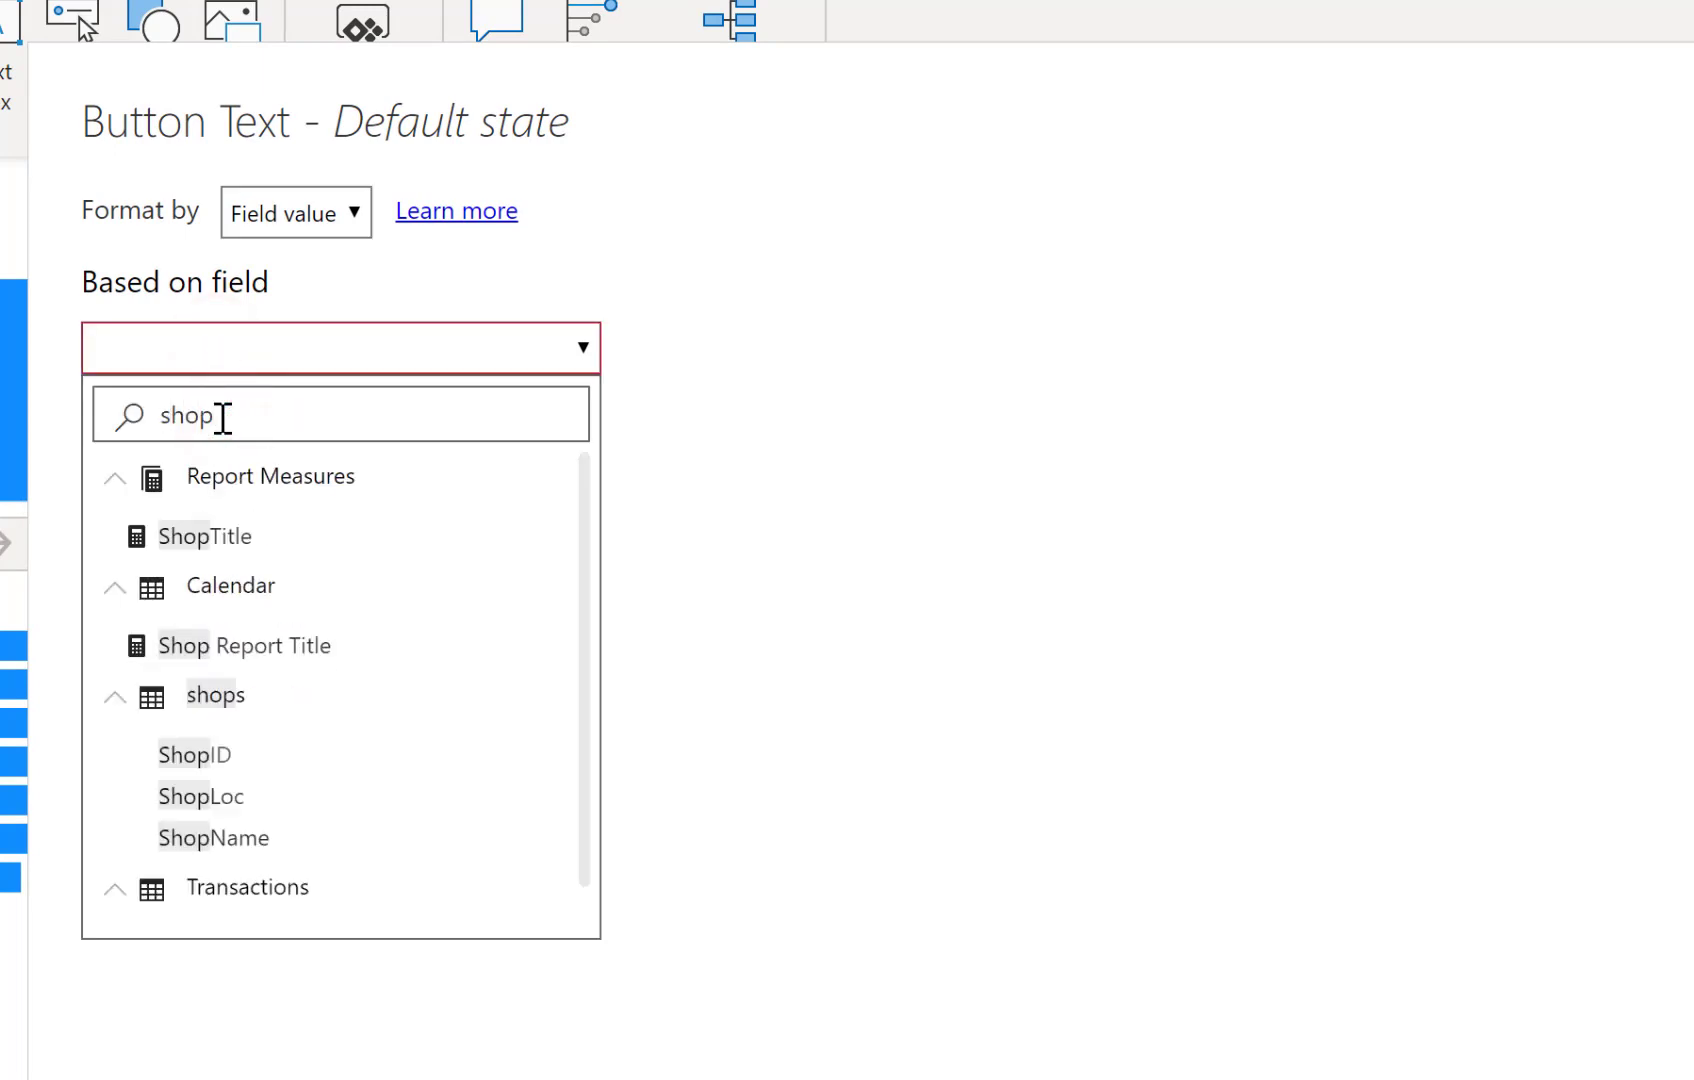
click(199, 647)
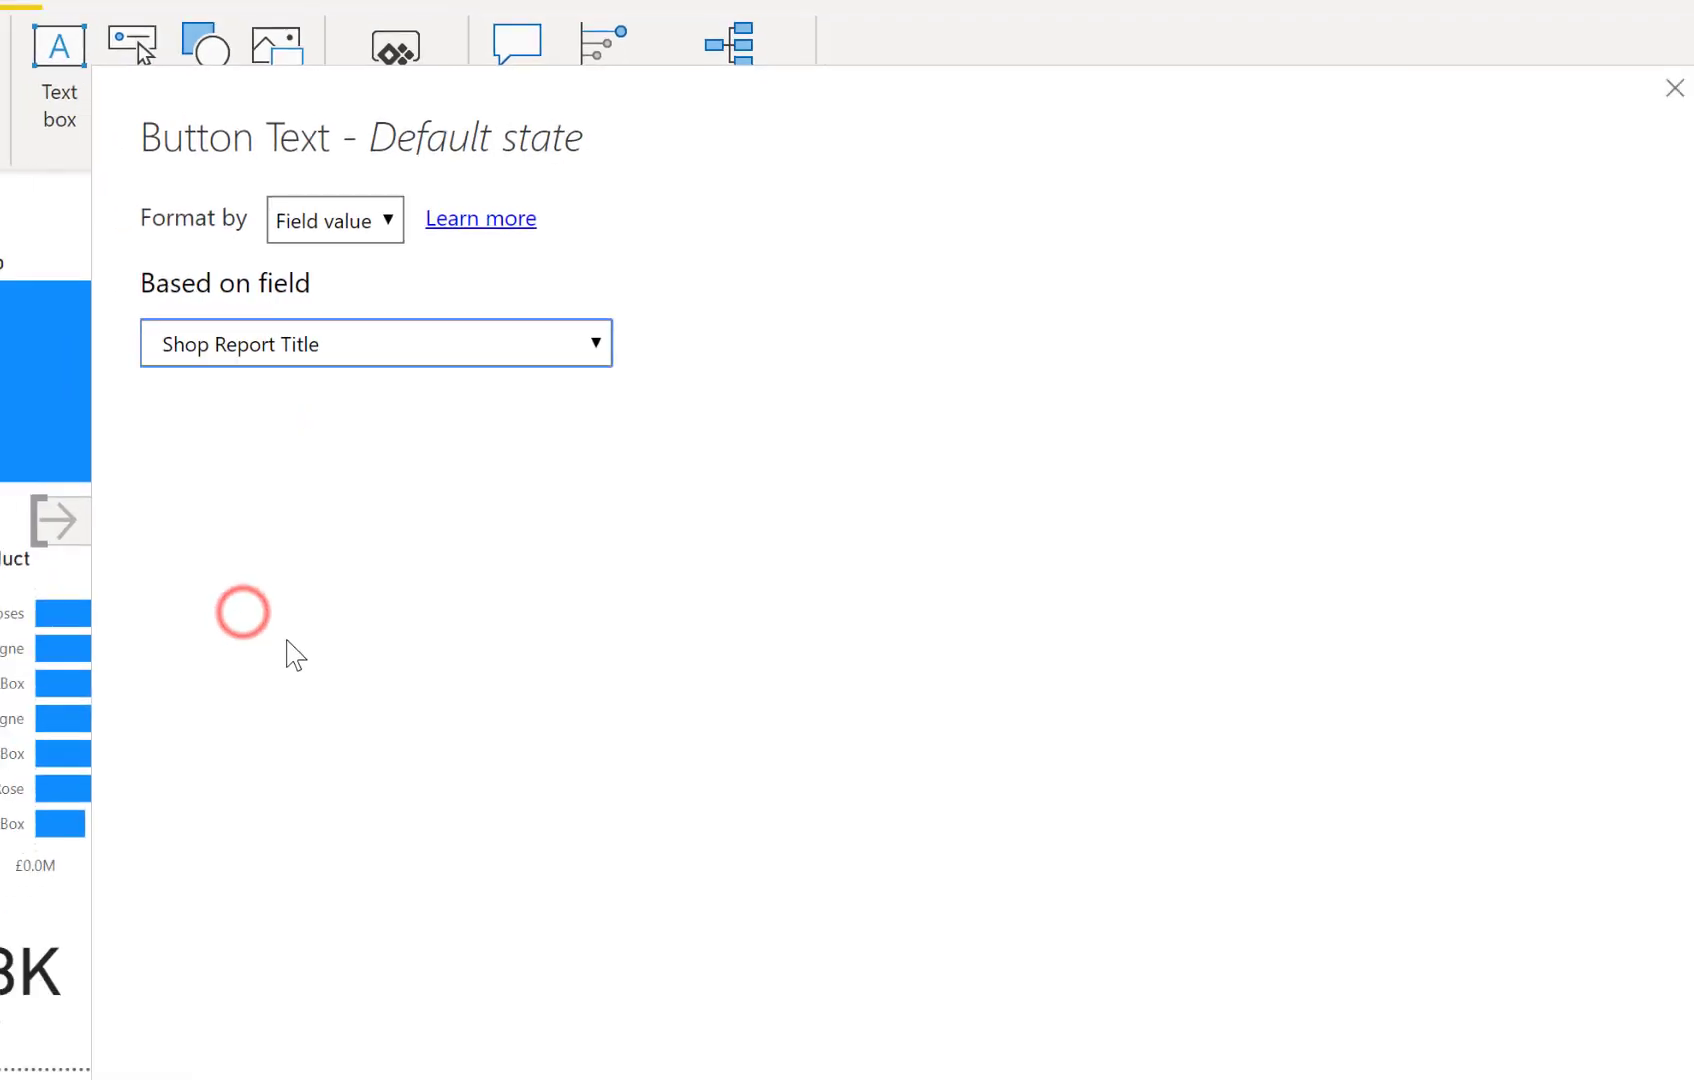
click(1255, 903)
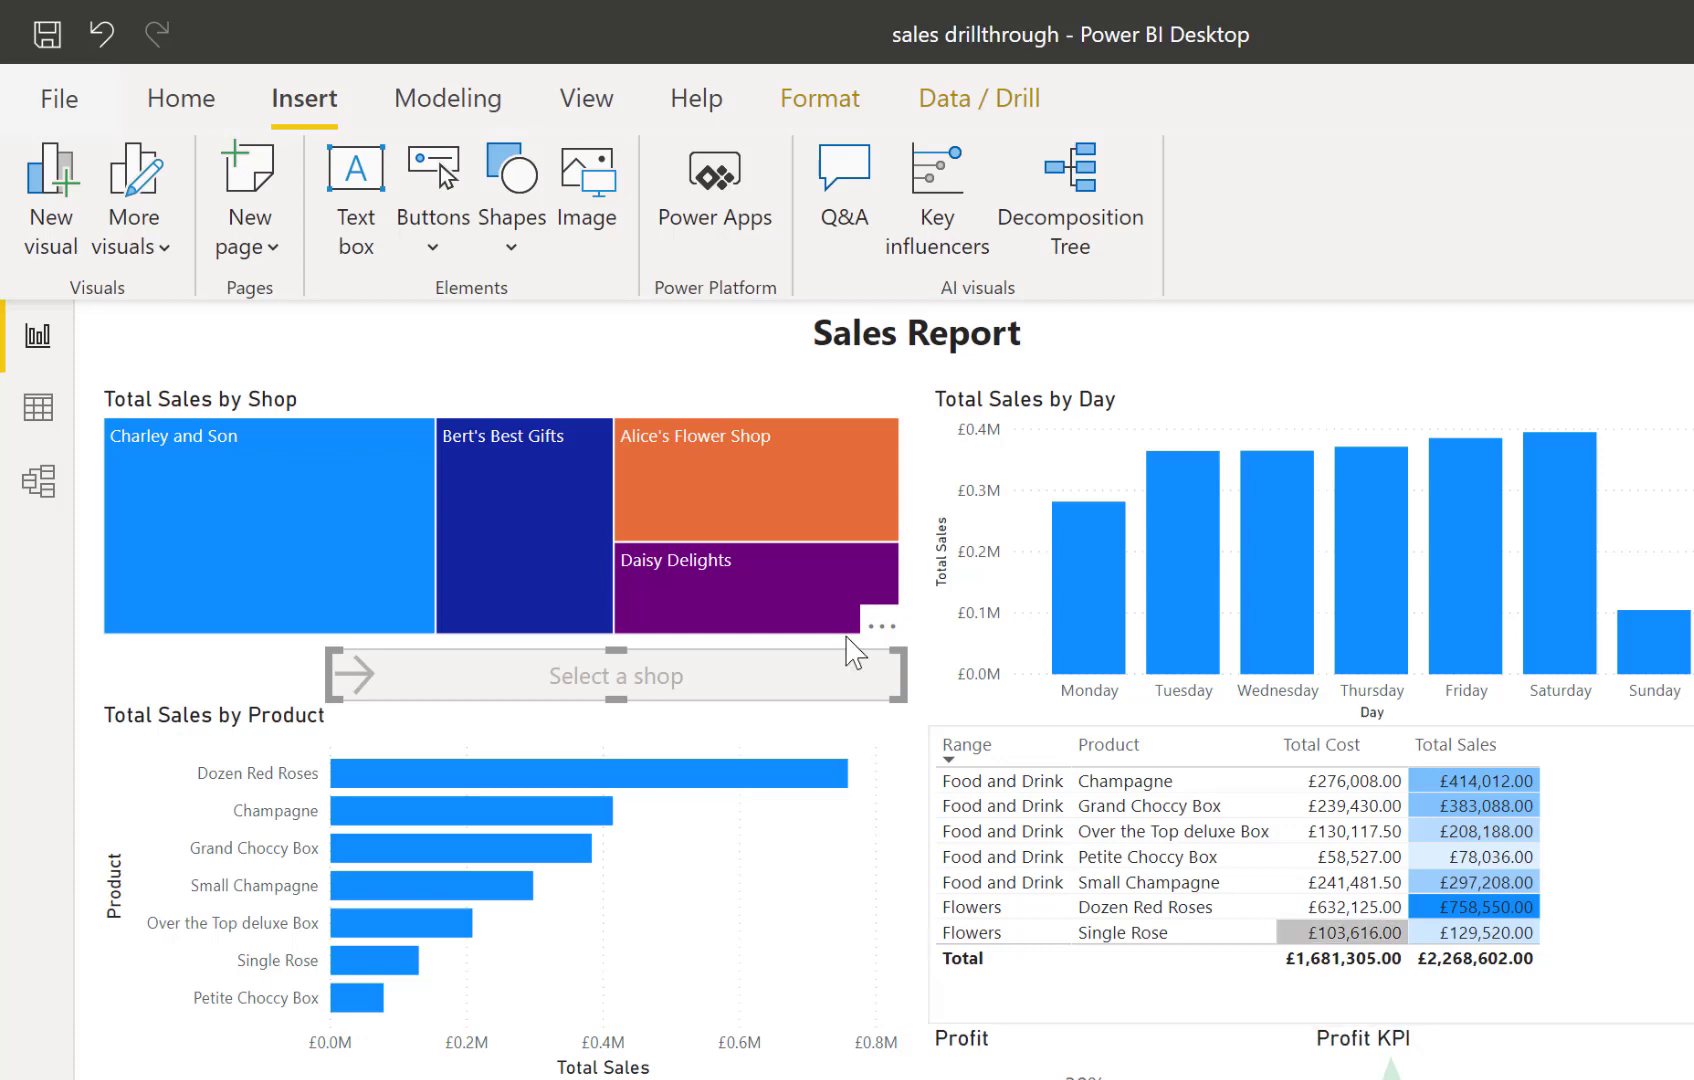
Drill through to Alice's Flower Shop's report, go back, then drill through for Charley and Son
click(754, 476)
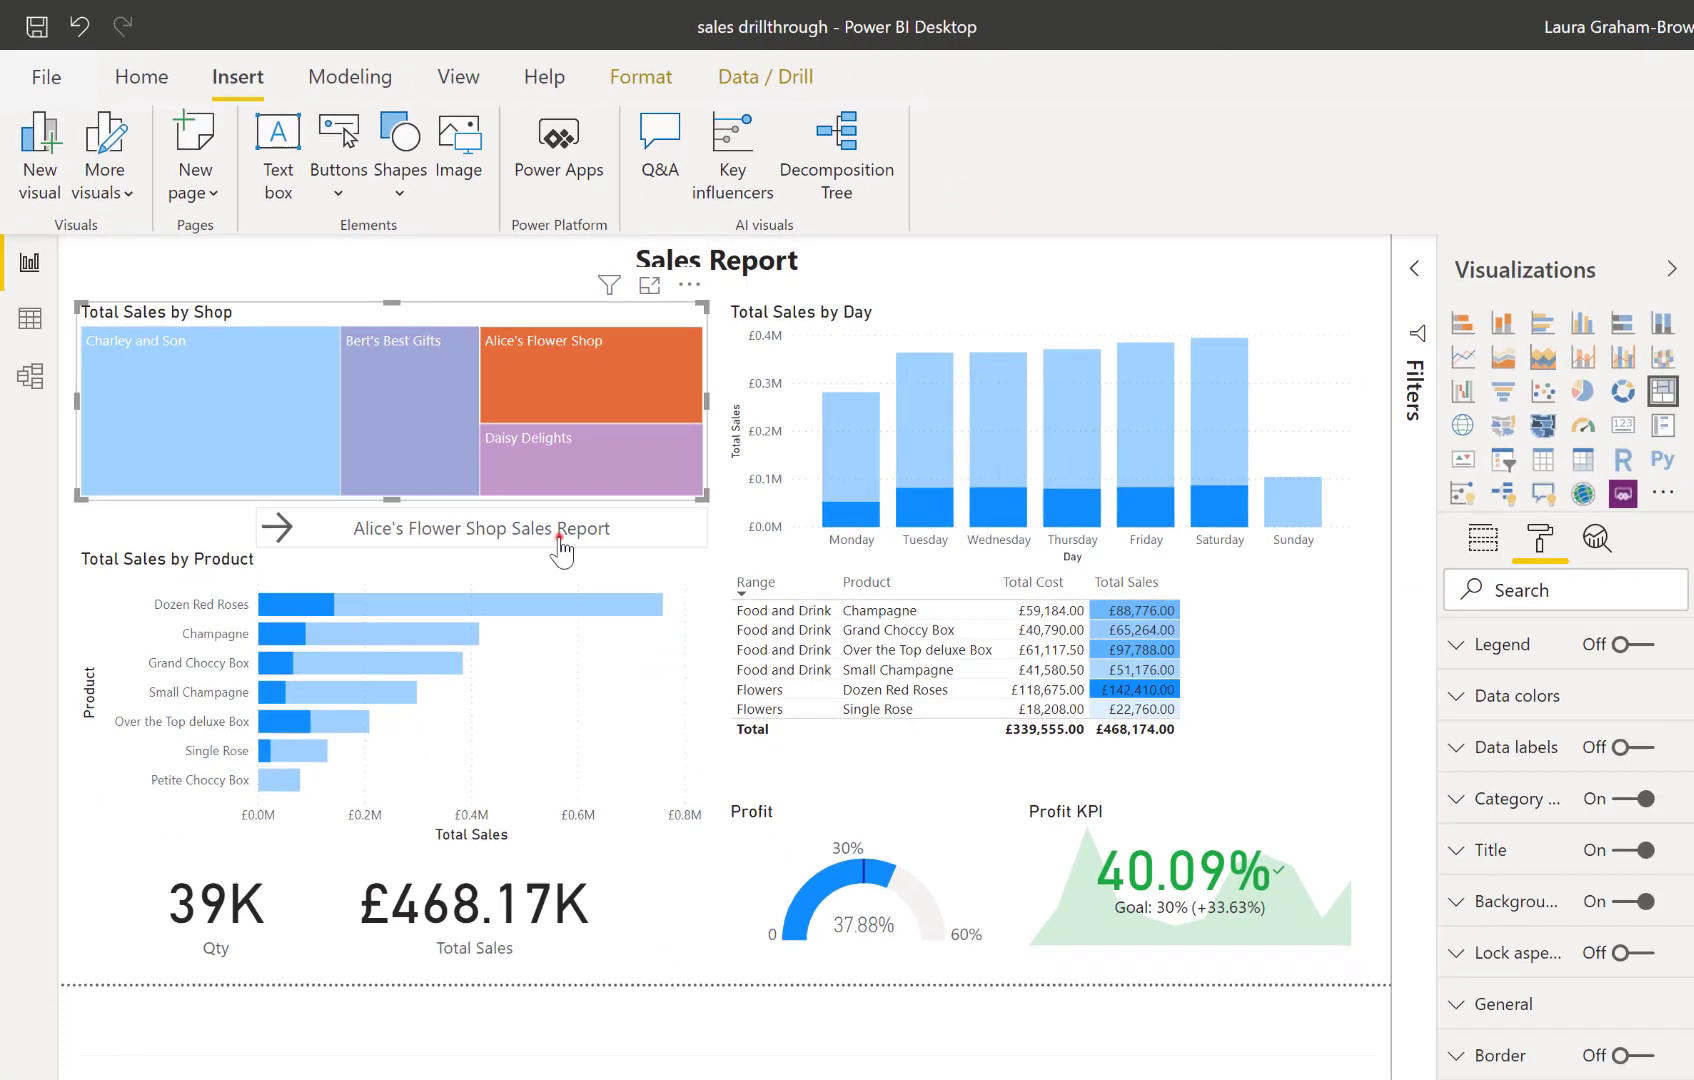
ctrl+click(714, 680)
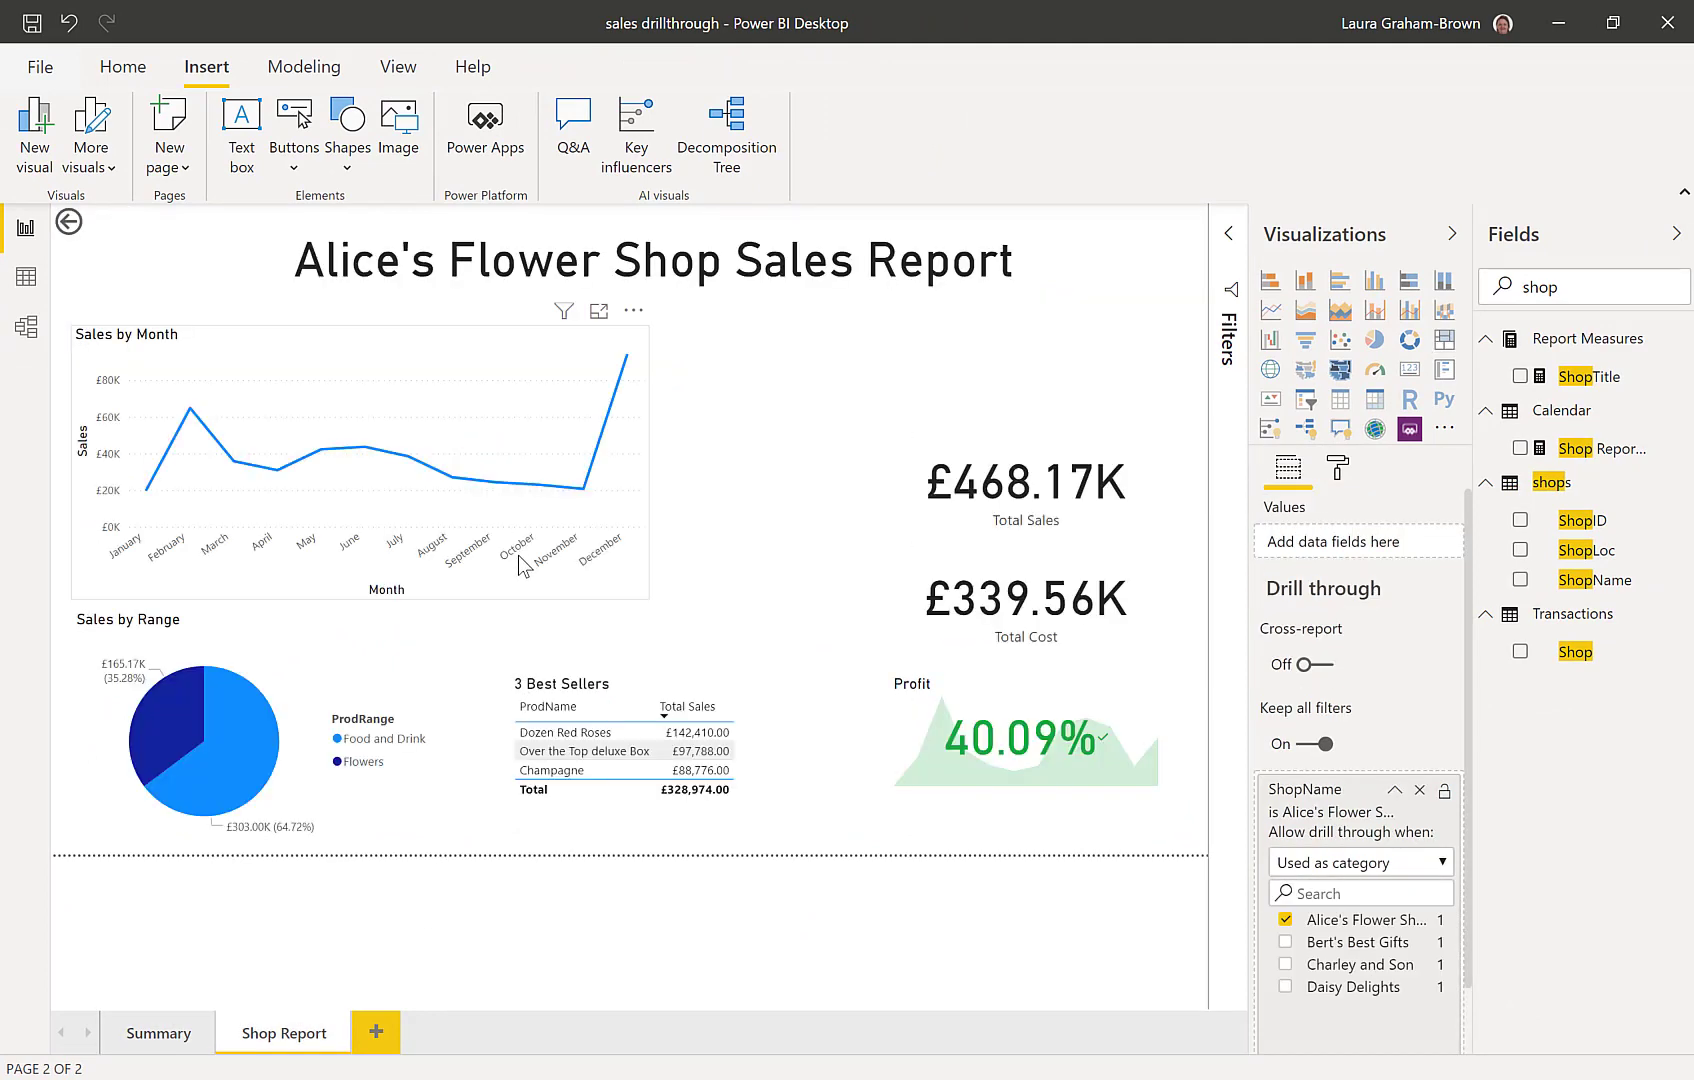
ctrl+click(69, 224)
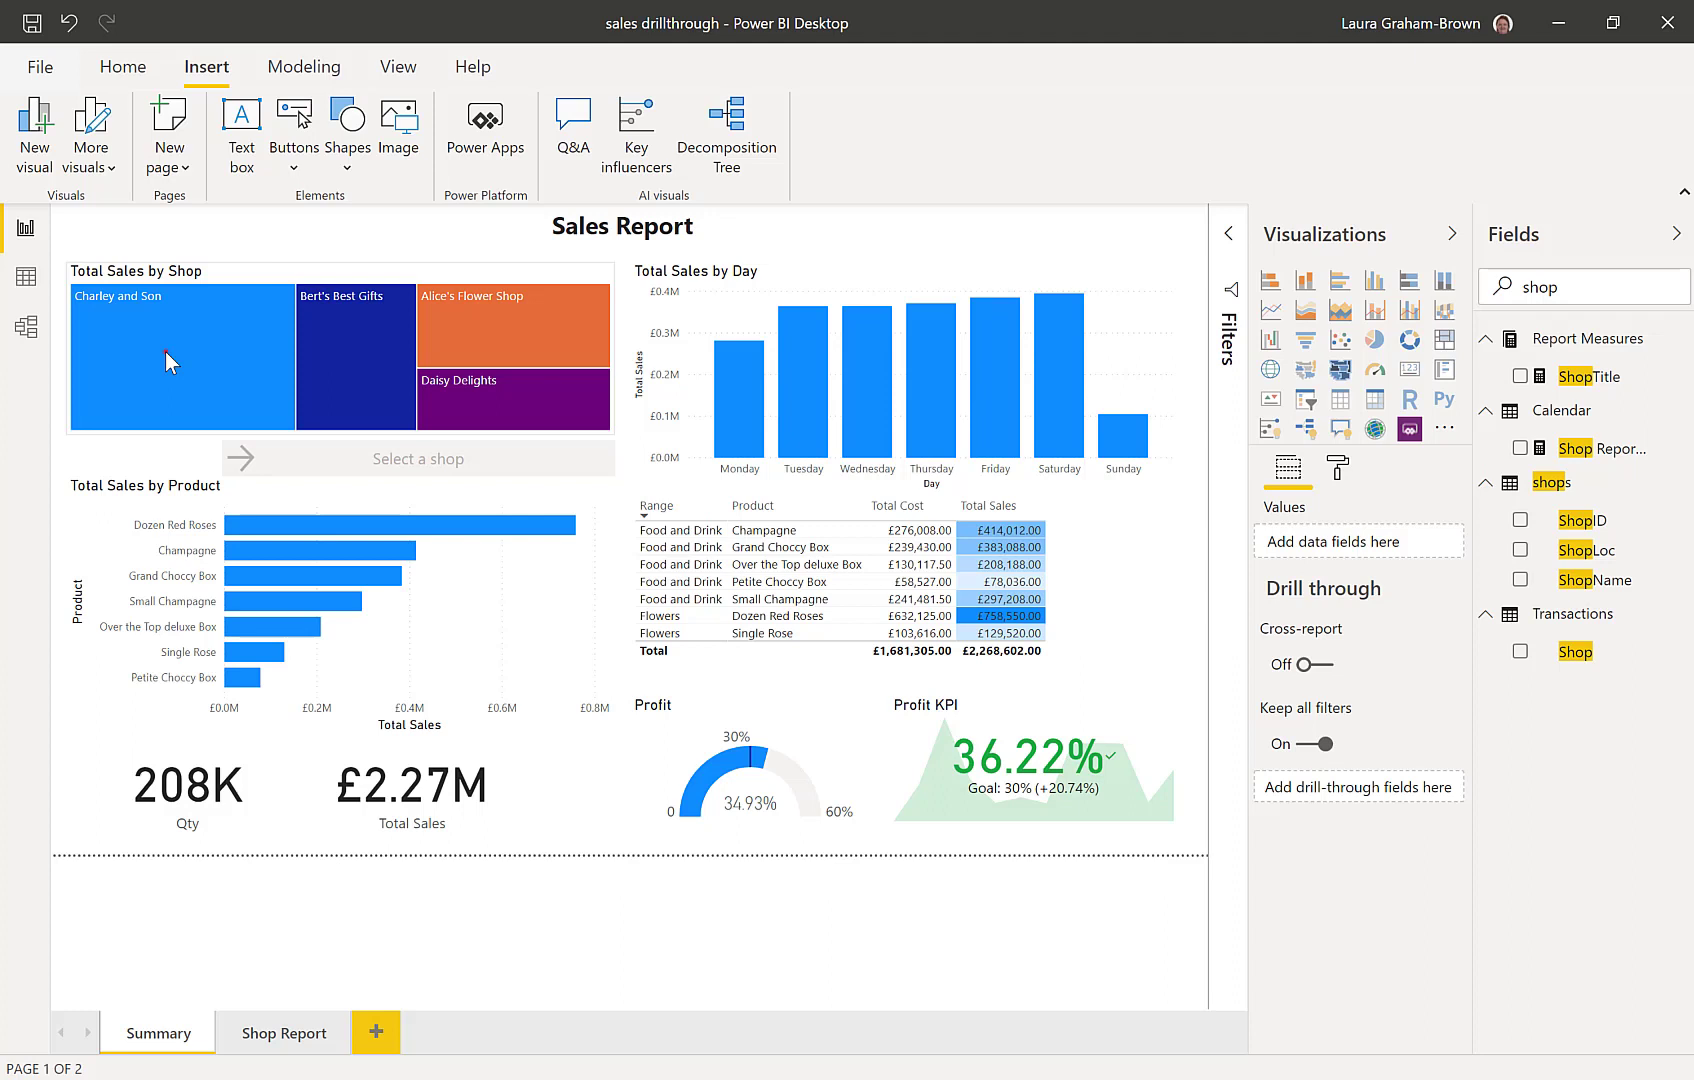
click(165, 351)
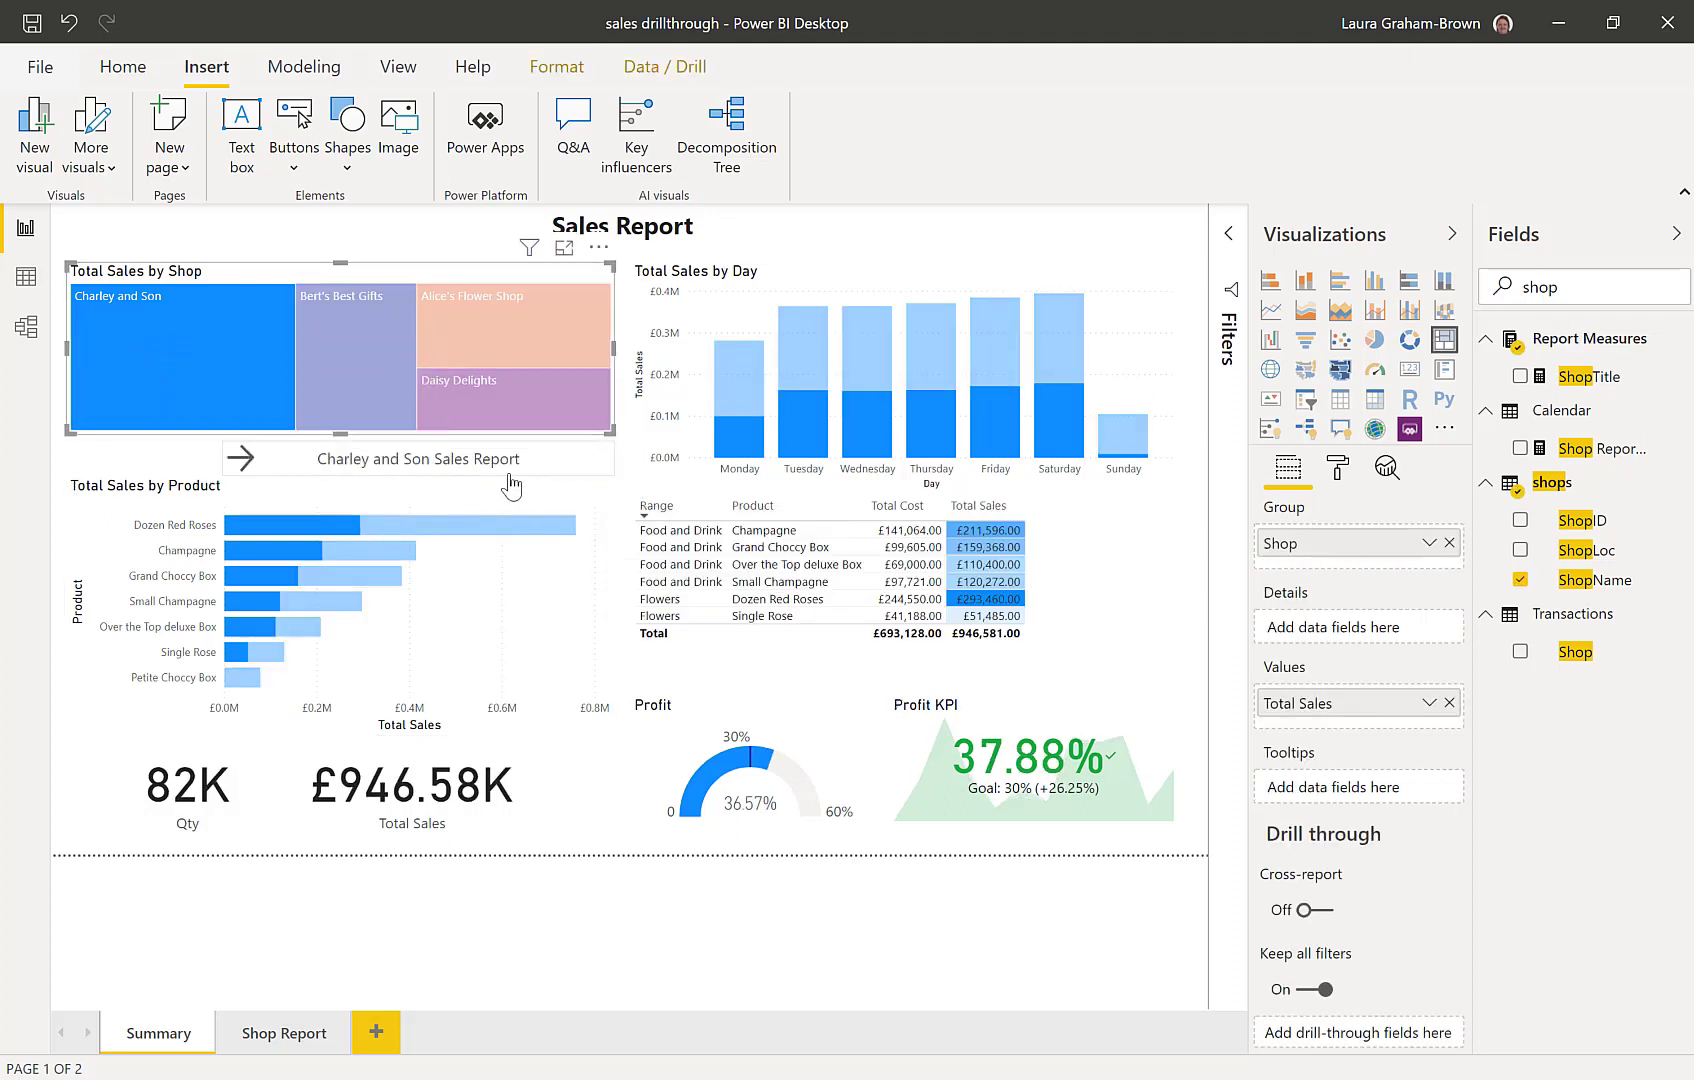
ctrl+click(384, 462)
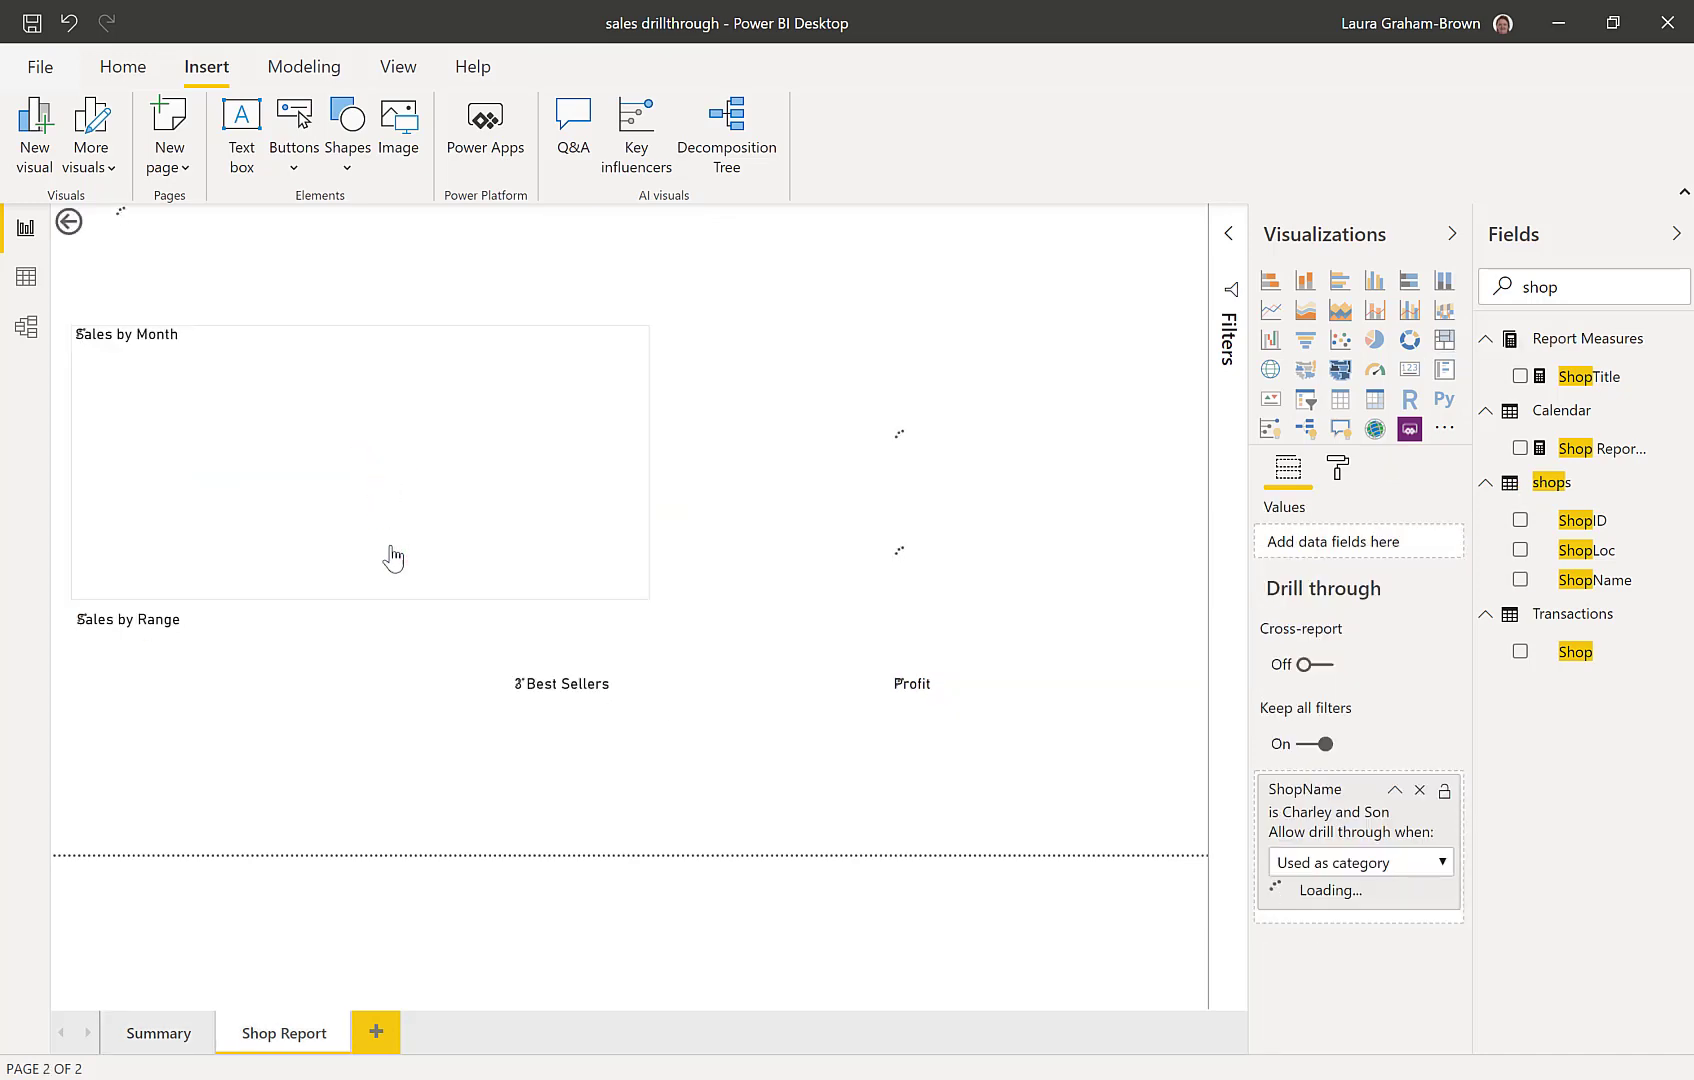